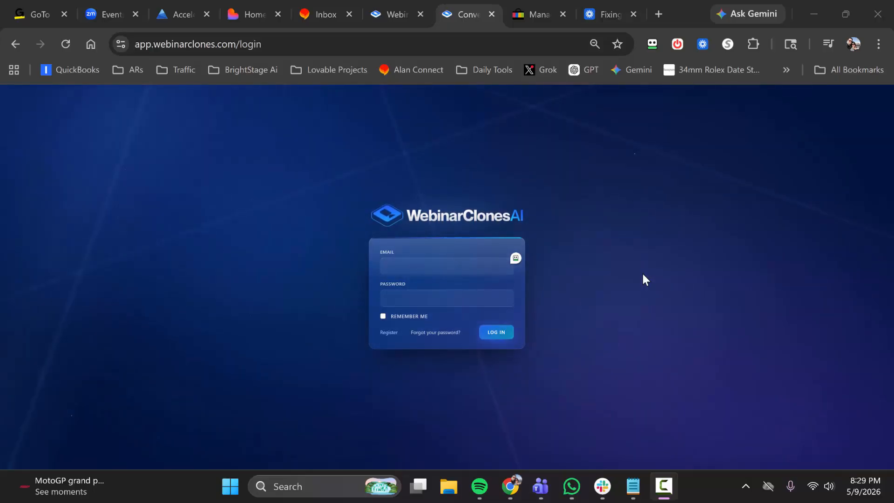
Log in to WebinarClonesAI with the saved account's email and password.
click(514, 259)
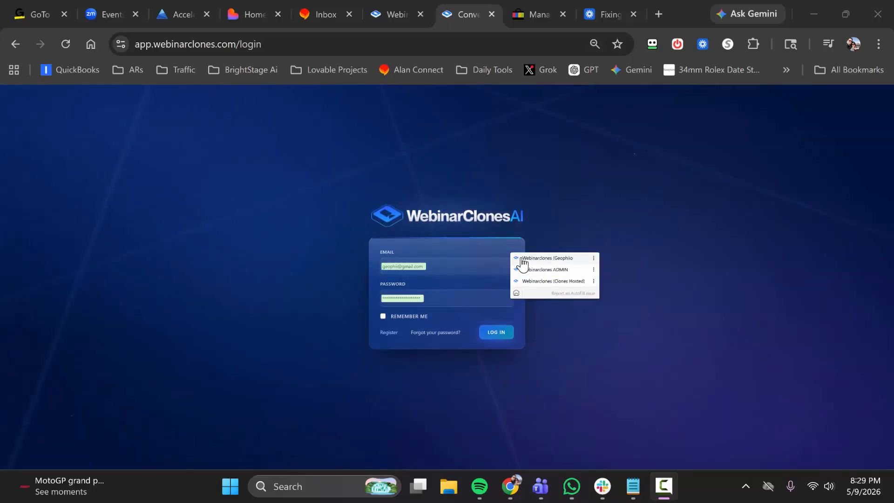
click(523, 261)
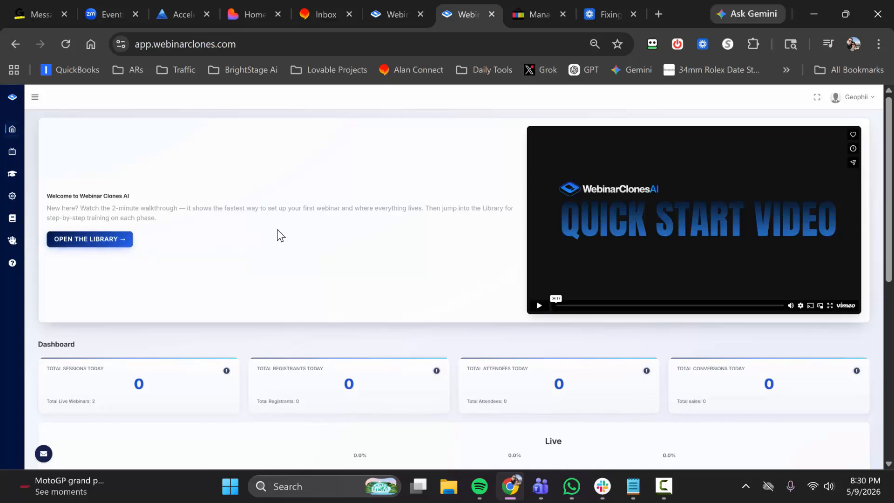
Review the dashboard's daily statistics cards and its live and replay conversion funnel.
scroll(278, 229, down, 3)
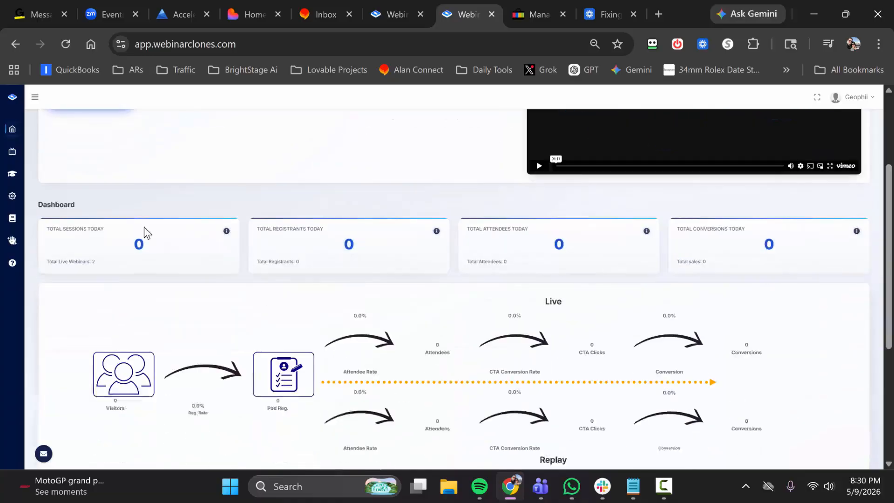
scroll(228, 265, down, 2)
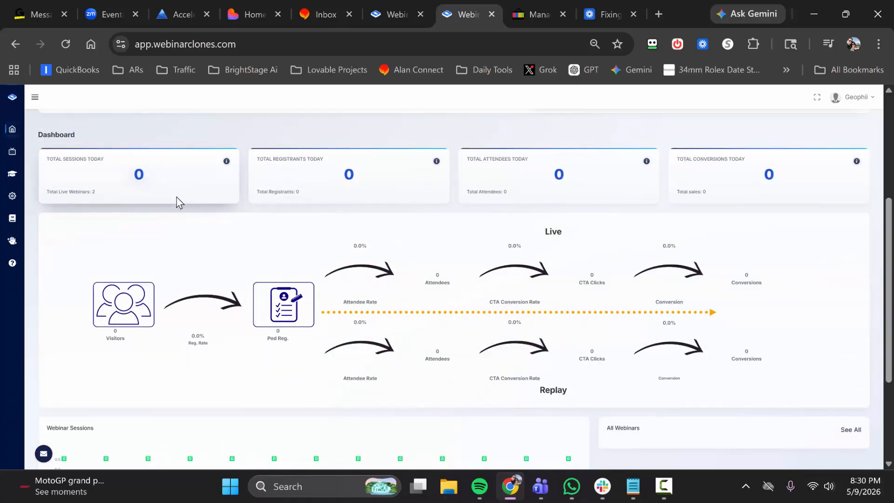
scroll(173, 215, up, 2)
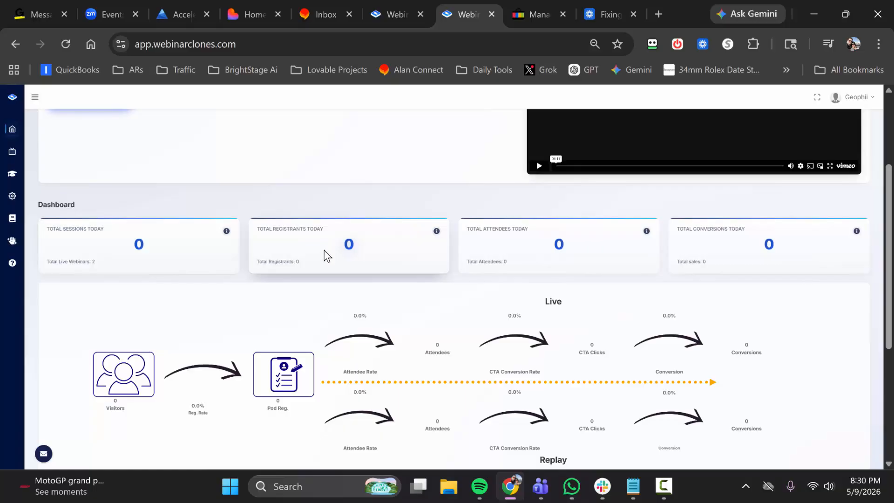
scroll(327, 255, down, 2)
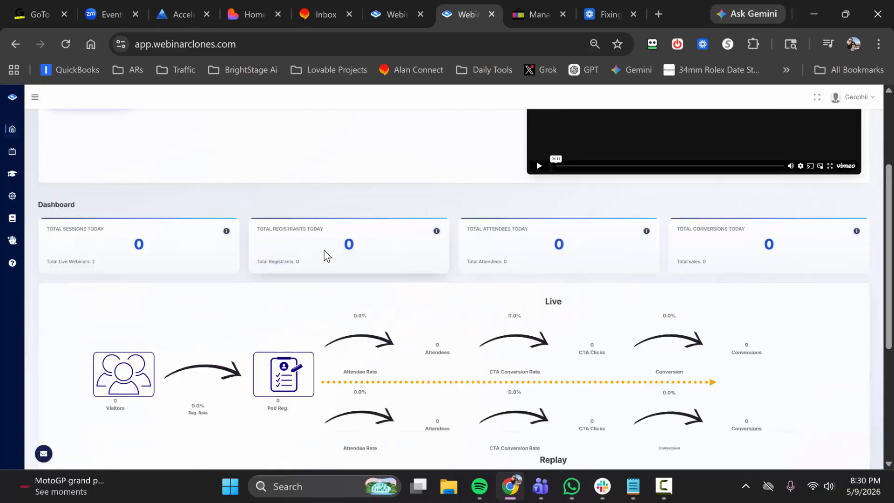
scroll(326, 256, down, 3)
scroll(326, 256, up, 8)
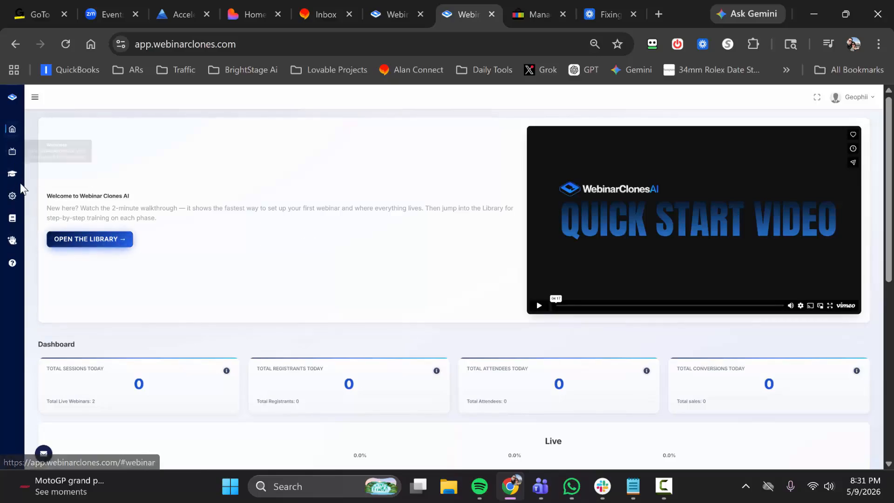
Open the Webinar Clones training section in the Library.
click(12, 153)
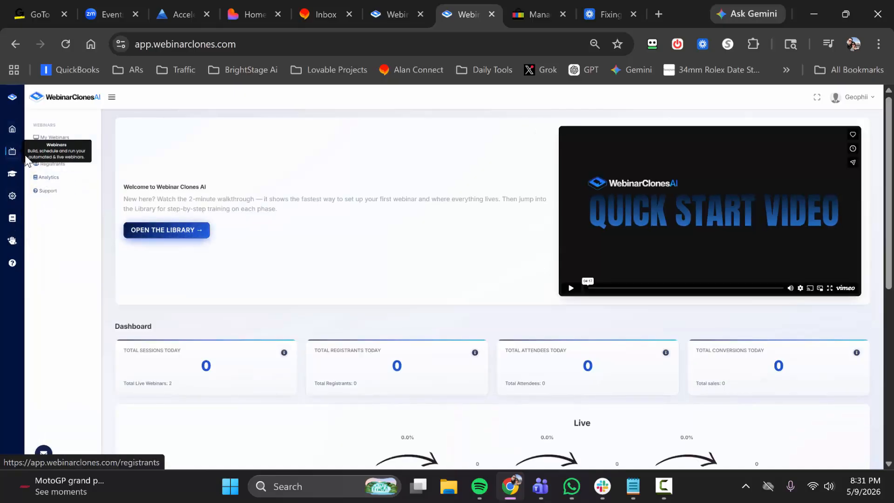
click(155, 229)
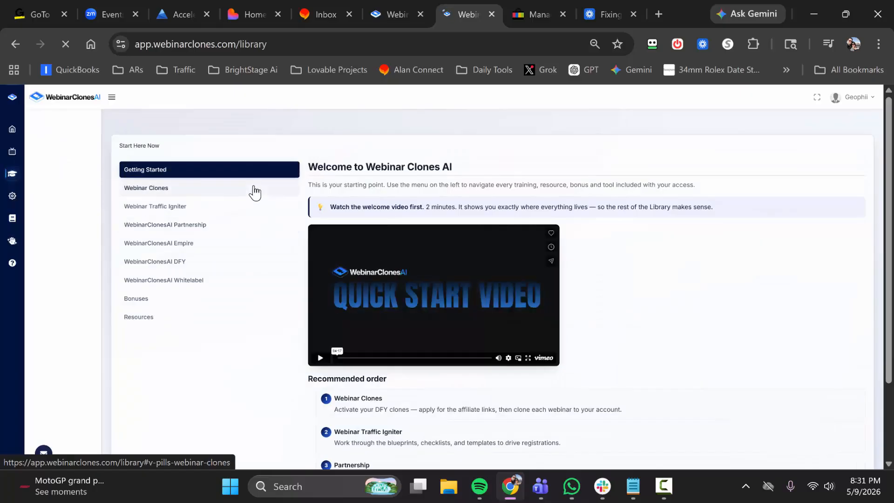
click(223, 191)
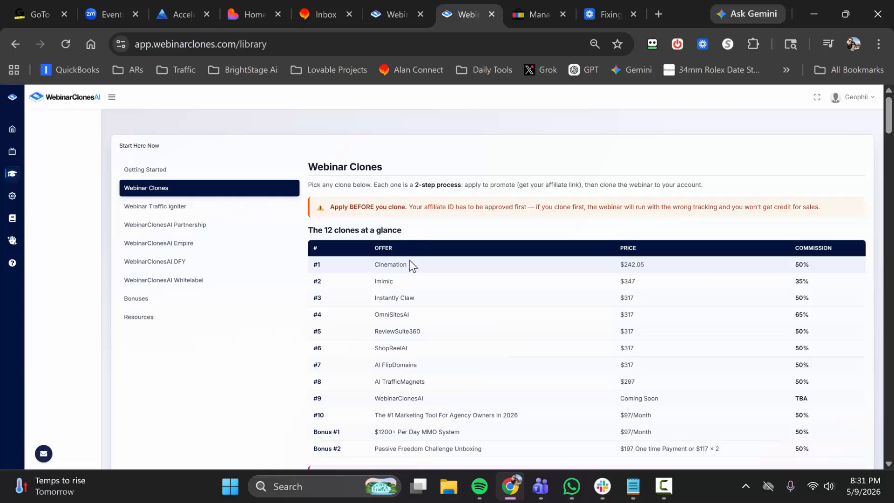
Examine the clone offers table with prices and commissions, and the individual clone webinar entries with their two activation steps.
scroll(409, 259, down, 1)
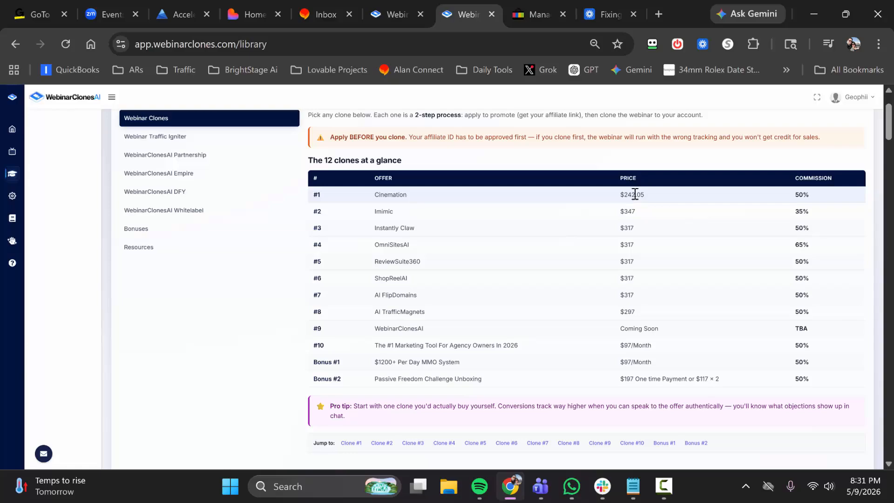
scroll(438, 270, up, 1)
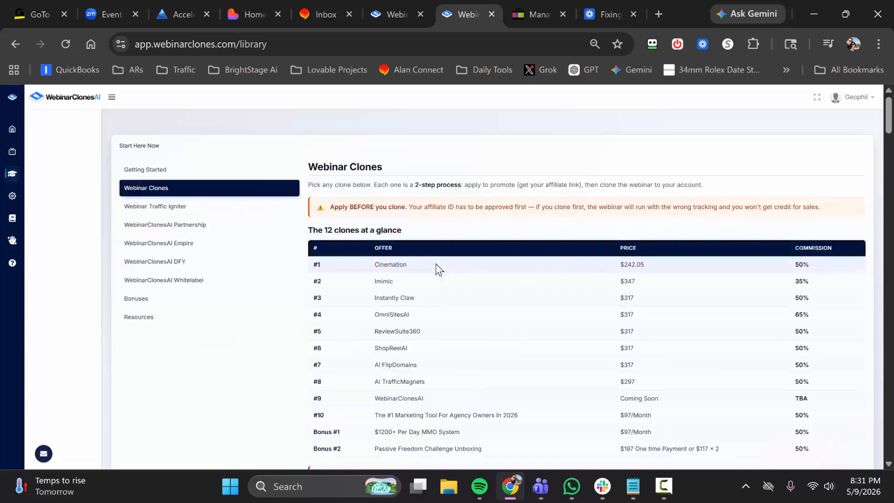
scroll(437, 269, down, 1)
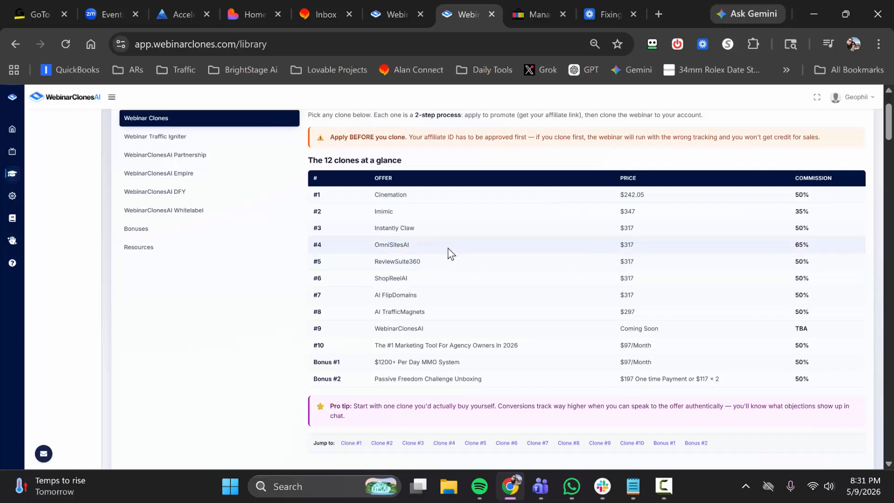
scroll(448, 248, down, 5)
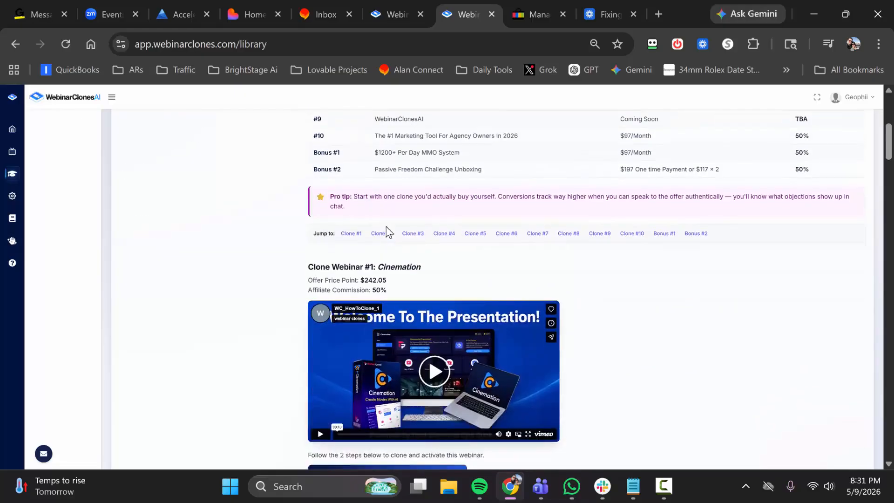
scroll(443, 283, down, 6)
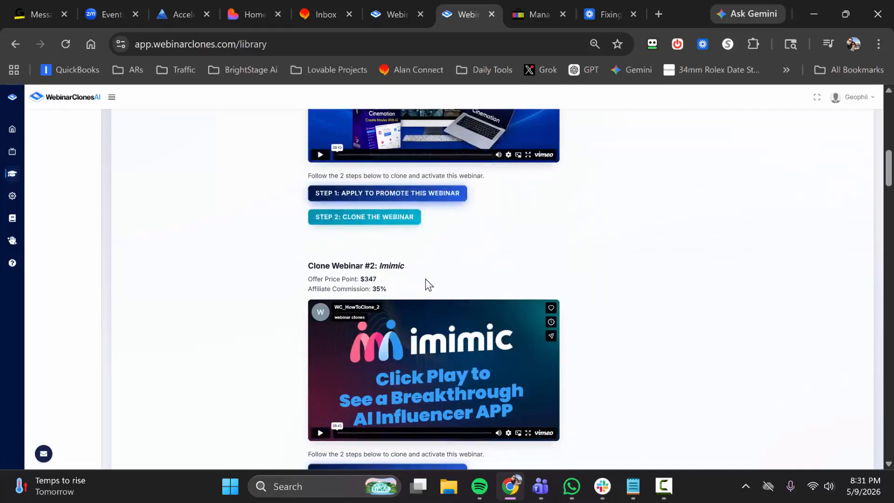
scroll(426, 283, down, 9)
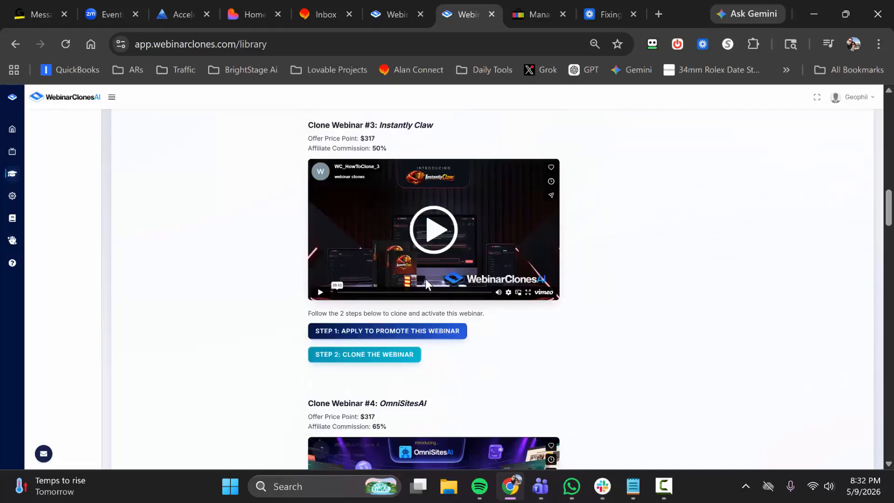
scroll(425, 278, down, 6)
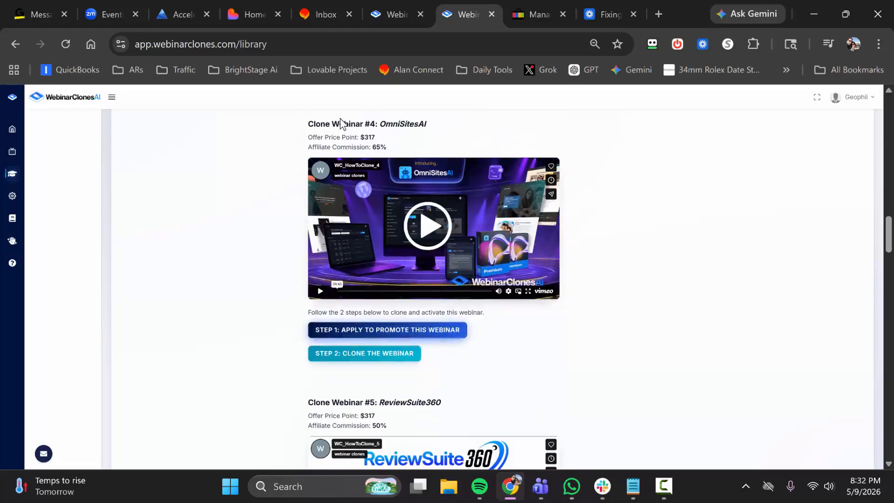
scroll(426, 230, up, 15)
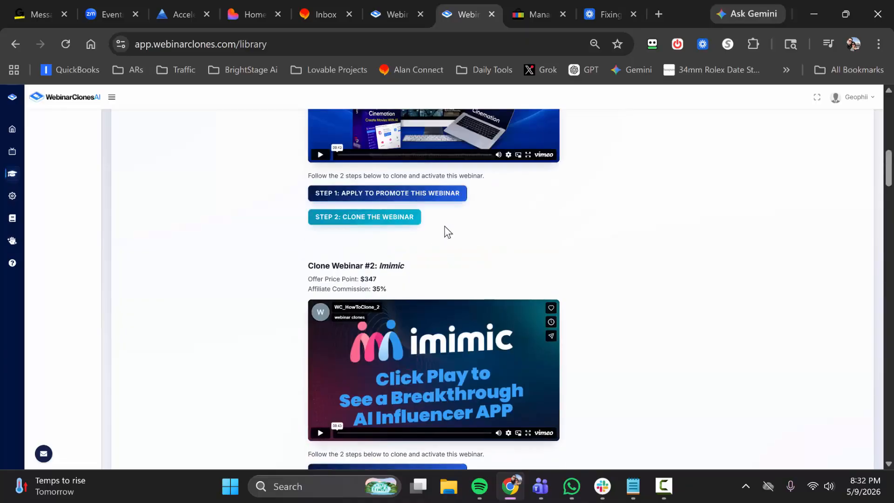
scroll(444, 226, up, 5)
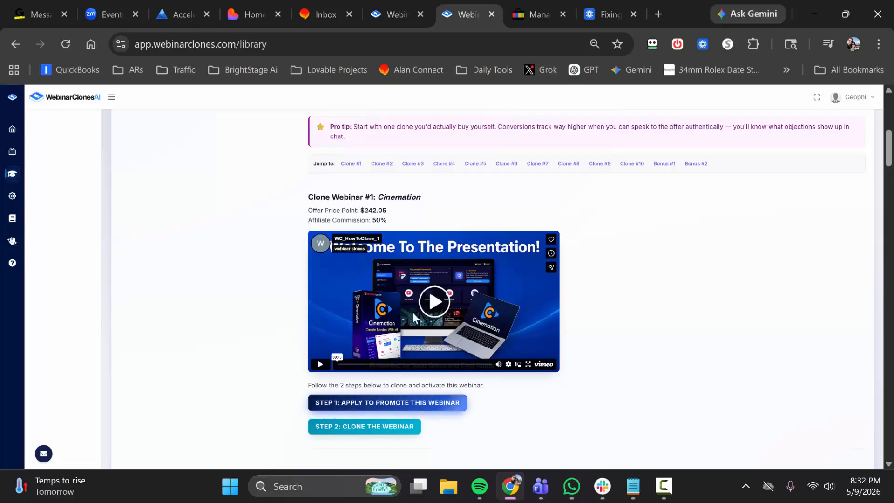
Check the affiliate page for promoting Clone Webinar #1, Cinemation, and clone that webinar into the account.
click(388, 407)
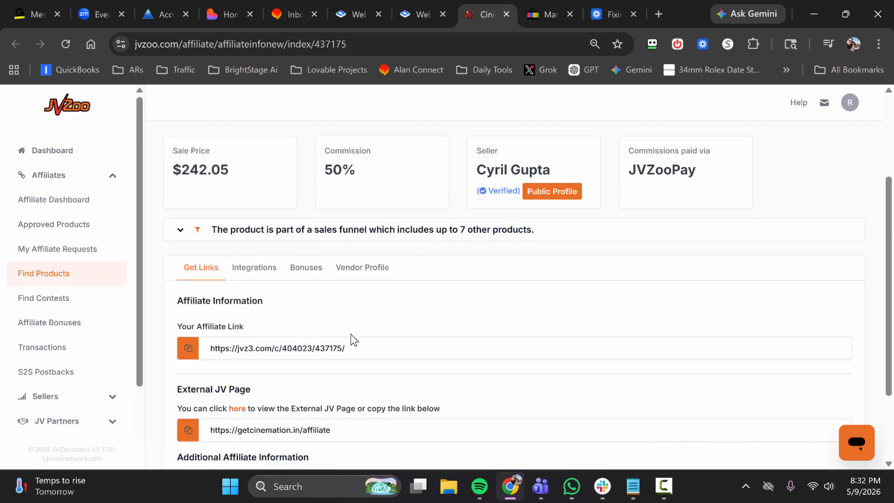
click(425, 6)
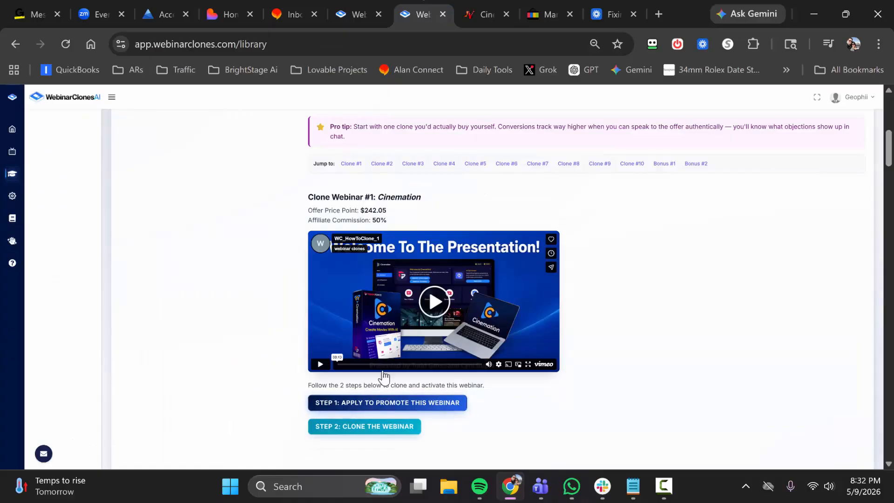
click(390, 426)
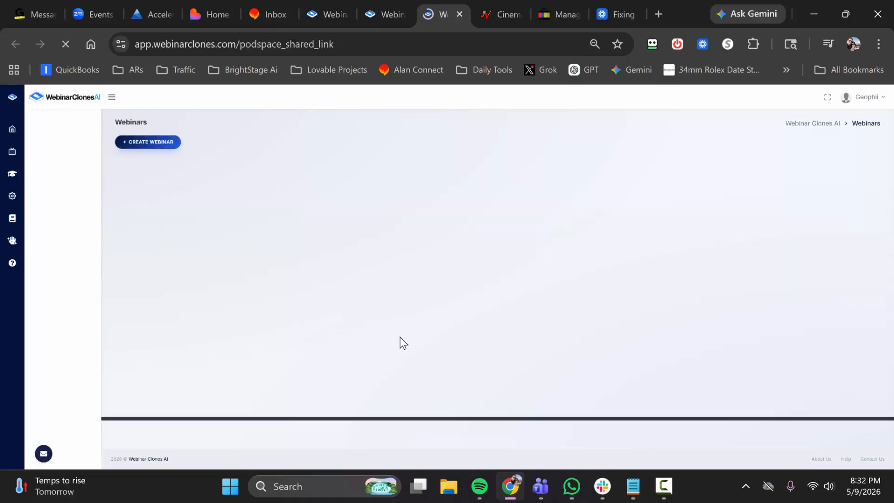
click(426, 316)
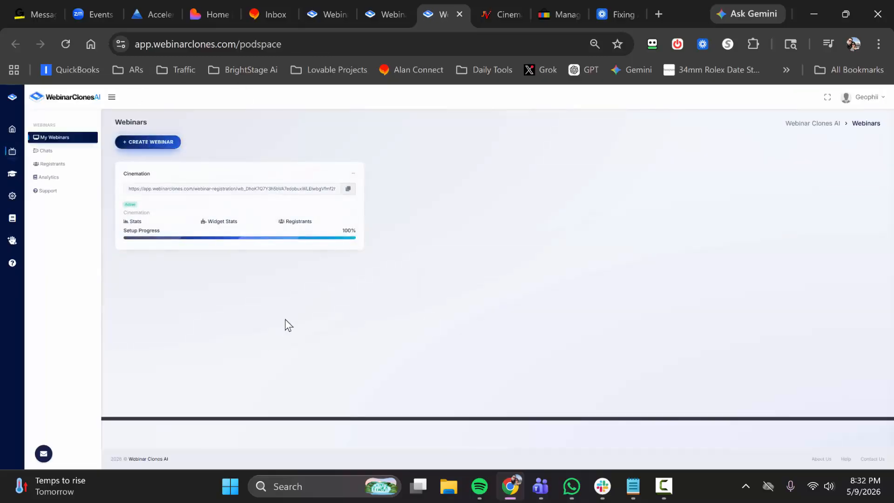
Copy the Cinemation webinar's registration link, open it in a new browser tab and inspect its spot reservation form.
click(349, 189)
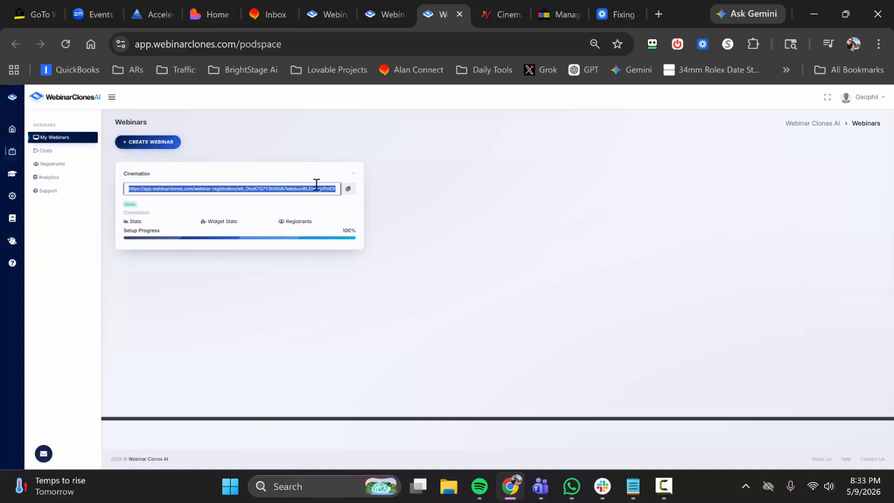
click(658, 6)
key(ctrl+v)
key(Return)
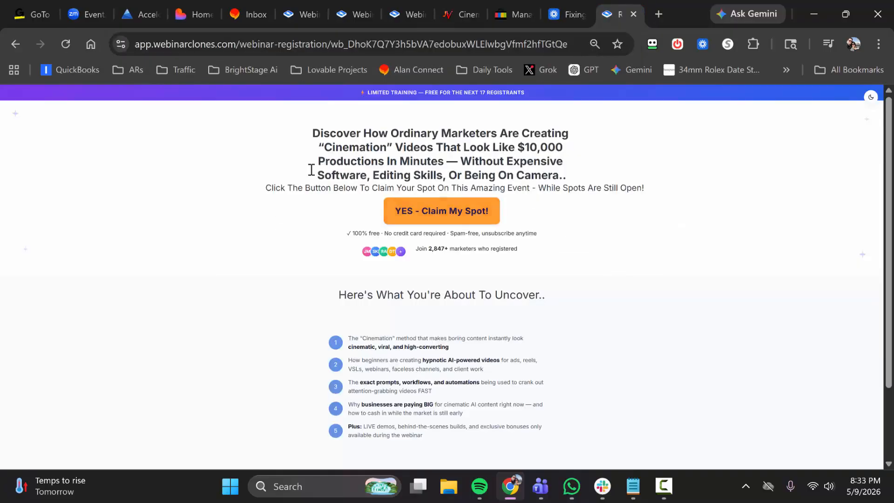
click(416, 210)
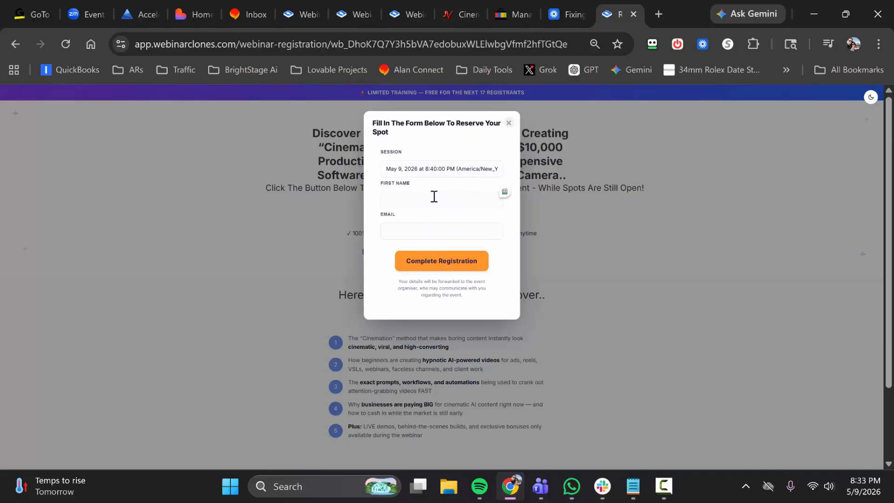
click(508, 123)
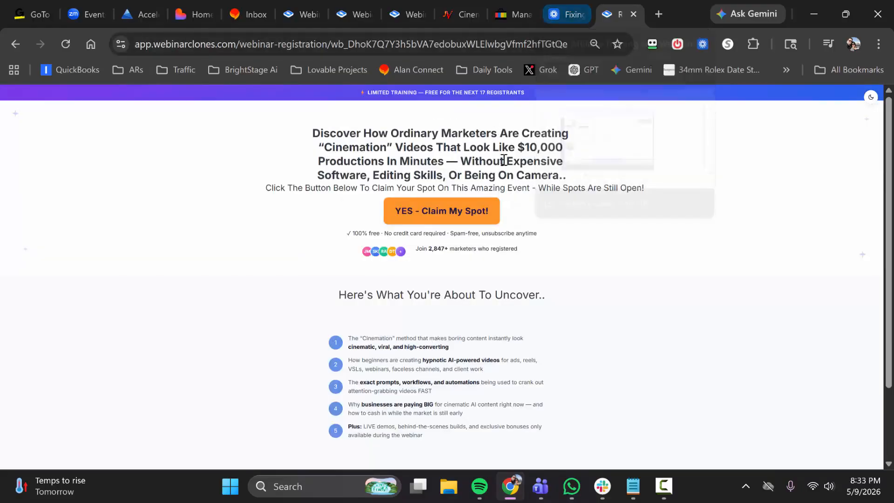
Return to the webinars list, open Cinemation for editing and show its Webinar Video/Audio Source settings.
click(406, 15)
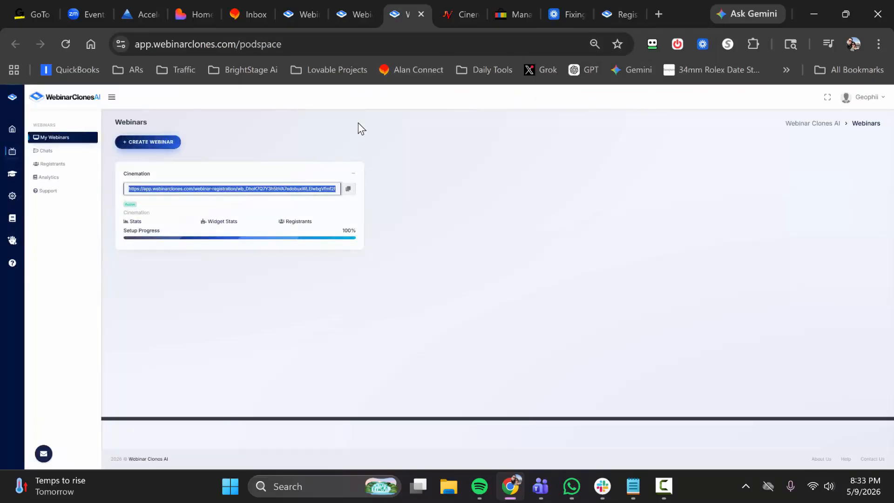
click(135, 177)
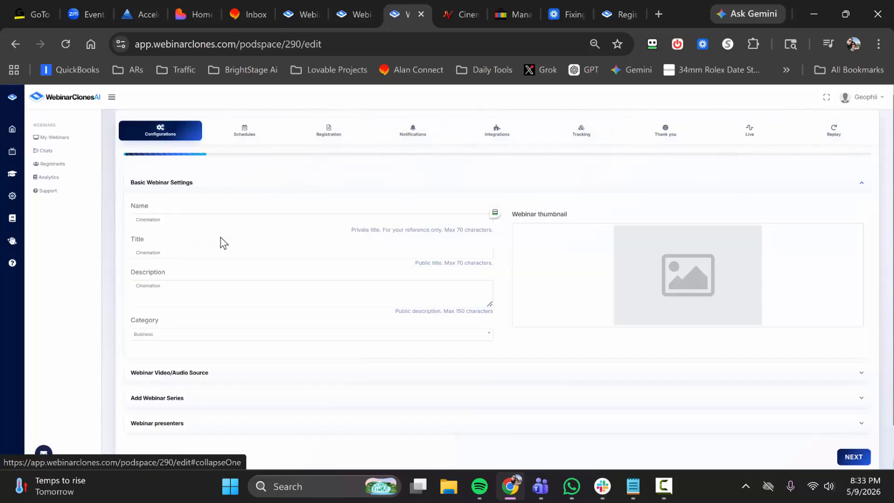
scroll(243, 244, down, 2)
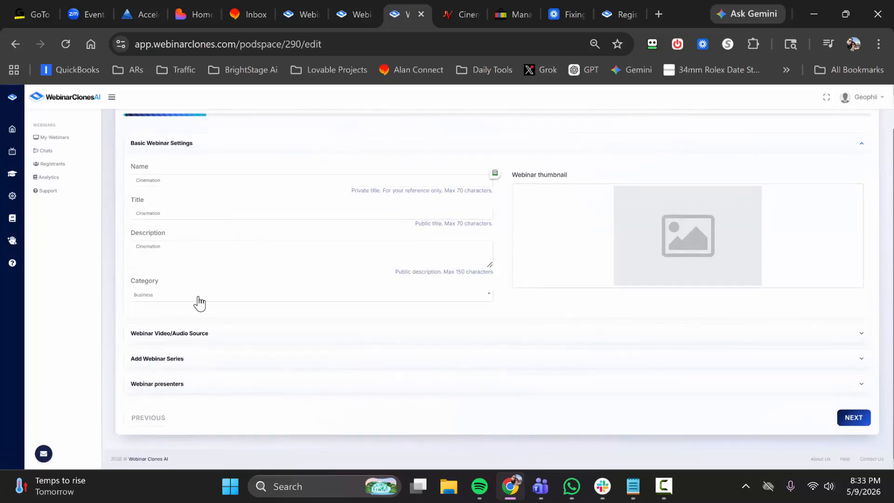
click(240, 336)
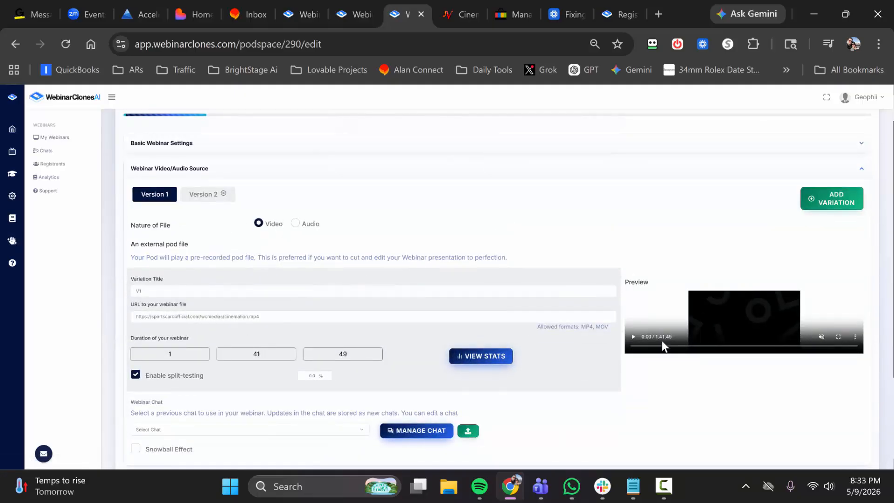
scroll(286, 231, down, 3)
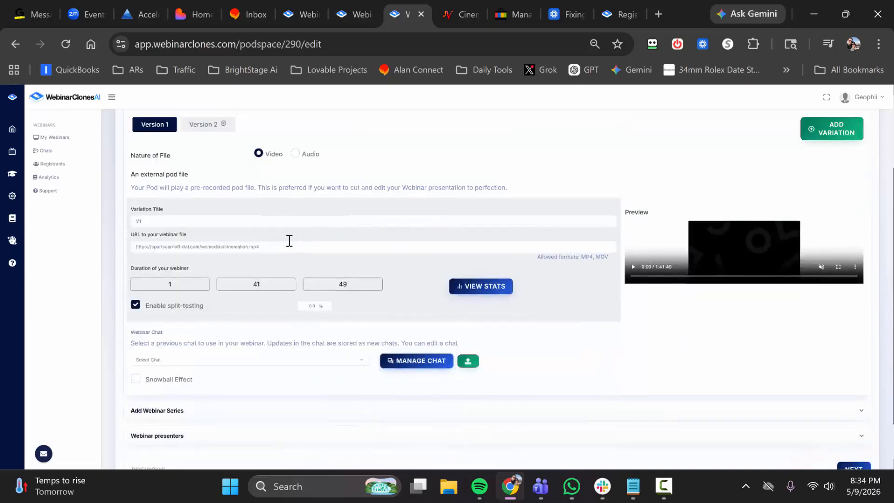
Upload the DEFAULT_POD_CHAT CSV file as the webinar chat for Version 1 of the Cinemation webinar.
click(225, 307)
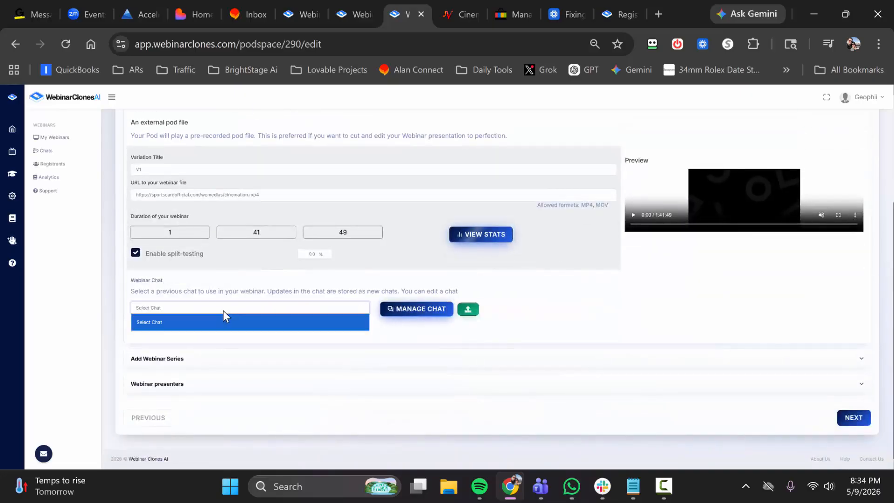
click(468, 310)
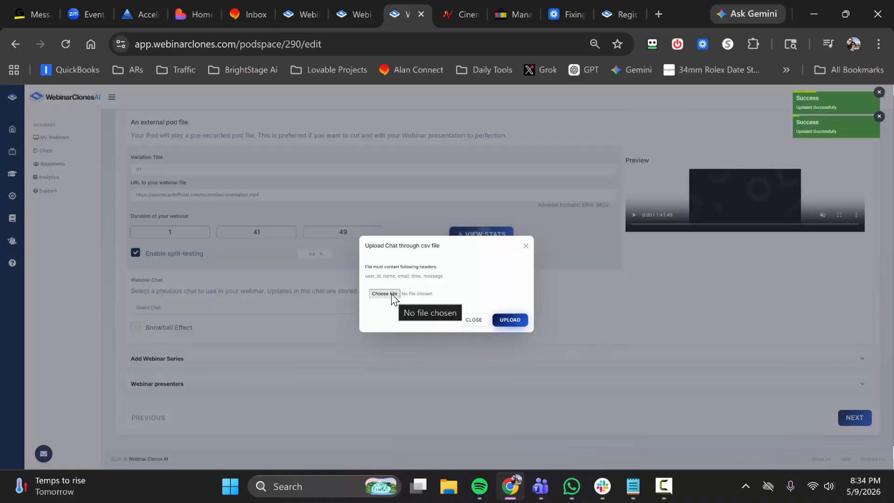
click(391, 294)
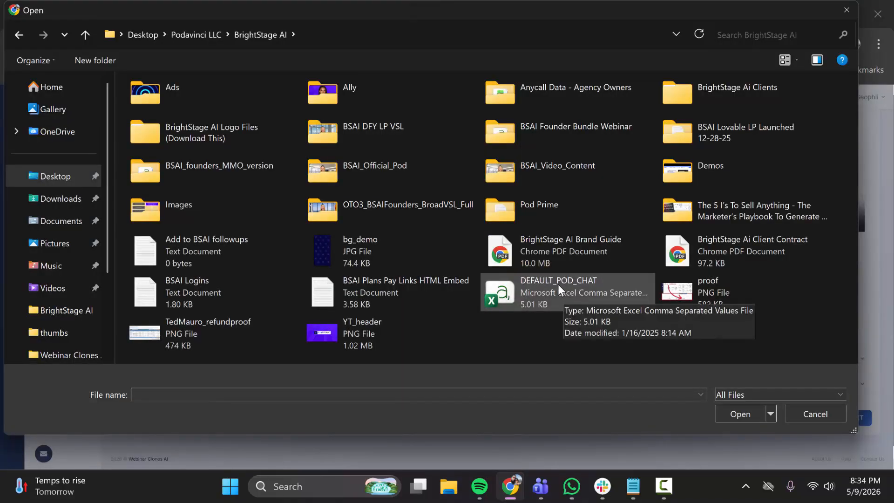
double_click(558, 284)
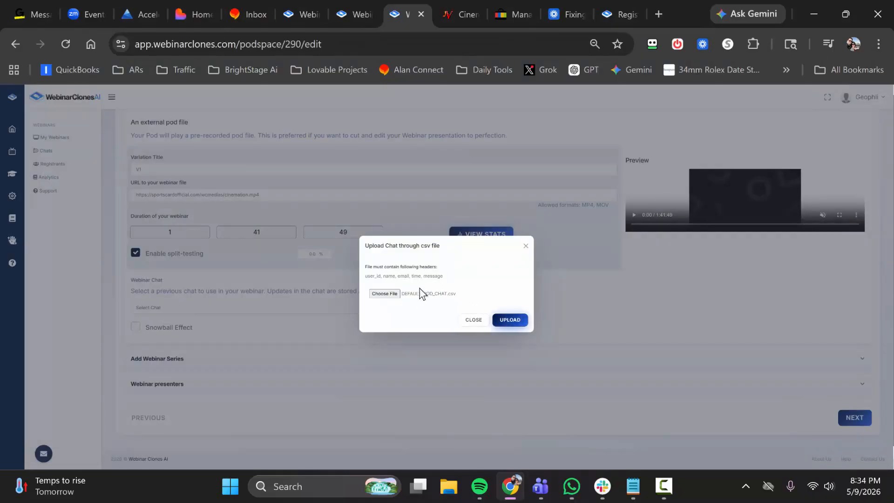
click(509, 320)
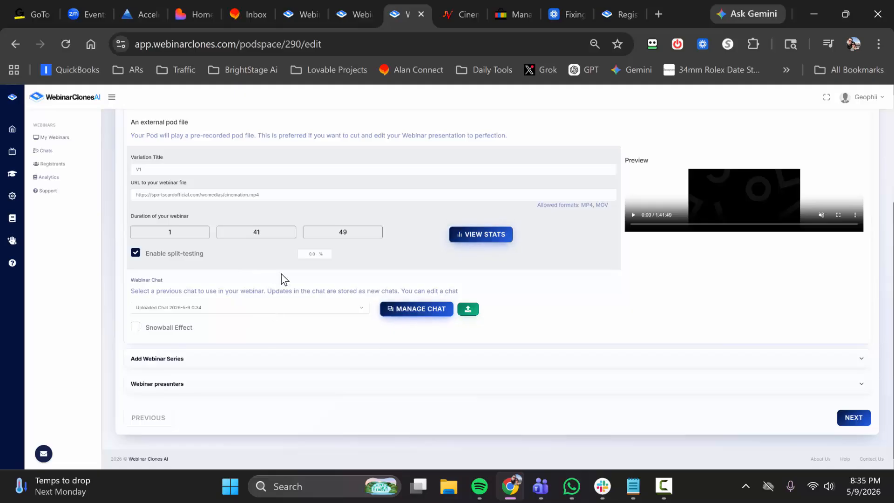
Examine the Add Webinar Series form, comparing the Video and Audio options for the nature of the file.
click(311, 361)
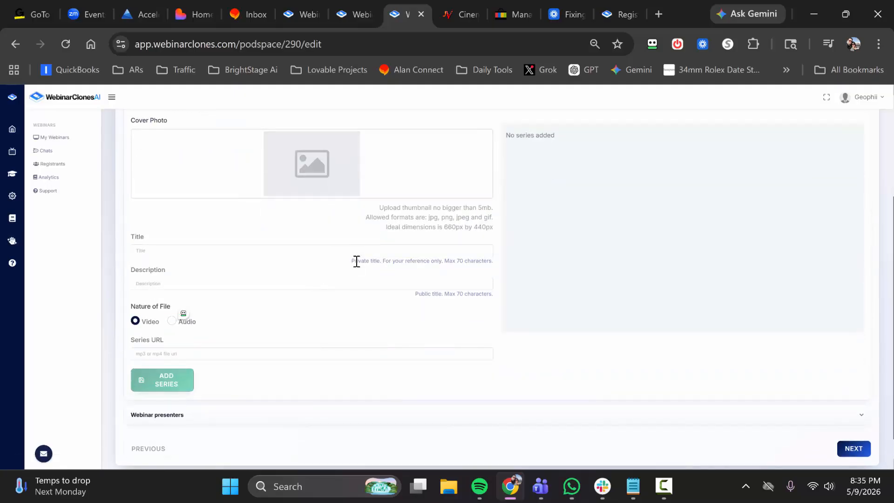
scroll(357, 268, up, 1)
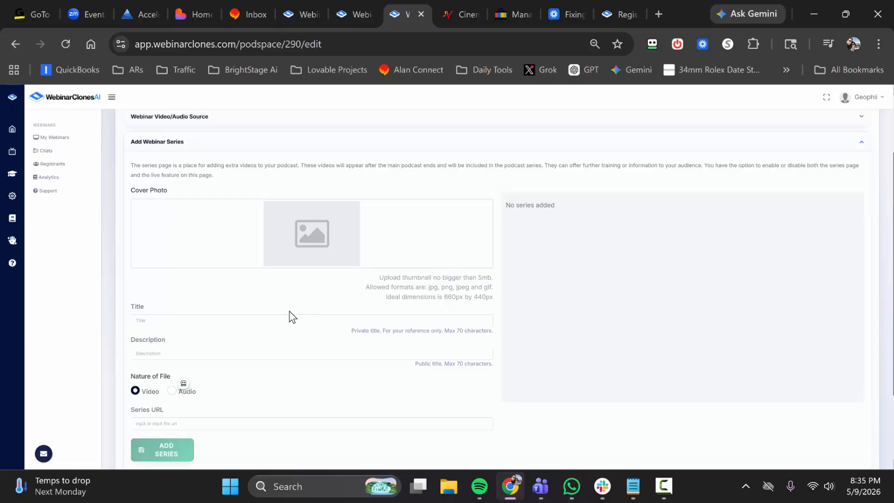
scroll(222, 326, down, 2)
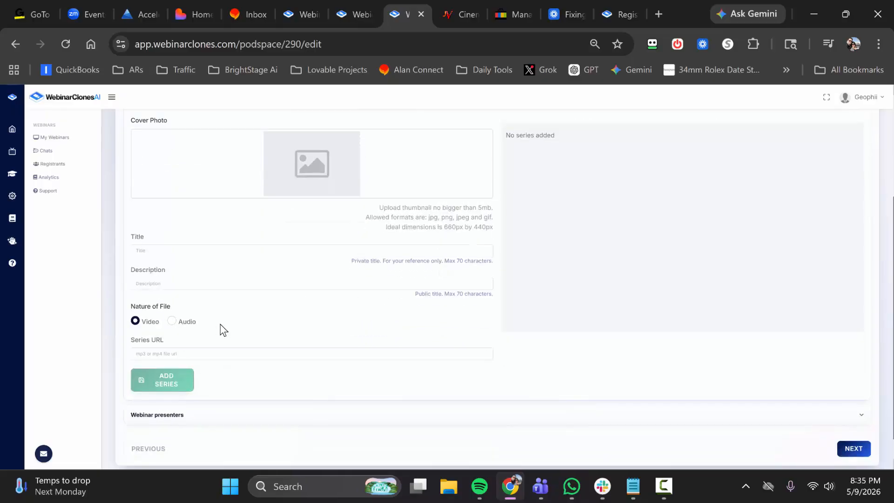
click(175, 320)
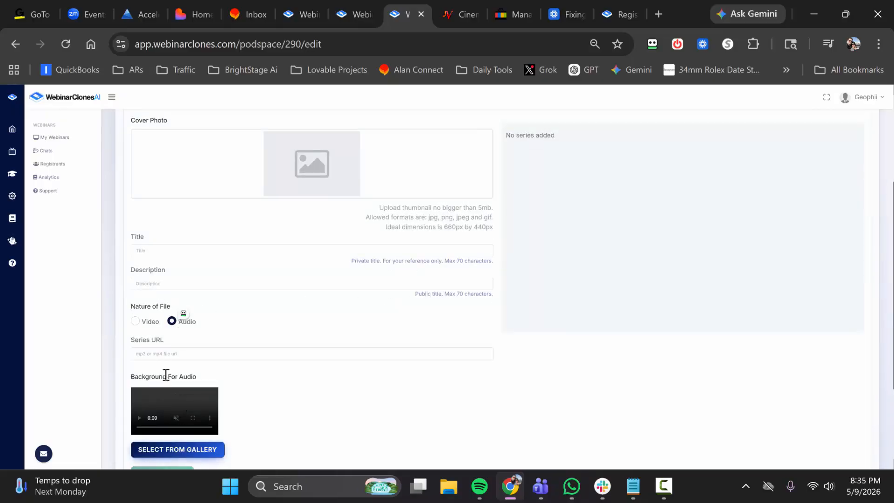
click(136, 321)
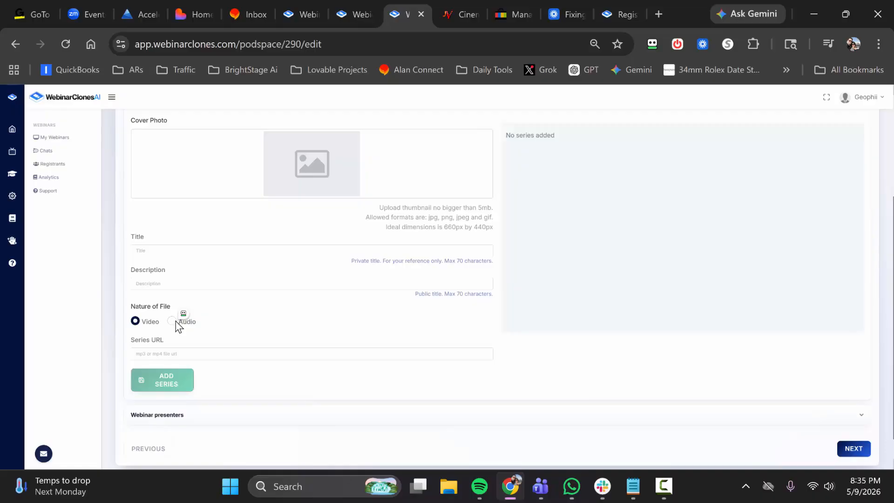
scroll(317, 307, up, 2)
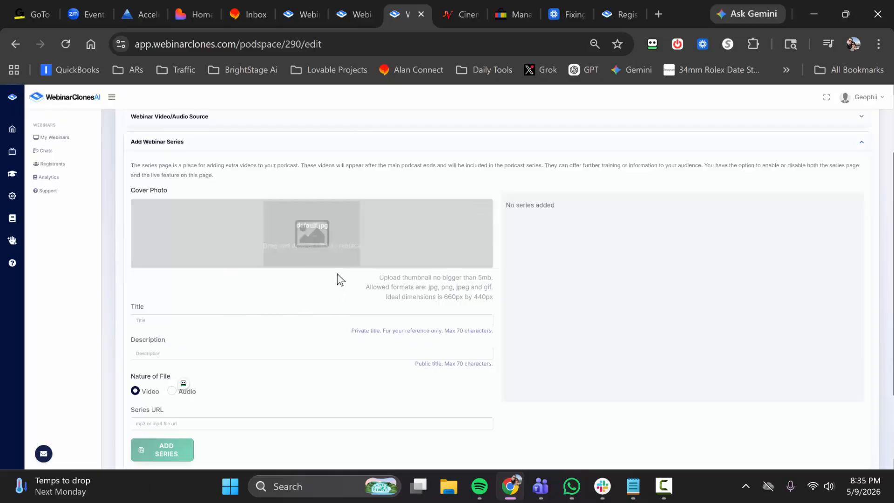
scroll(317, 314, down, 2)
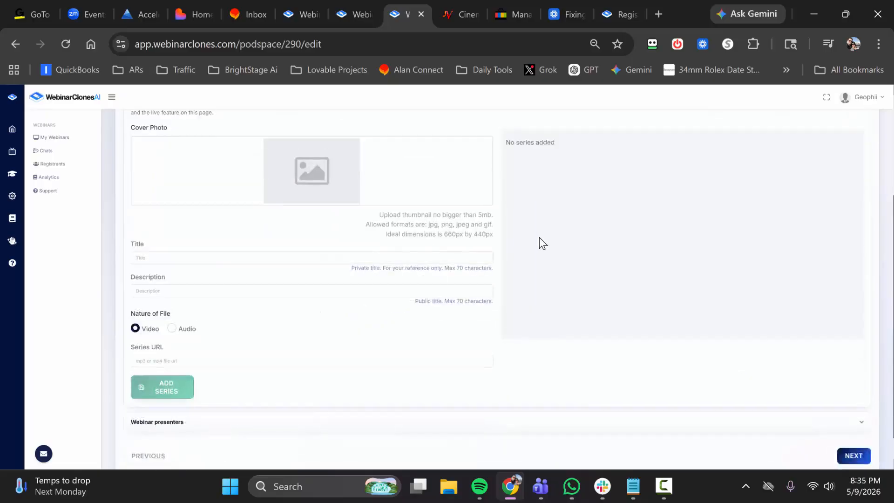
scroll(539, 244, up, 2)
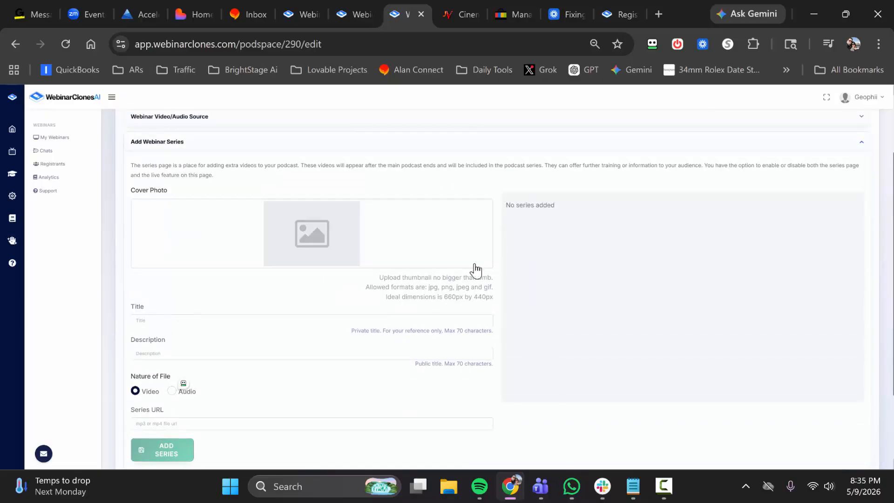
scroll(359, 303, down, 2)
Set the series file type to Audio and choose the blue concentric-rings background from the system gallery.
click(172, 321)
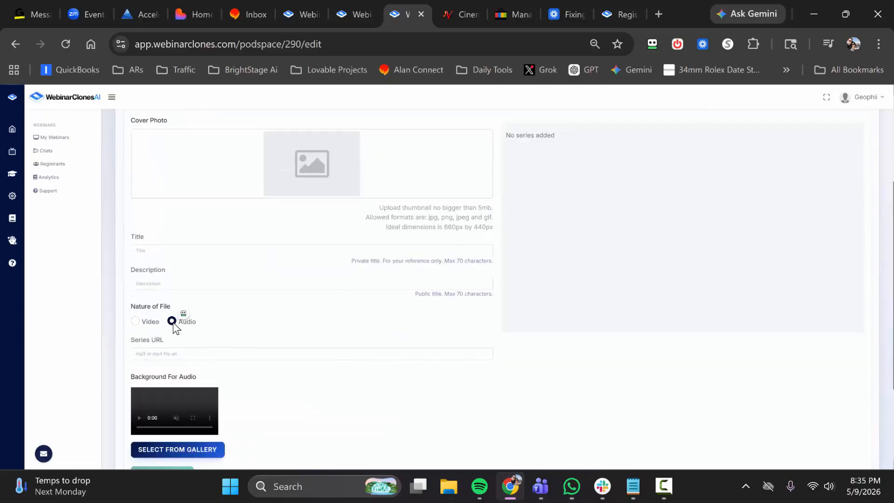
scroll(247, 334, down, 2)
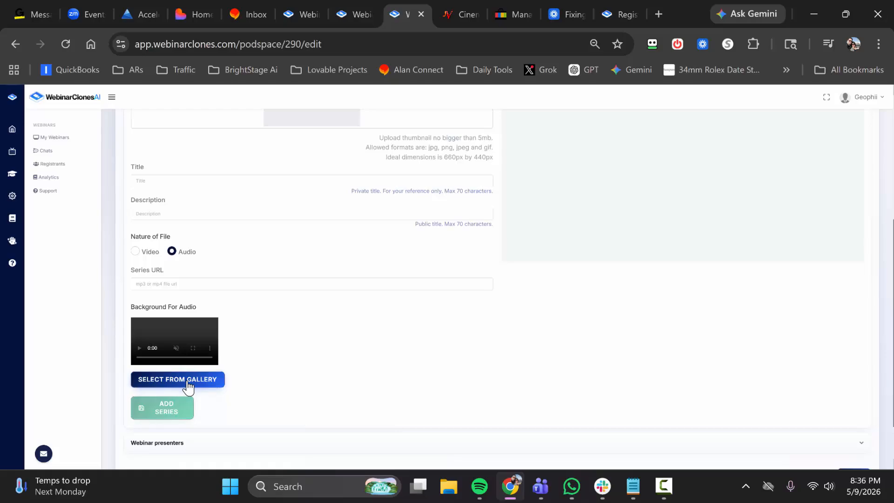
click(188, 380)
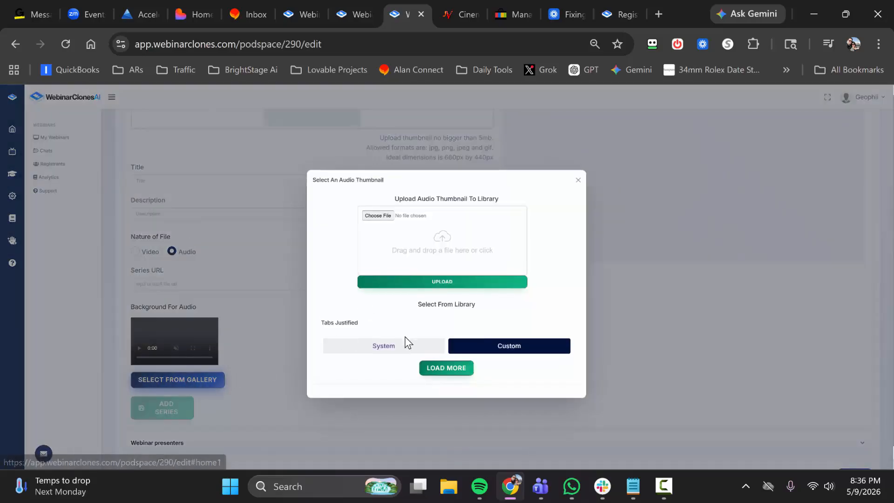
click(403, 347)
scroll(409, 322, down, 2)
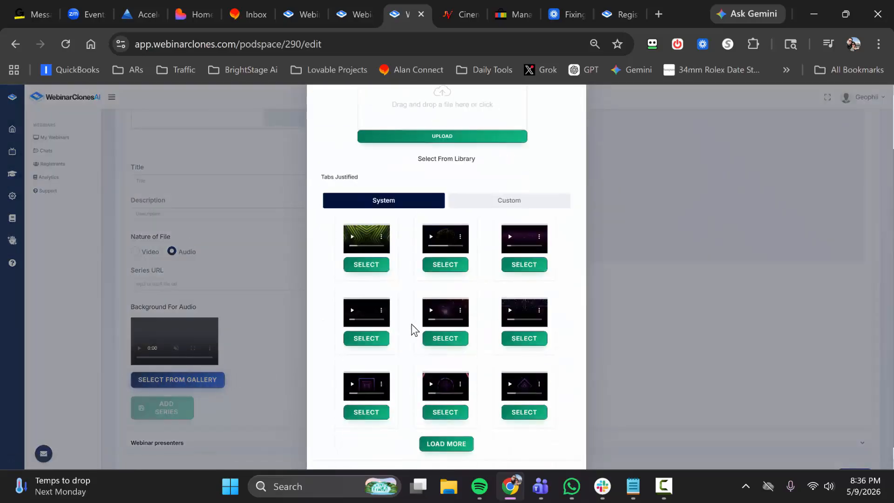
click(442, 429)
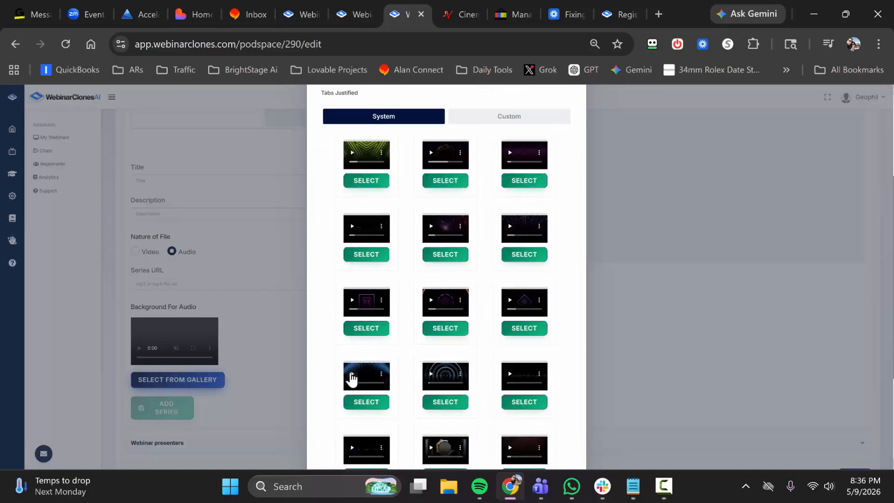
click(429, 377)
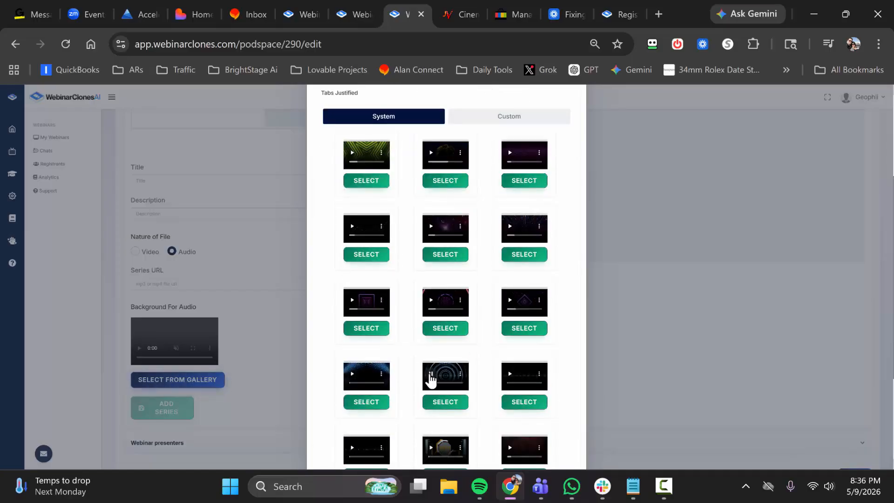
click(452, 404)
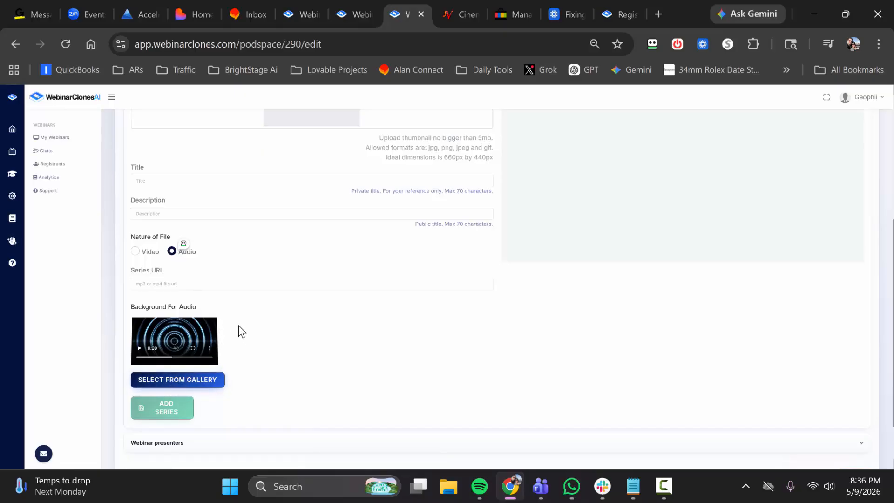
Review the Webinar presenters form and continue to the Schedules settings.
scroll(289, 353, up, 2)
scroll(461, 368, down, 4)
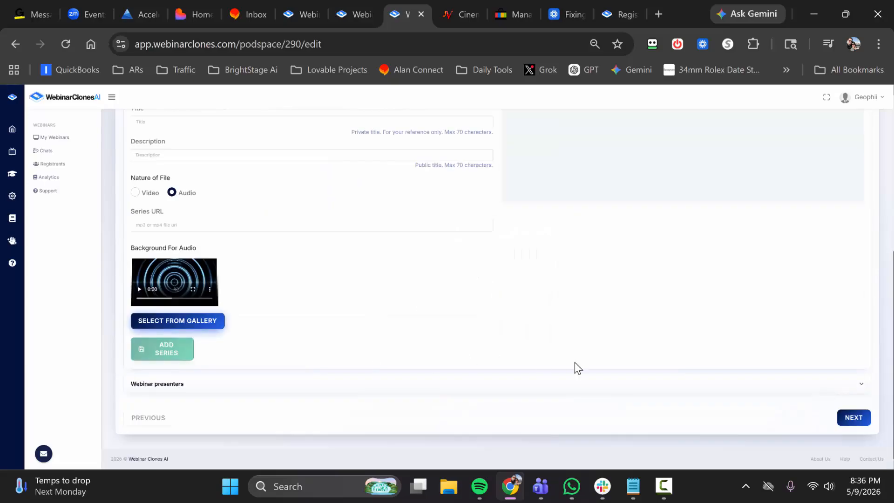
click(311, 386)
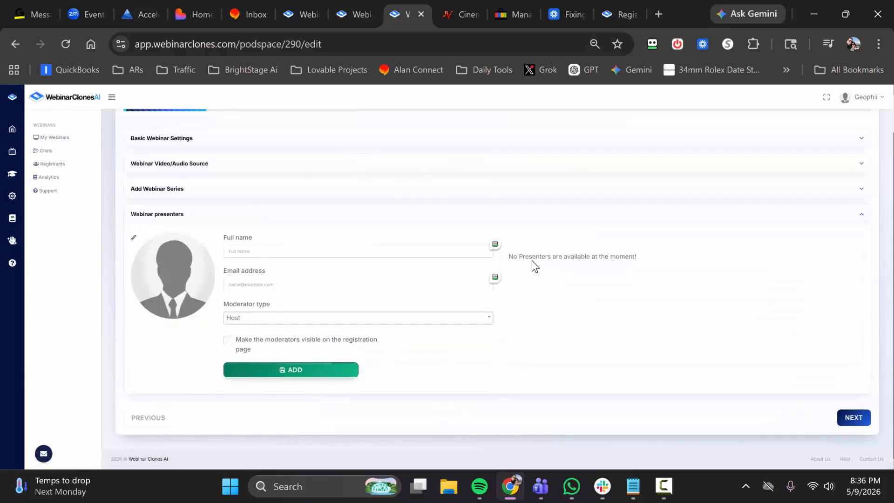
click(853, 417)
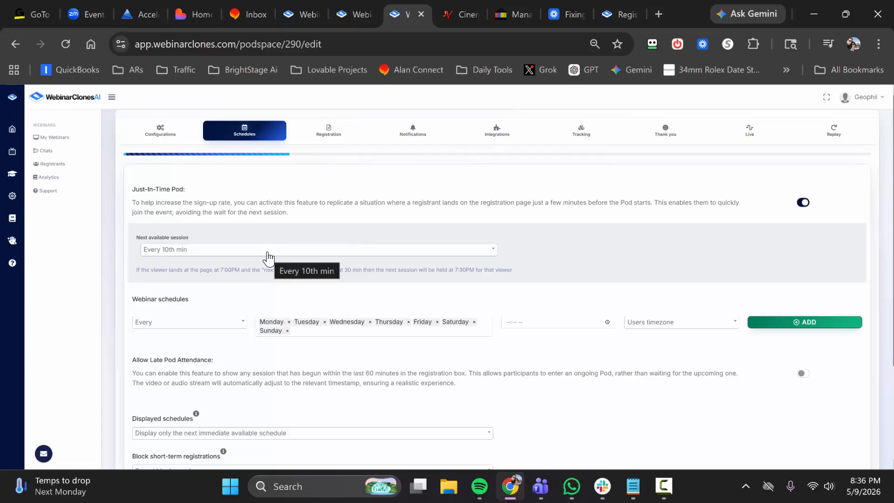
Try Every 0th or 60th min as the Just-In-Time next available session, and set it back to Every 10th min.
click(268, 256)
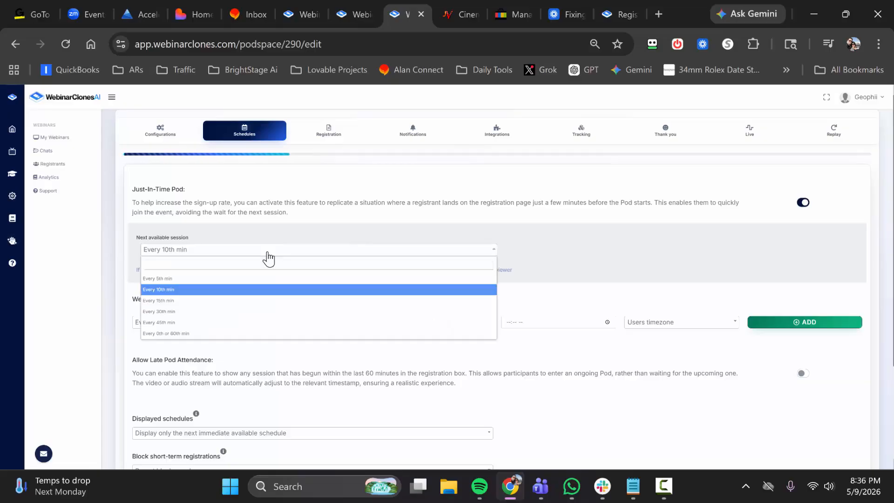
click(186, 333)
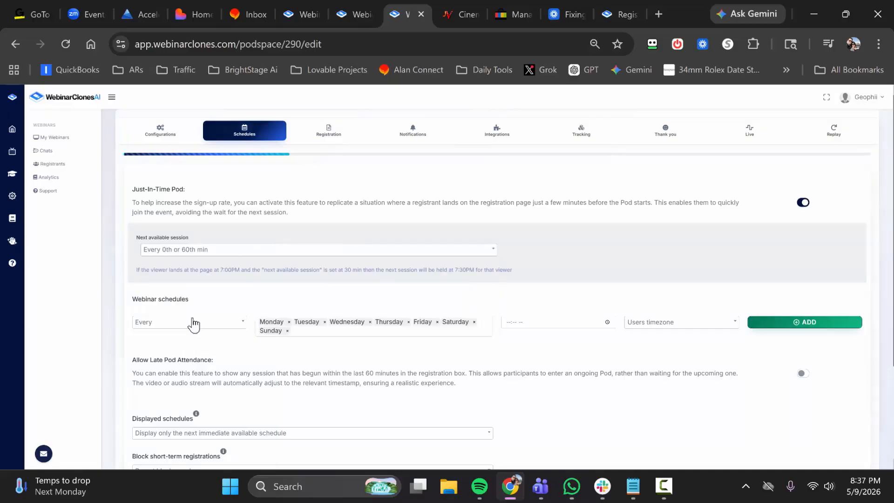
click(231, 255)
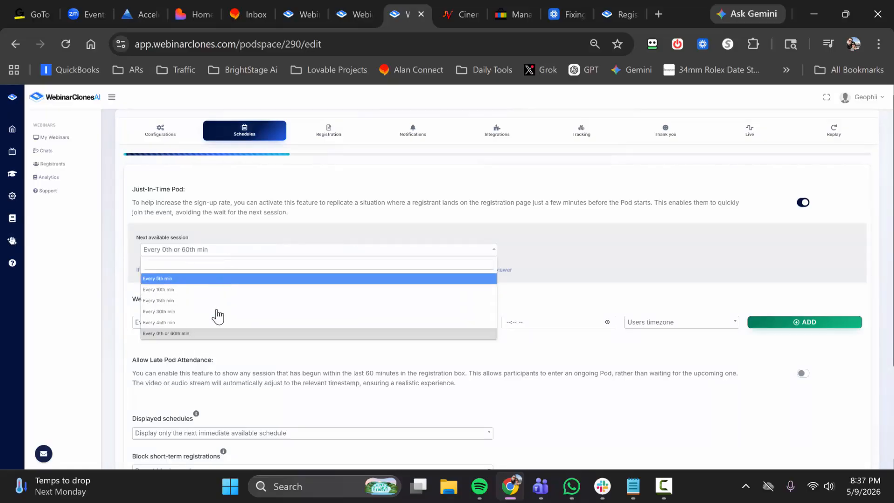
click(220, 290)
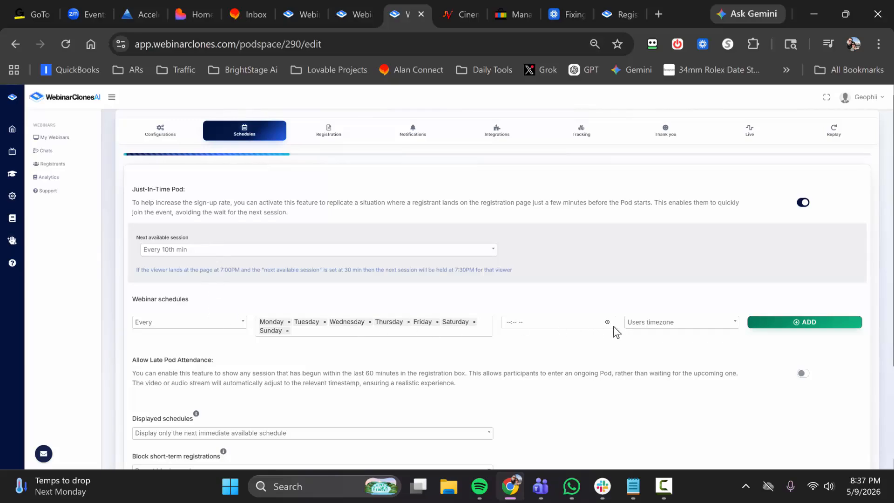
Review the Displayed schedules options and continue to the Registration settings.
scroll(444, 328, down, 3)
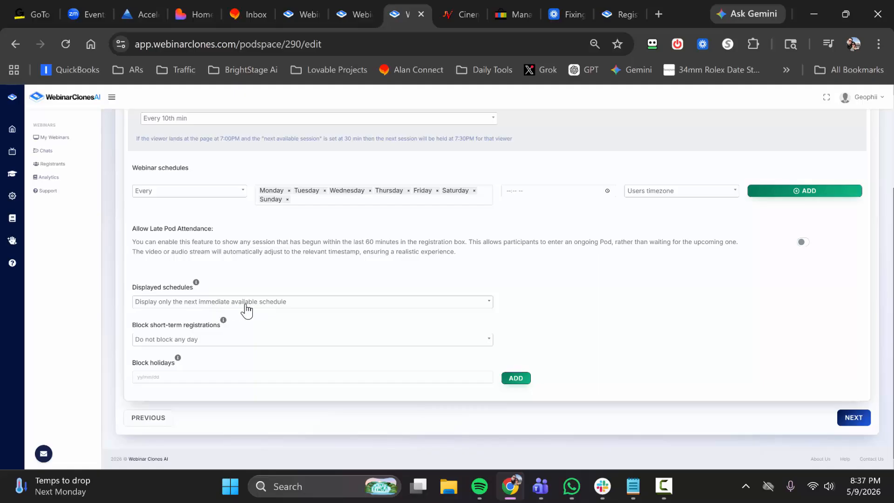
click(247, 302)
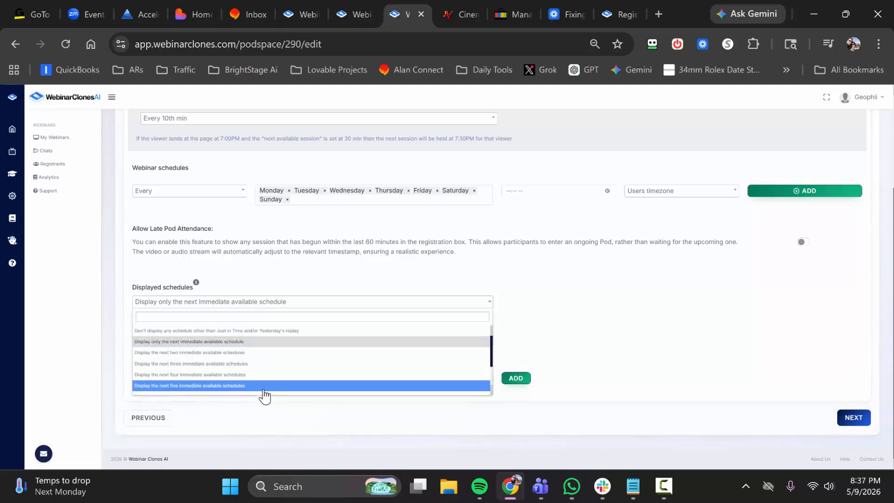
scroll(266, 372, down, 2)
click(312, 286)
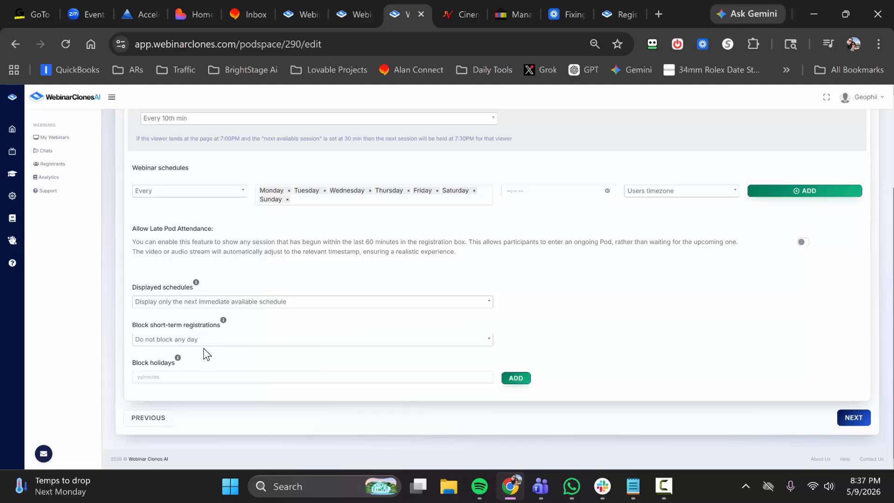
click(850, 419)
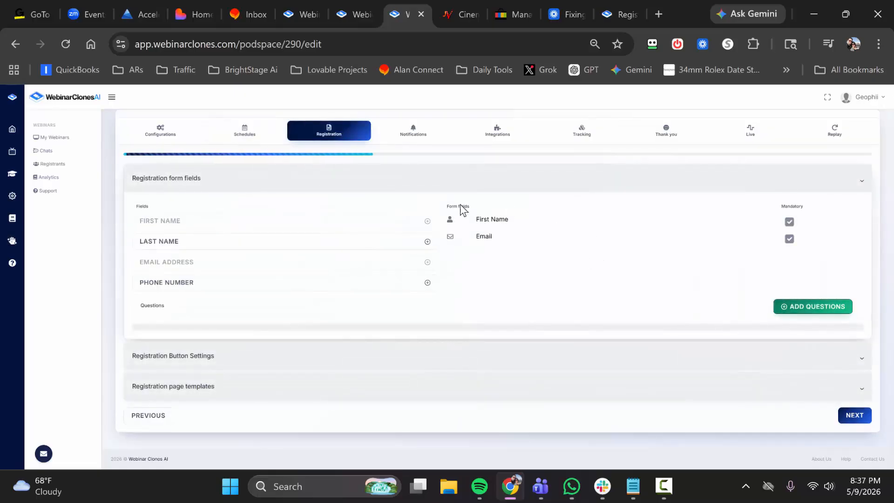
Try adding the Last Name and Phone Number fields to the registration form, and remove both again.
click(428, 242)
click(427, 283)
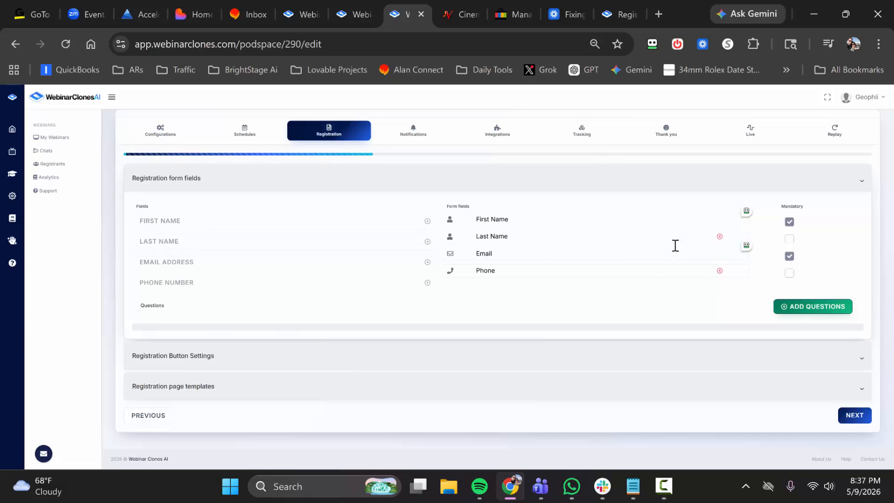
click(719, 236)
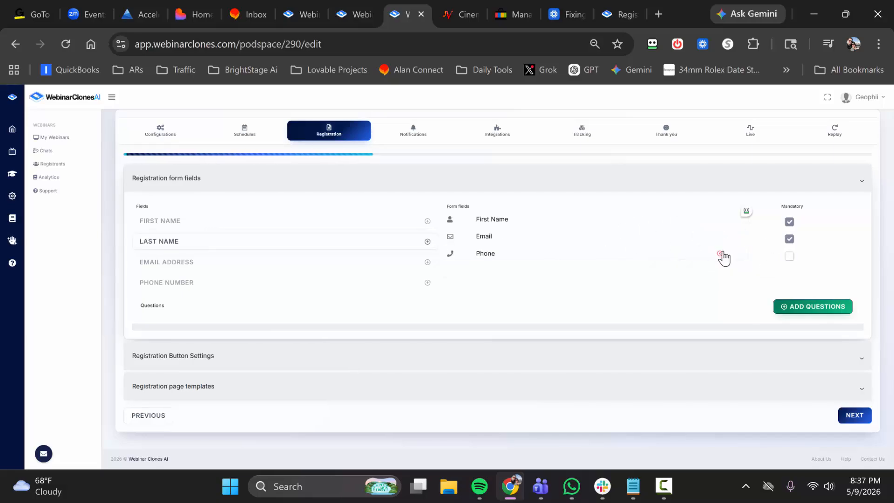
click(719, 253)
Examine the Registration Button Settings with their button preview, variation name, embed code and styling sections.
click(285, 357)
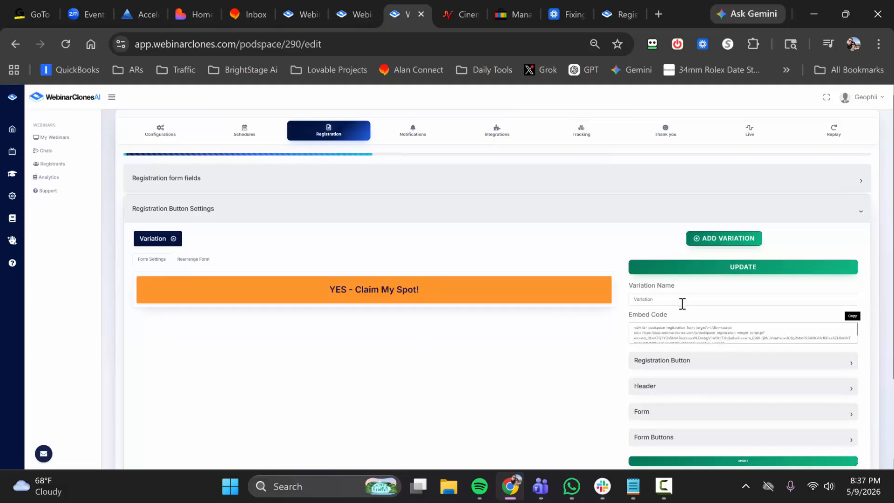
scroll(675, 317, down, 2)
scroll(679, 344, up, 2)
scroll(523, 271, up, 1)
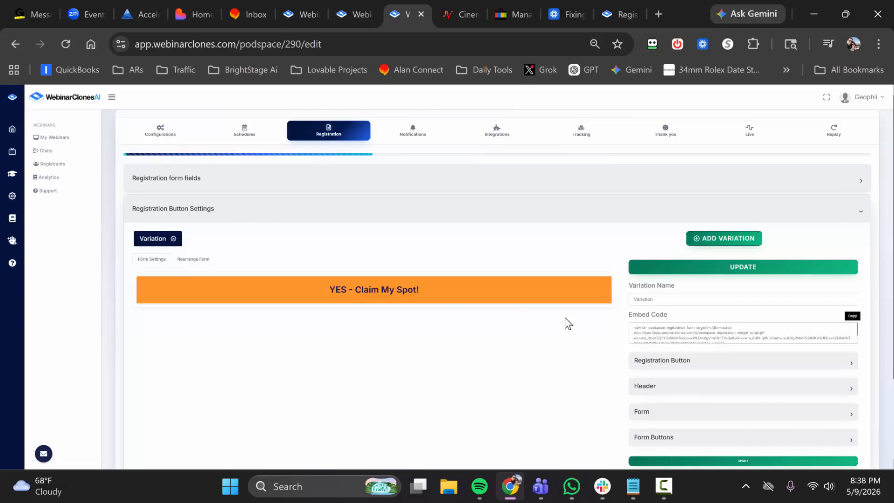
Copy the registration button's embed code and expand the Registration page templates section.
click(853, 317)
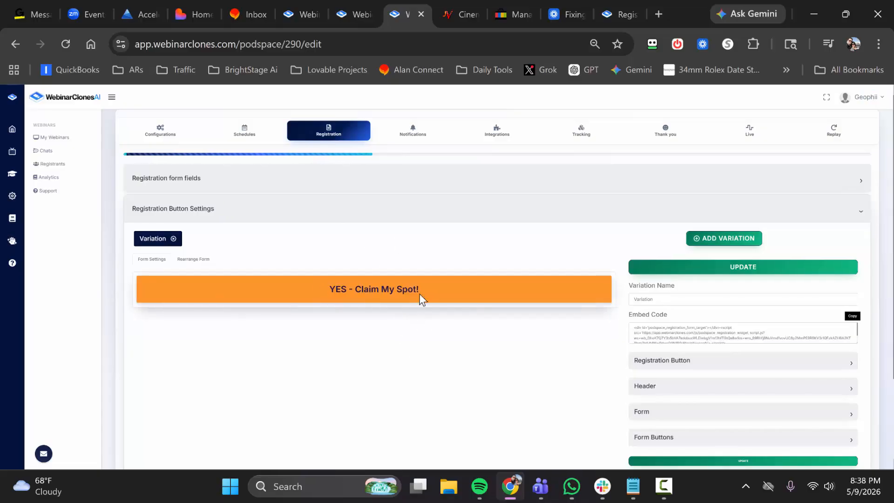
scroll(372, 335, down, 3)
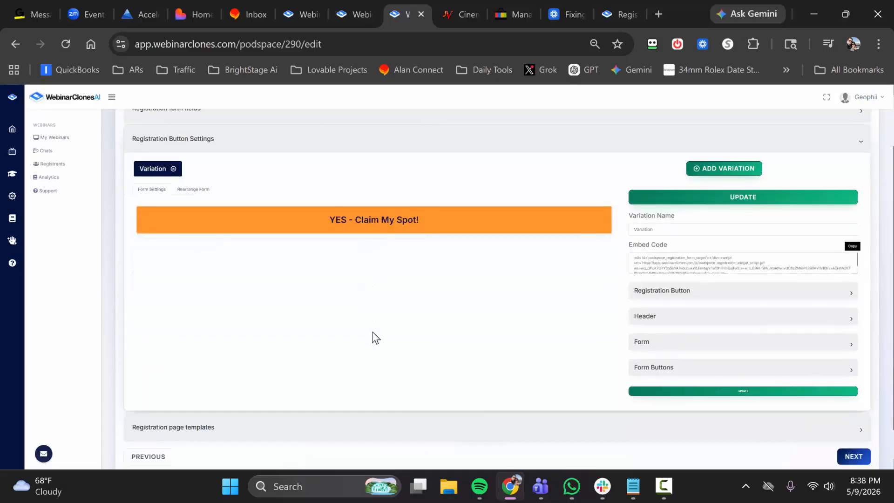
click(357, 394)
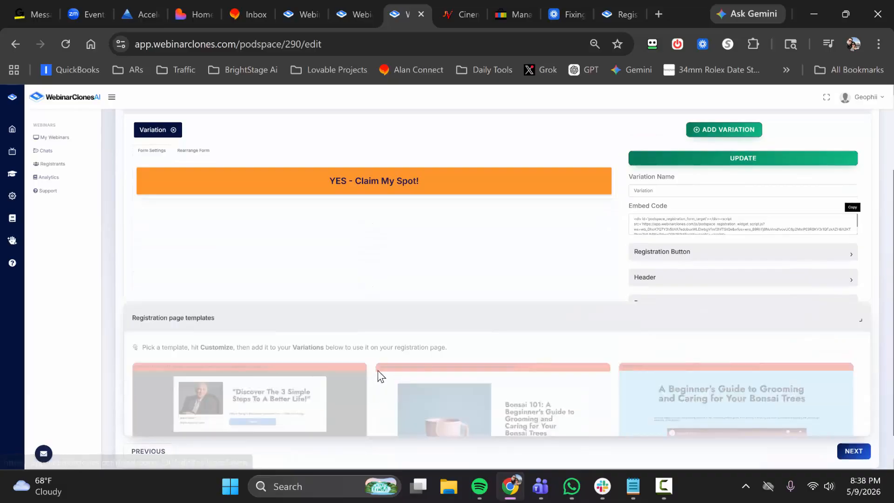
scroll(379, 368, down, 4)
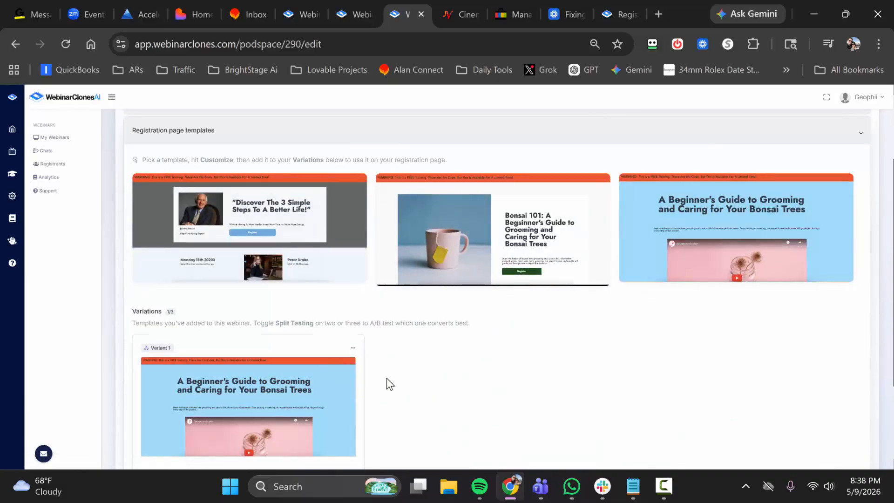
Open Variant 1's registration page in the editor, review it from headline to closing quote, and close it.
click(352, 348)
click(321, 361)
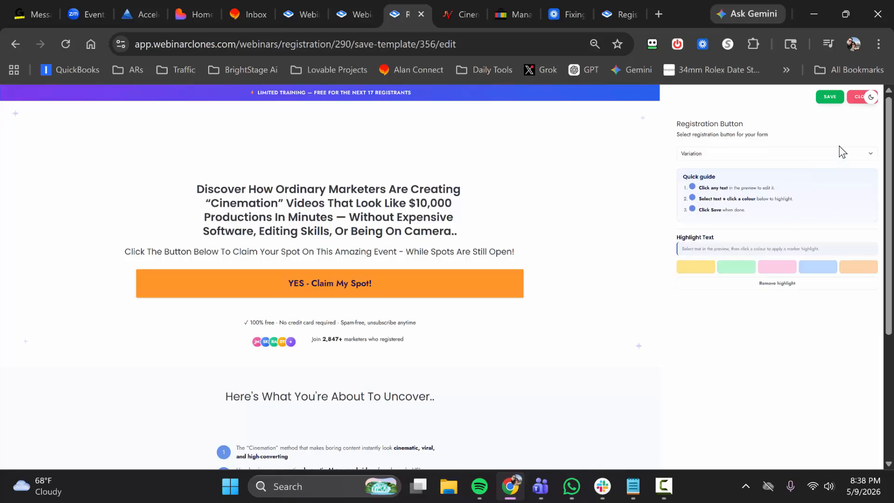
scroll(344, 313, down, 4)
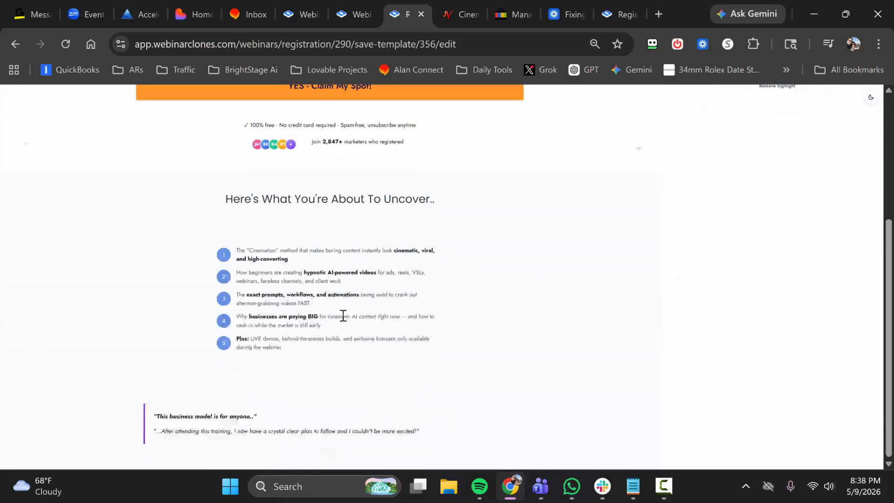
scroll(350, 316, up, 4)
click(330, 251)
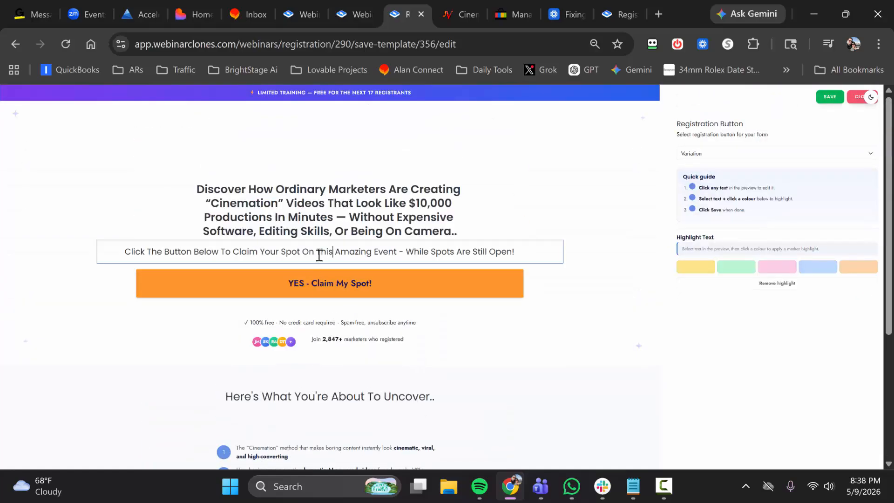
scroll(323, 343, down, 3)
scroll(467, 353, down, 1)
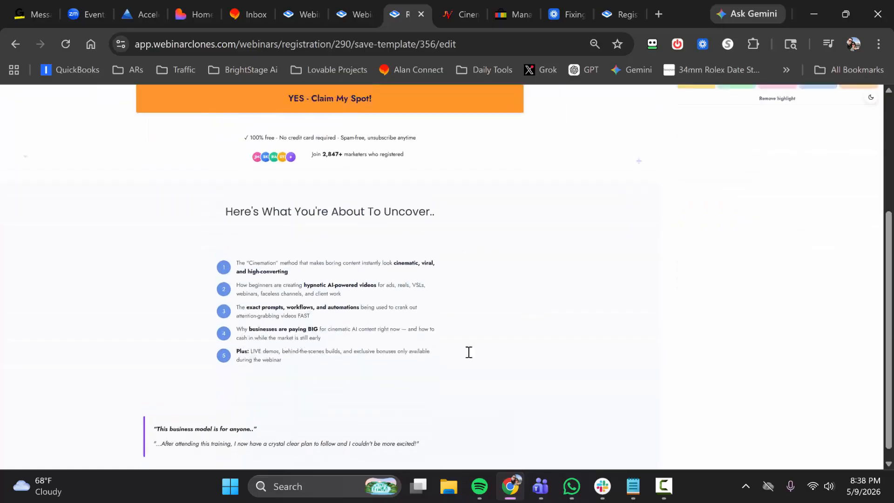
scroll(559, 358, up, 4)
click(850, 103)
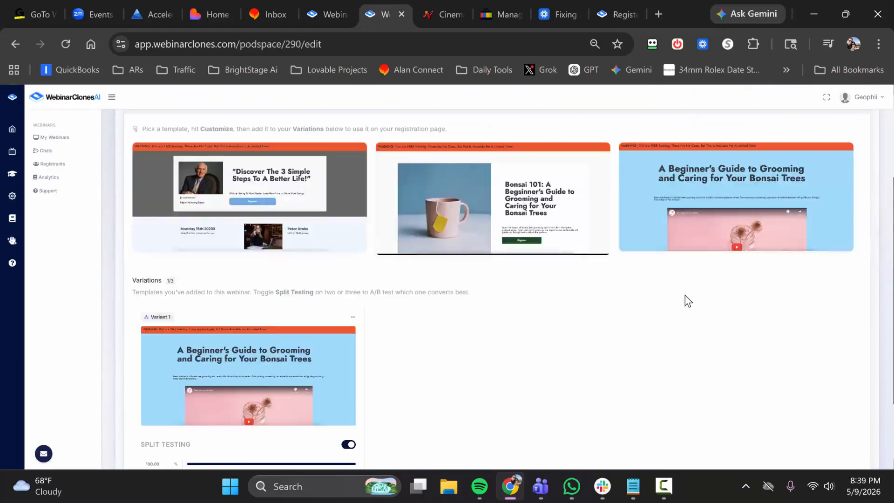
Open the blue "A Beginner's Guide to Grooming and Caring for Your Bonsai Trees" template for customizing and examine its layout and section visibility list.
mouse_move(712, 205)
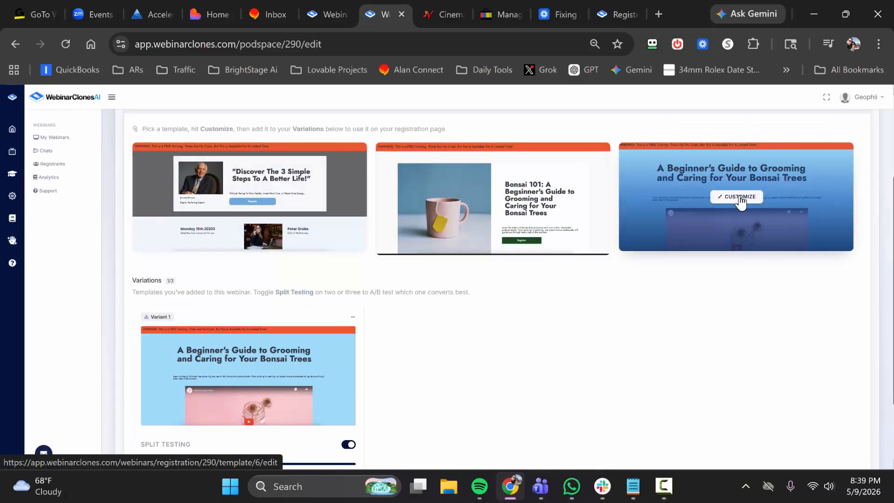
click(740, 200)
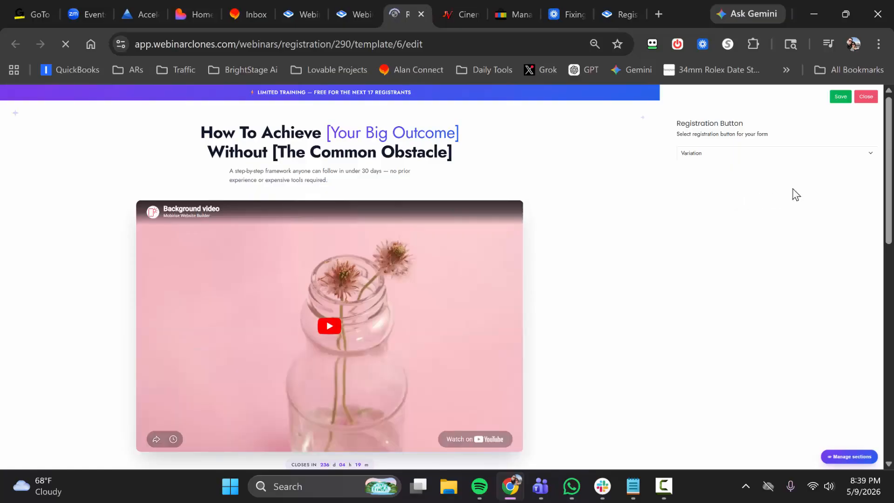
scroll(443, 203, down, 6)
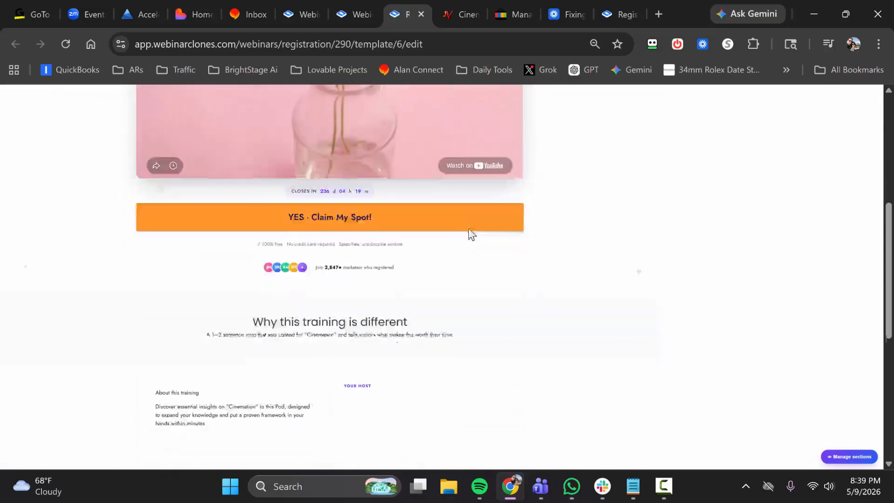
scroll(470, 230, down, 6)
scroll(482, 252, up, 9)
click(848, 458)
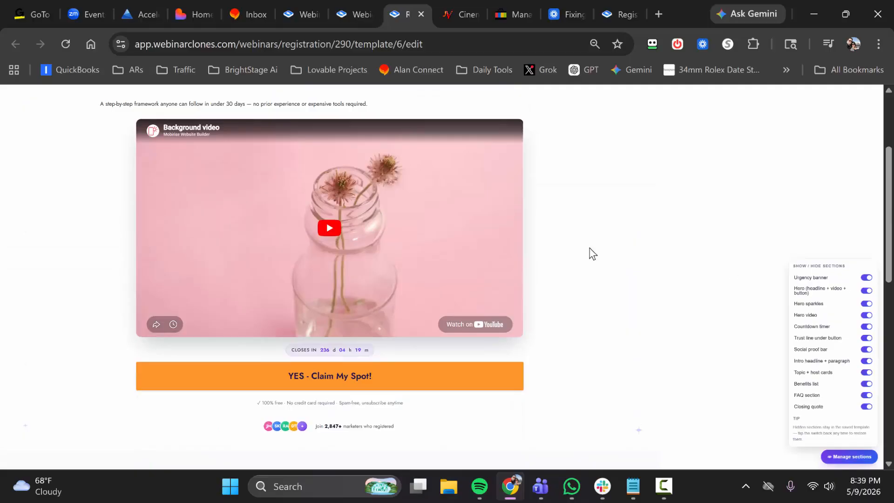
scroll(645, 242, up, 3)
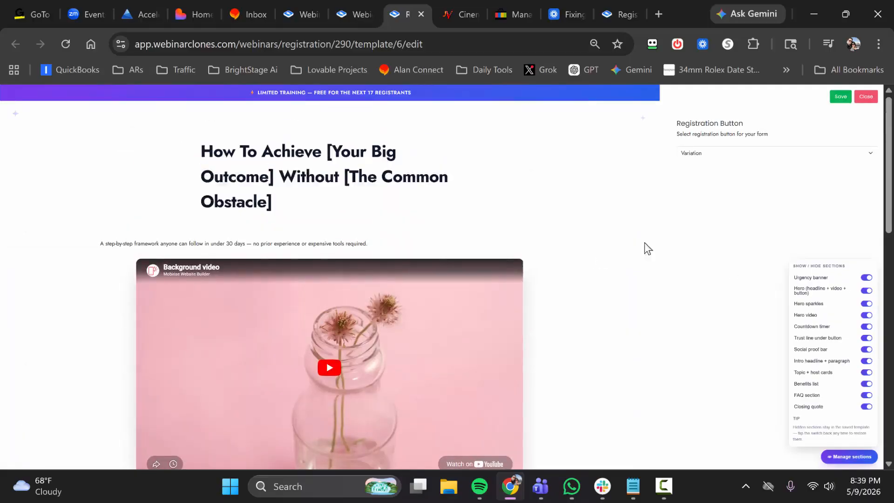
Try hiding the Urgency banner, Hero and Hero video sections one at a time, and show each again.
click(866, 278)
click(866, 279)
click(866, 291)
click(866, 291)
click(865, 315)
click(866, 316)
scroll(530, 283, down, 15)
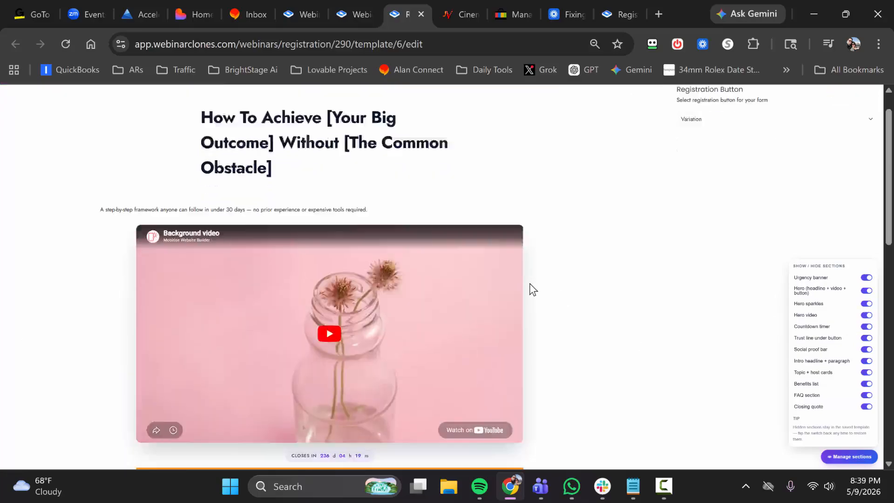
scroll(417, 288, up, 15)
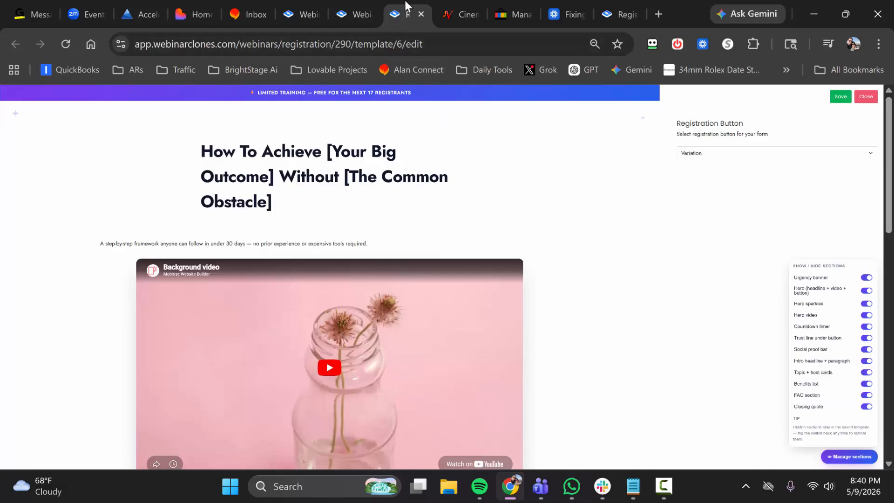
Open the hero video's URL setting, dismiss it, and close the template editor without saving.
scroll(408, 231, down, 4)
scroll(408, 230, up, 3)
click(380, 278)
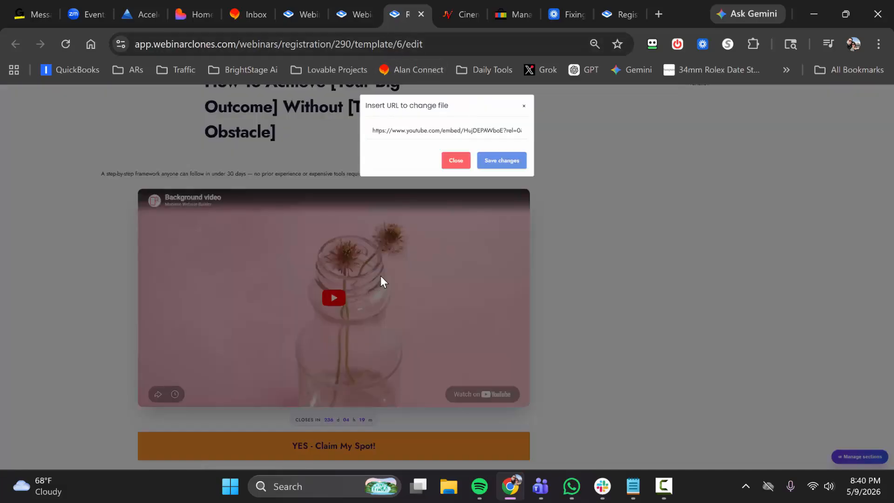
click(456, 160)
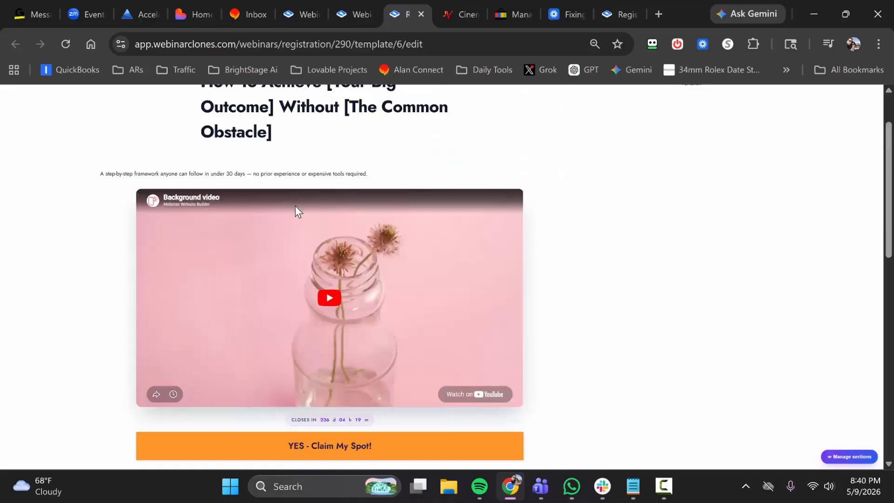
scroll(386, 242, down, 4)
click(386, 242)
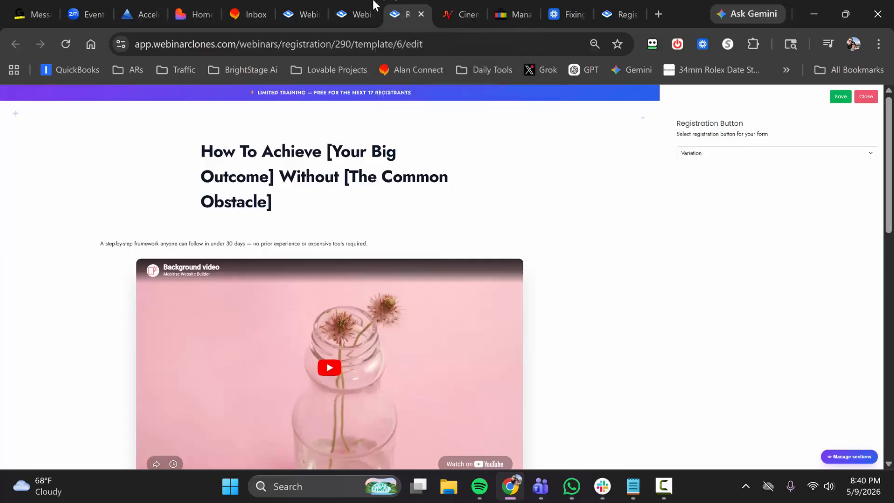
key(ctrl+w)
Copy the embed code from the Registration Button Settings again and continue to the Notifications settings.
scroll(380, 345, down, 2)
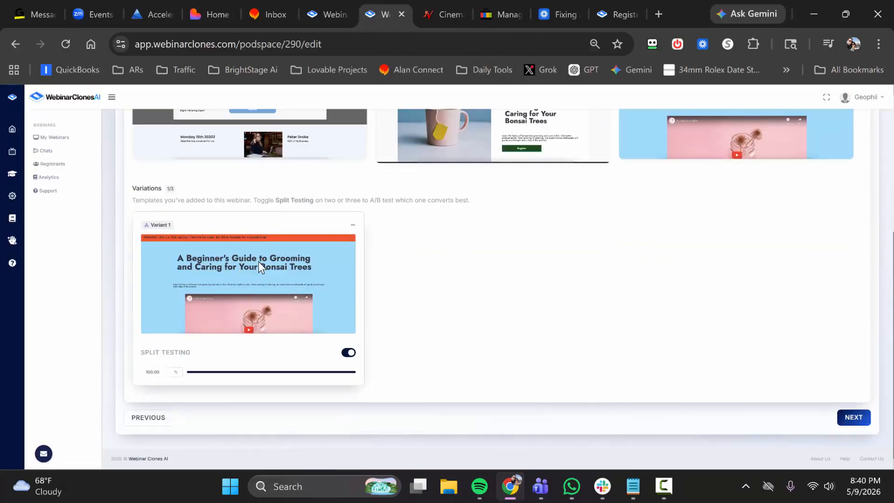
scroll(274, 272, up, 5)
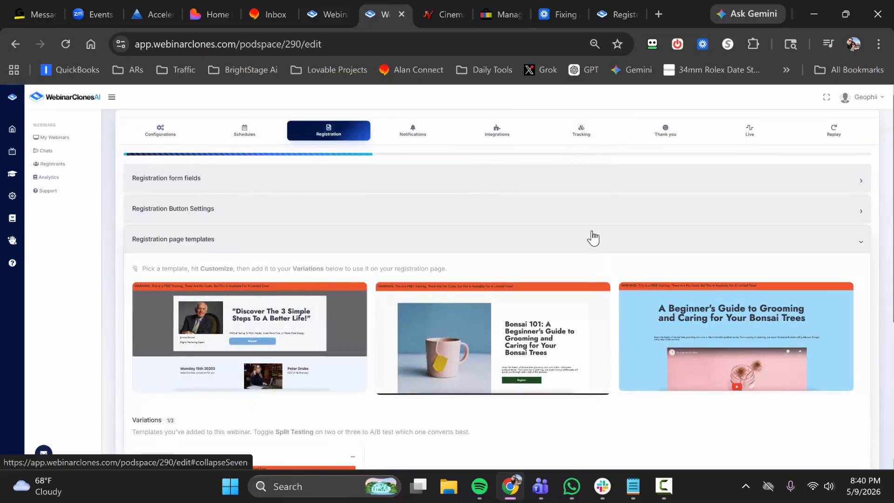
scroll(380, 296, down, 5)
scroll(376, 291, up, 5)
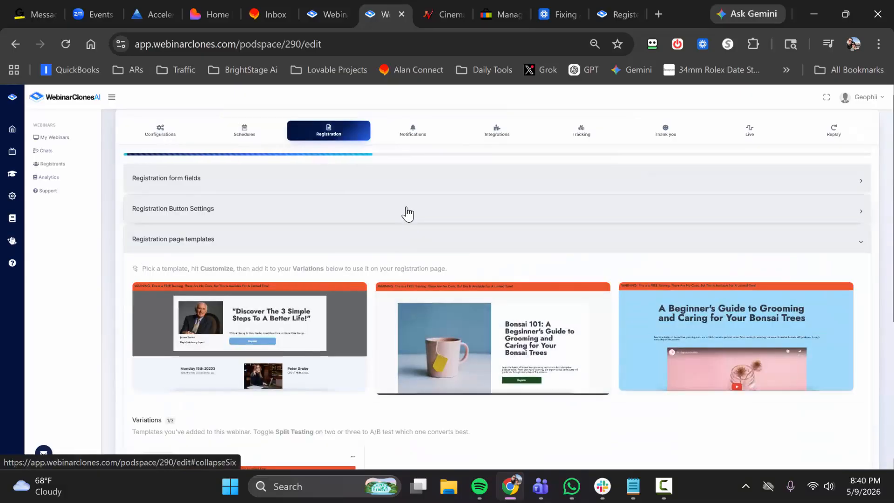
click(407, 210)
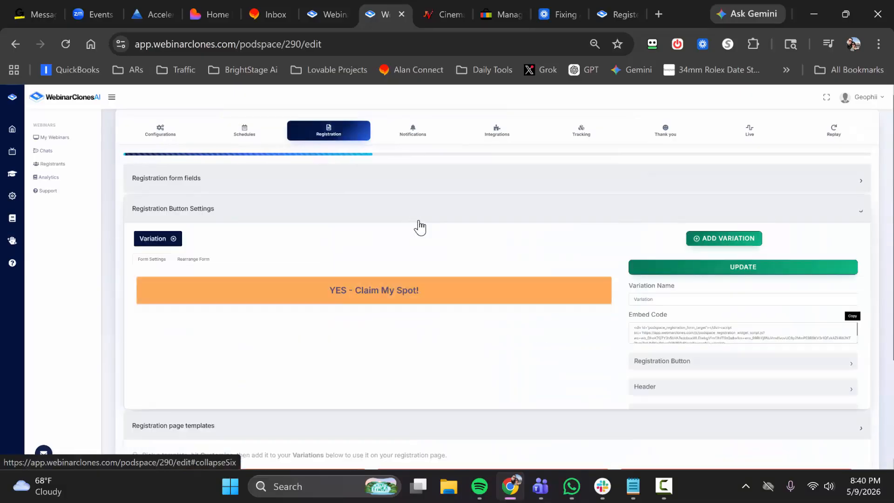
click(856, 320)
scroll(679, 334, down, 3)
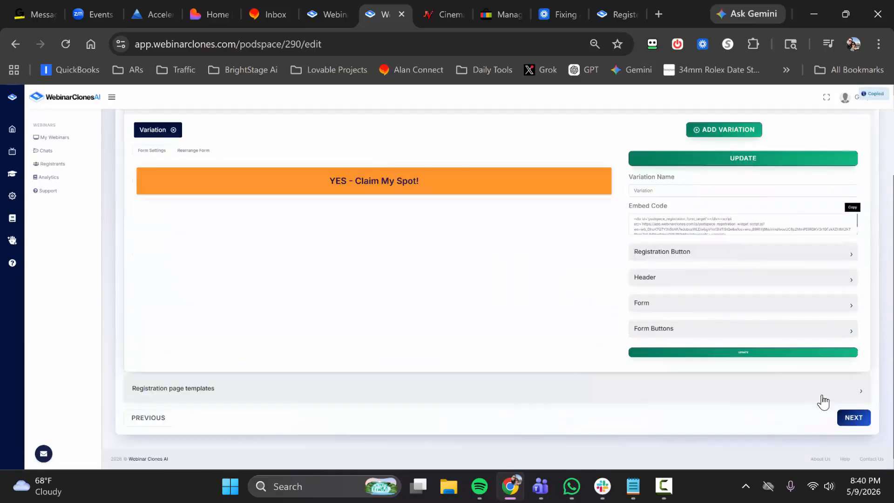
click(852, 418)
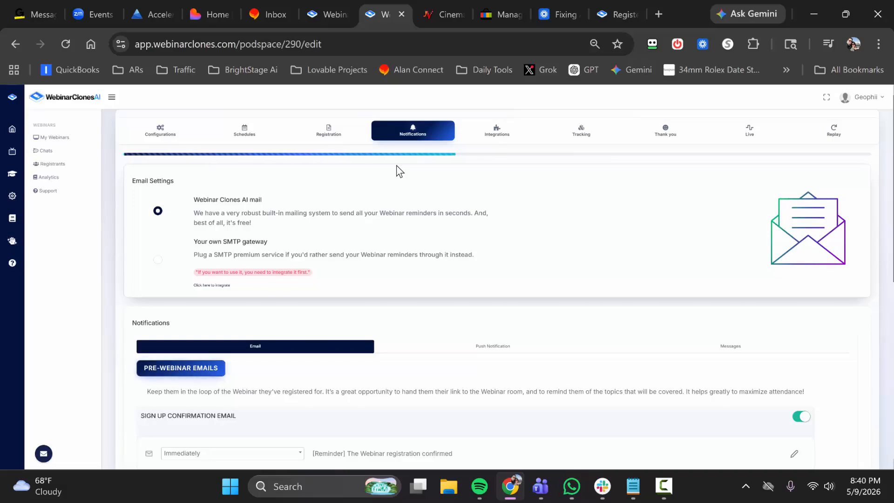
Try switching off the sign up confirmation email, and switch it back on.
scroll(401, 195, down, 3)
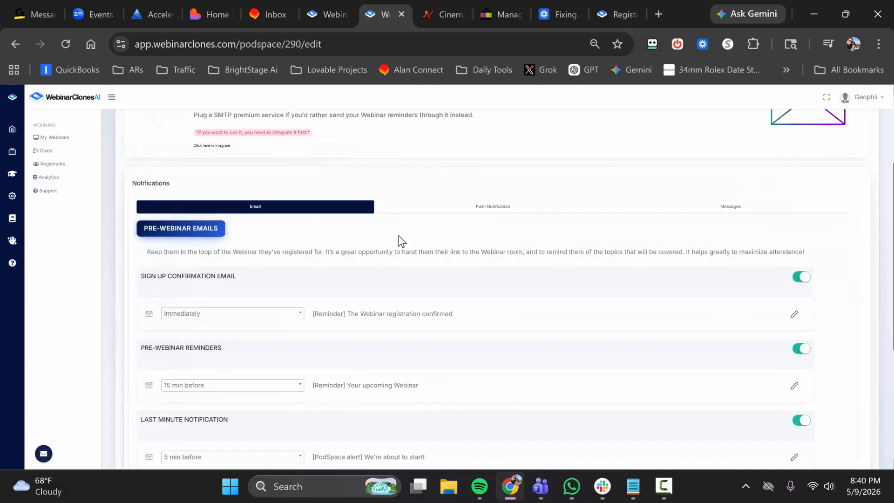
click(797, 278)
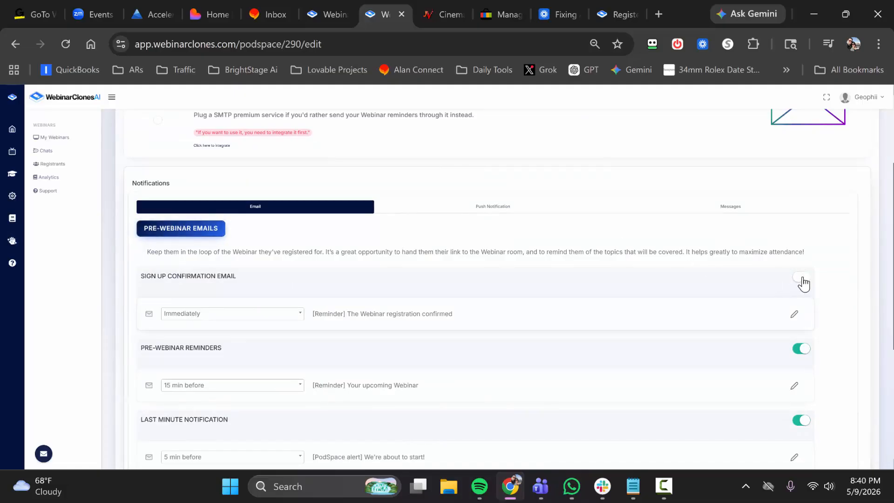
click(802, 280)
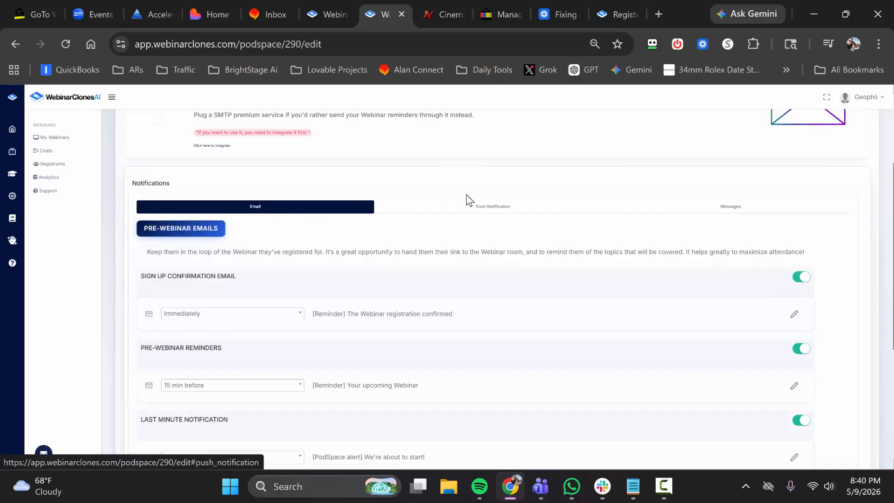
Review the push notification and SMS message reminders, and return to the email notifications.
click(479, 210)
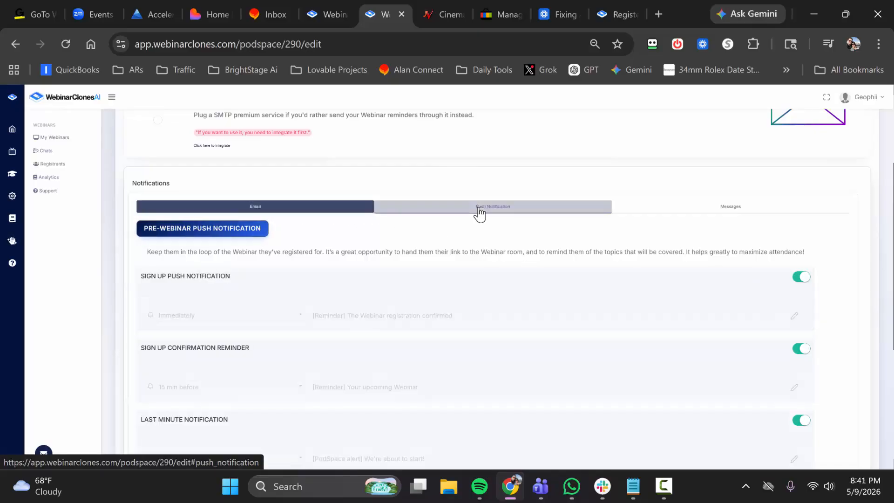
click(739, 216)
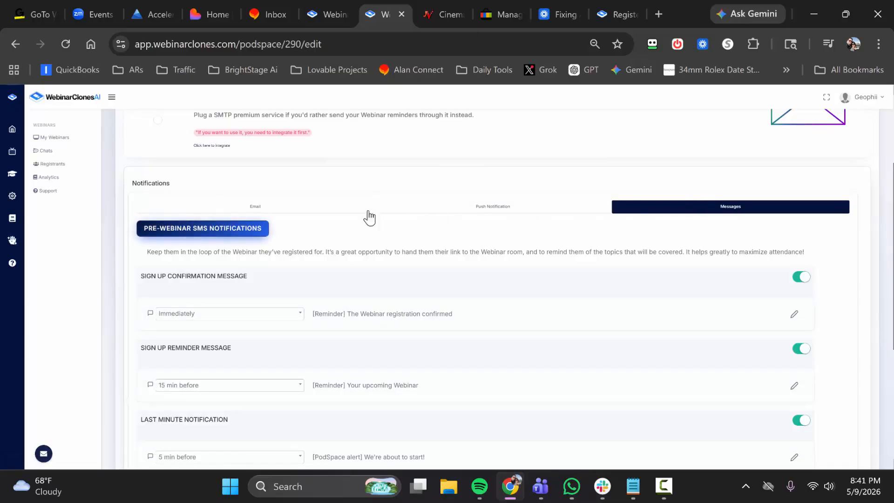
click(297, 213)
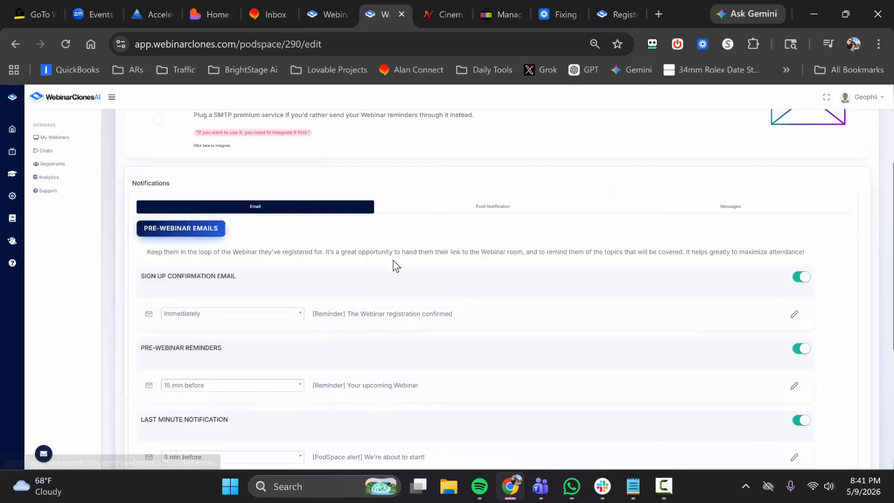
Examine the timing options of the pre-webinar reminder and post-webinar follow-up emails, leaving both lists without choosing another time.
scroll(236, 279, down, 3)
click(223, 247)
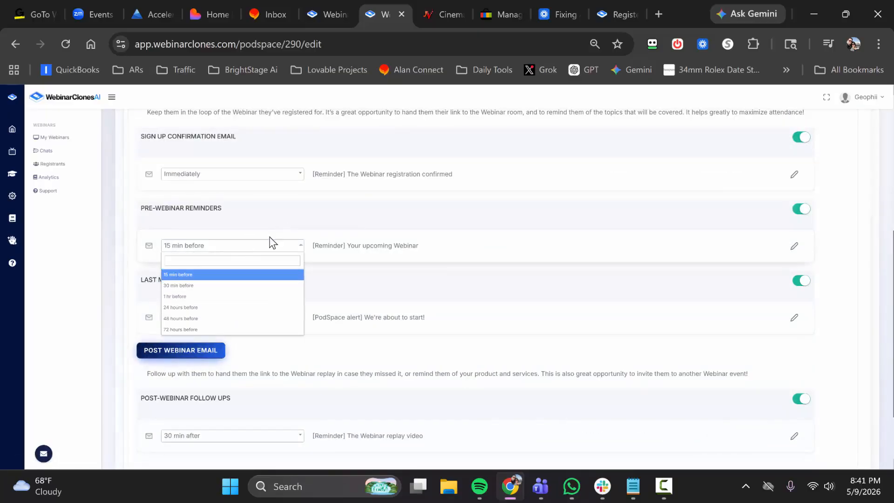
click(116, 289)
scroll(198, 328, down, 2)
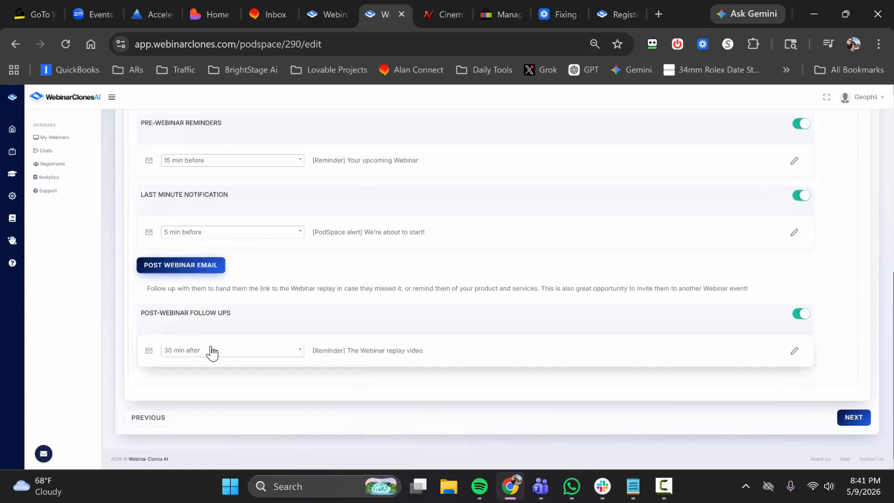
click(239, 359)
scroll(229, 424, down, 3)
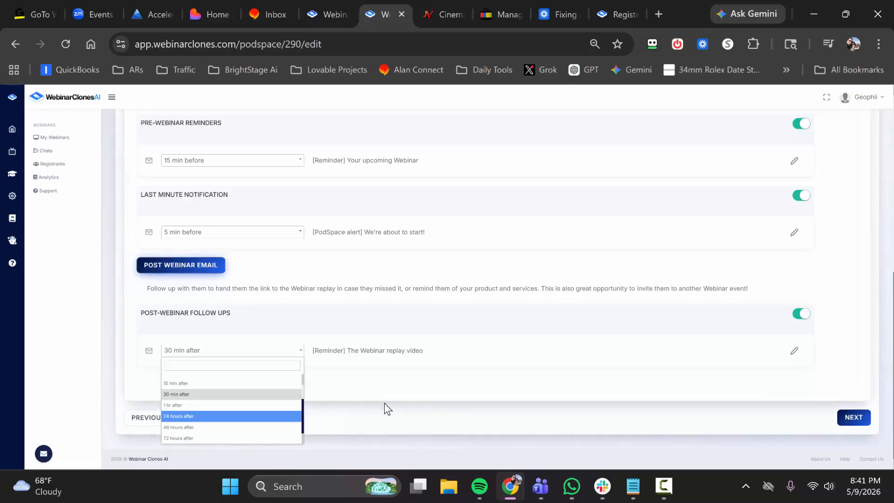
click(389, 415)
scroll(362, 283, up, 6)
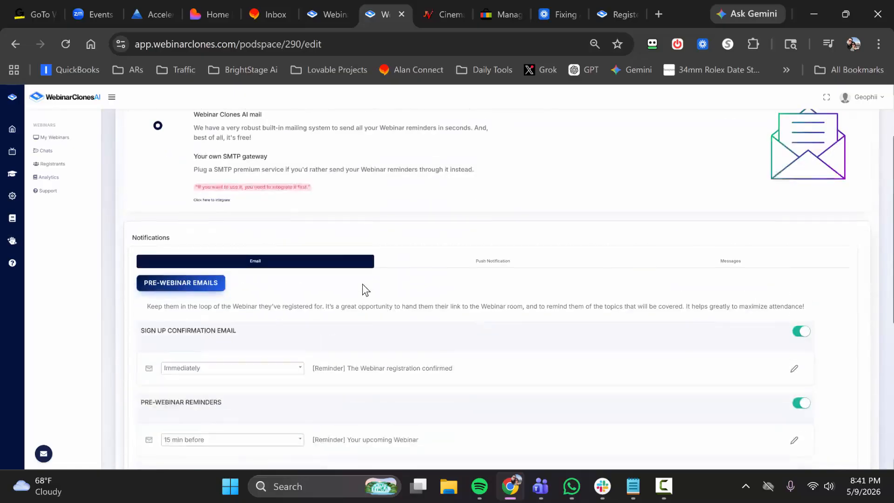
Review the pre-webinar and post-webinar email notifications, and continue to the Integrations settings.
scroll(303, 195, up, 2)
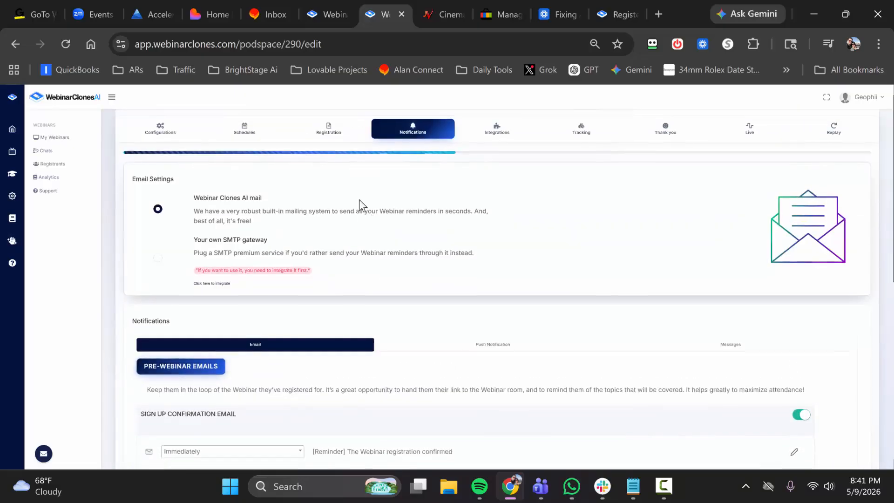
scroll(359, 201, down, 6)
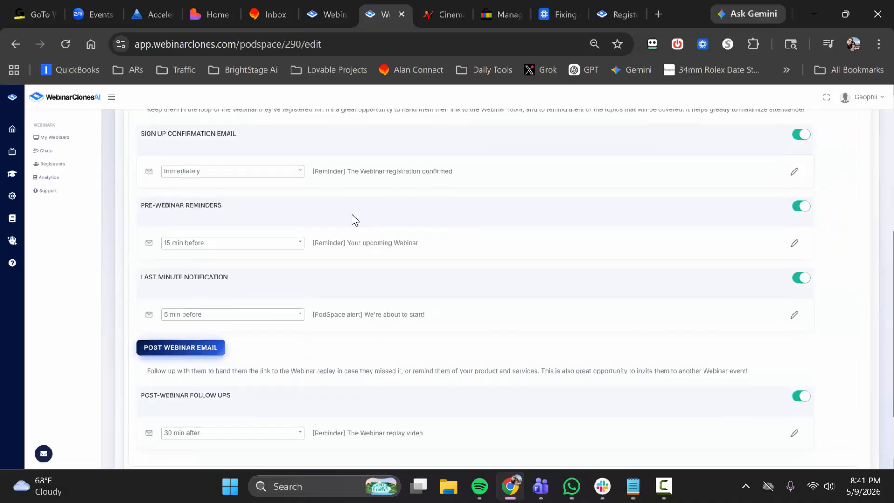
scroll(354, 218, down, 2)
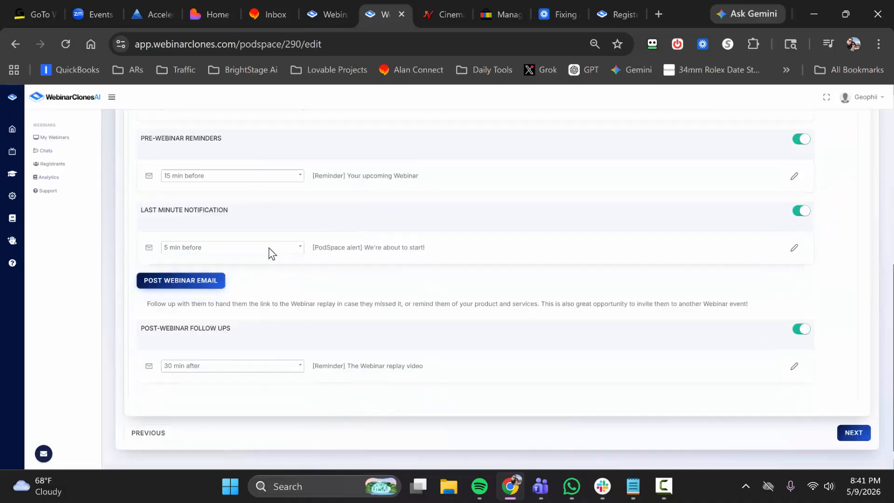
click(795, 252)
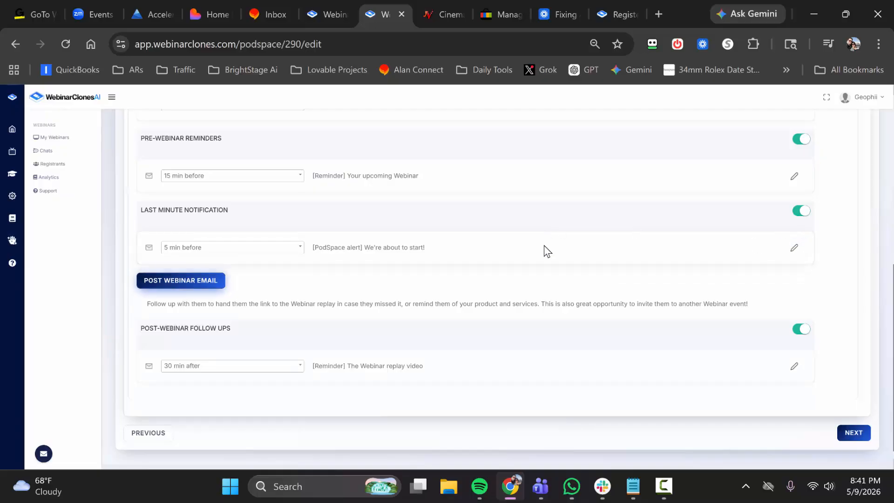
scroll(531, 228, up, 5)
scroll(546, 244, down, 5)
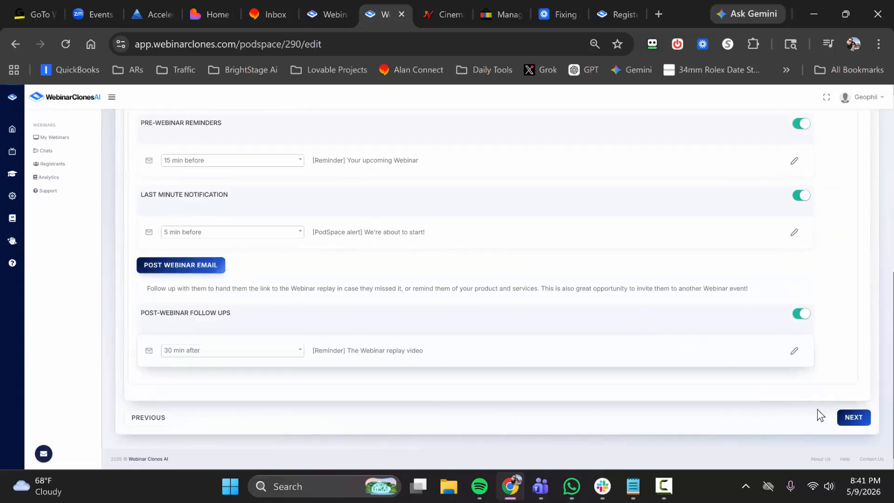
click(850, 420)
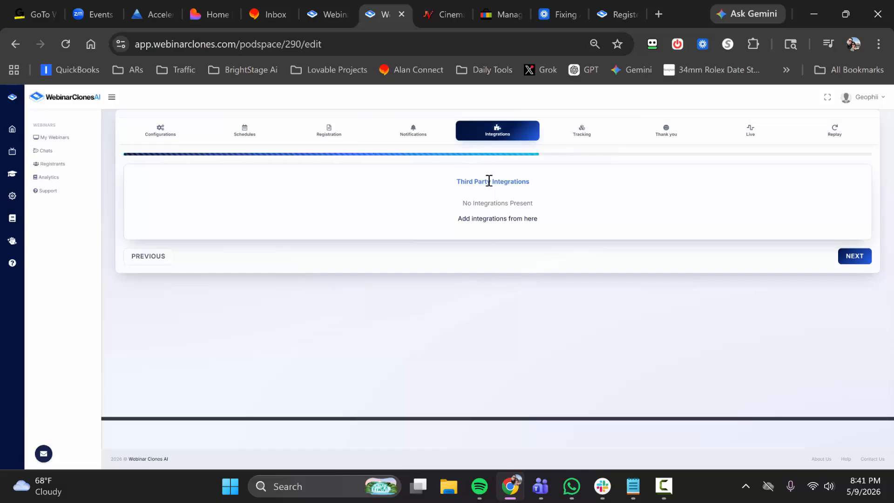
View the mail services available for integration, and return to the webinar's Integrations settings without connecting any.
click(492, 218)
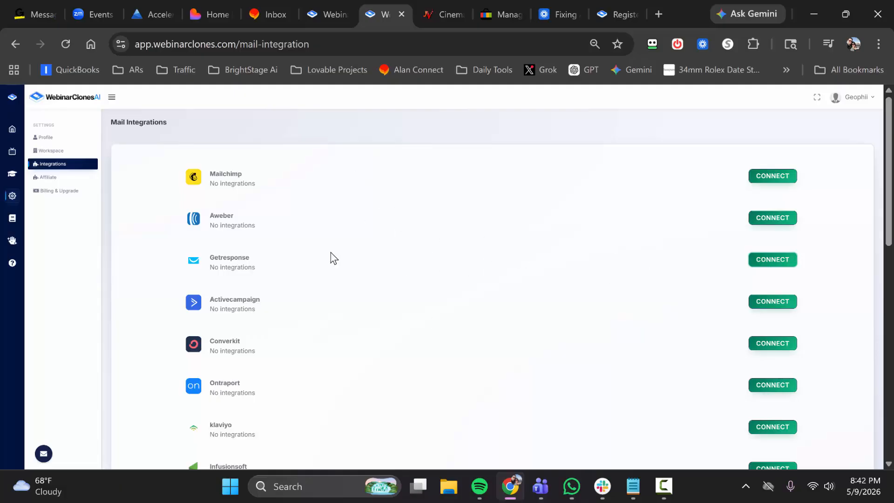
scroll(331, 257, down, 10)
scroll(376, 249, up, 10)
key(alt+Left)
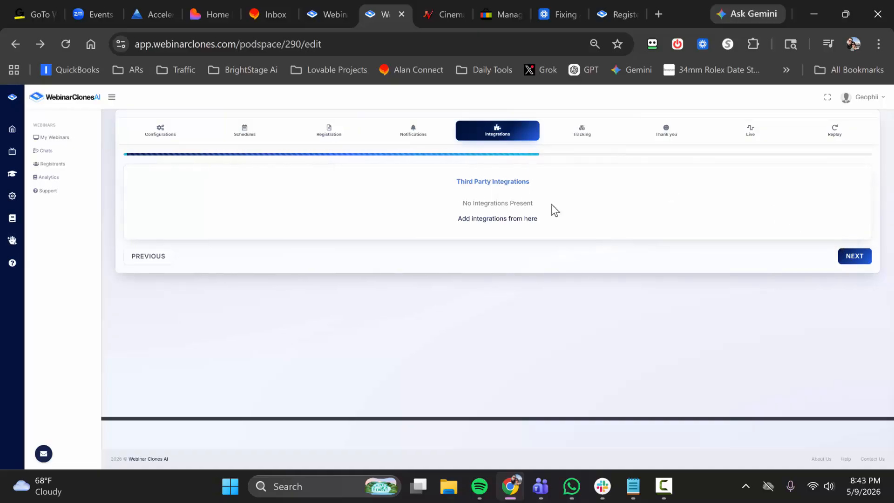
Continue to the Tracking settings, review the four tracking code fields, and proceed to the Thank you settings.
click(854, 254)
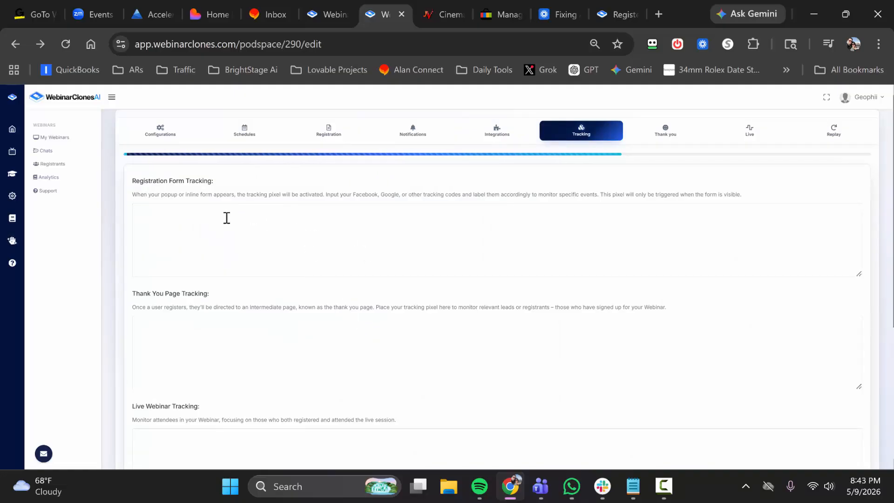
scroll(274, 317, down, 2)
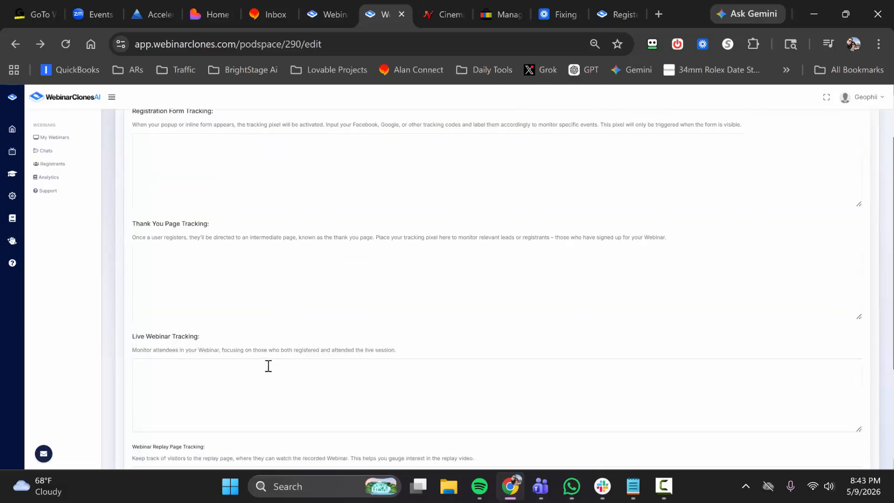
scroll(250, 386, down, 2)
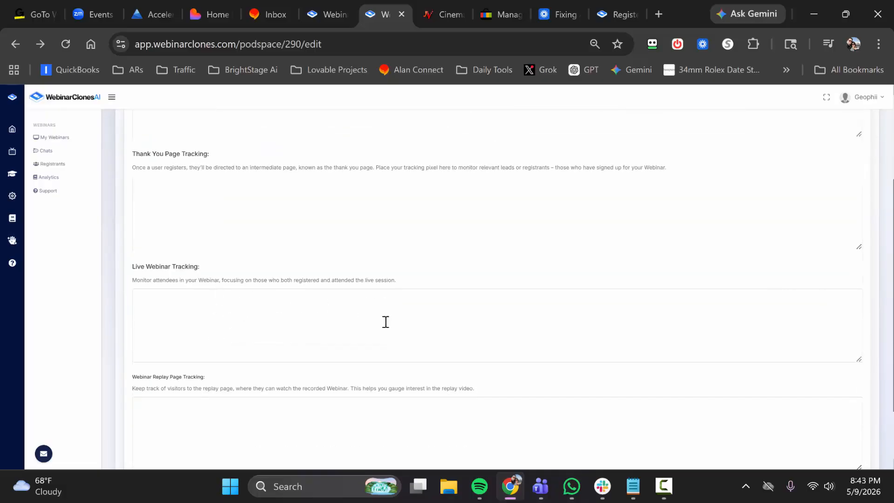
scroll(321, 301, down, 2)
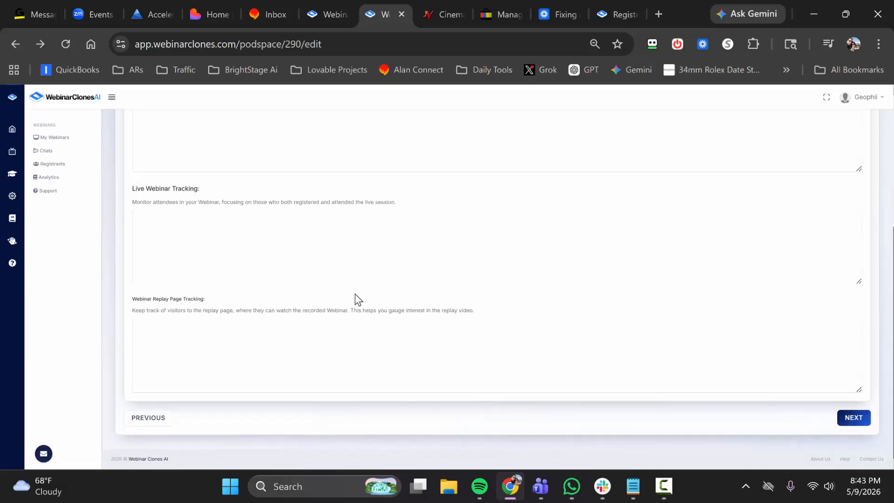
scroll(355, 300, up, 5)
scroll(466, 317, down, 5)
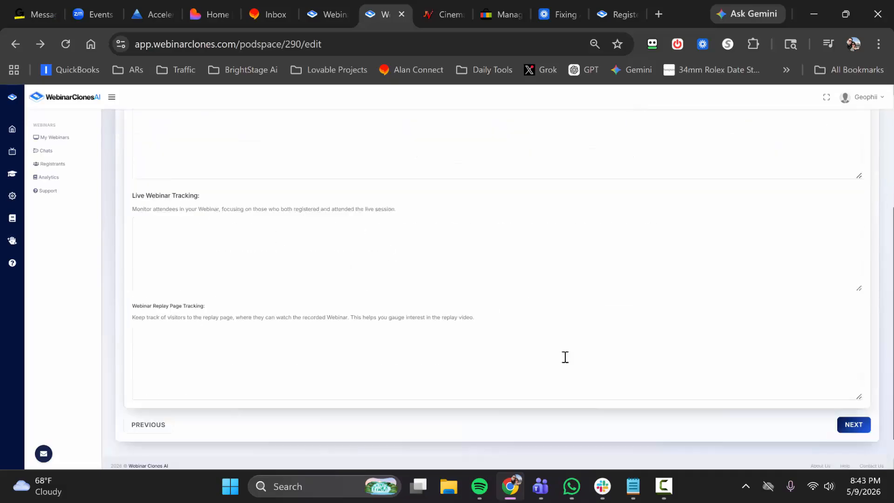
click(853, 418)
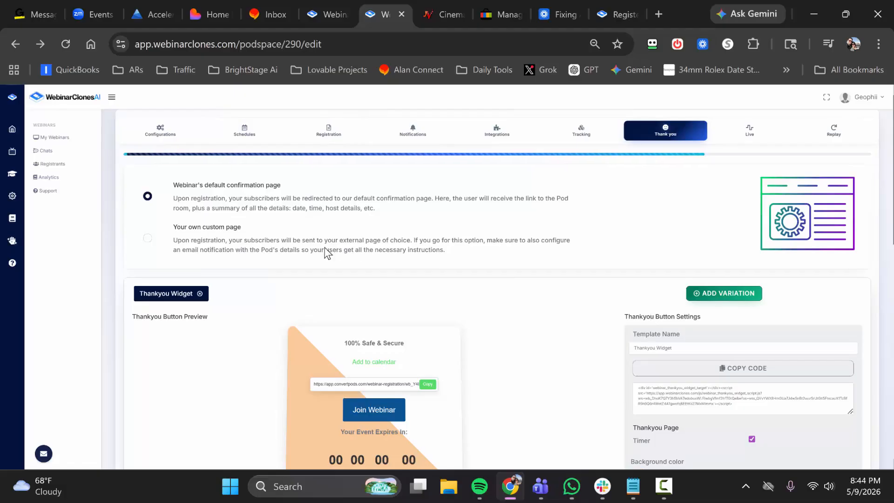
Try the custom post-registration confirmation page option, and restore the webinar's default confirmation page.
click(148, 238)
scroll(273, 246, down, 1)
click(224, 218)
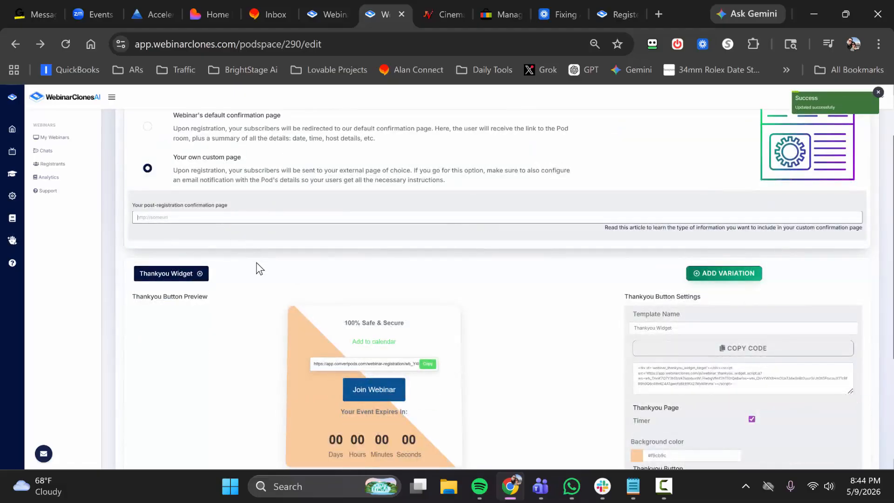
scroll(258, 263, up, 1)
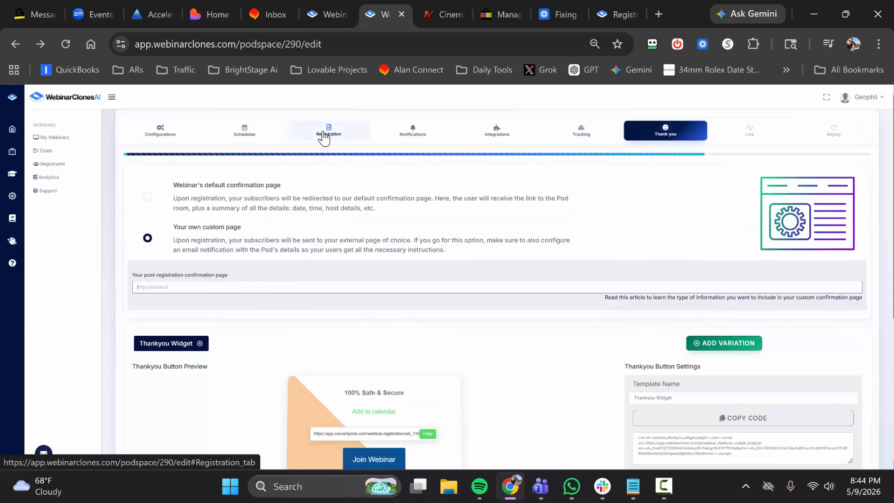
scroll(728, 336, down, 1)
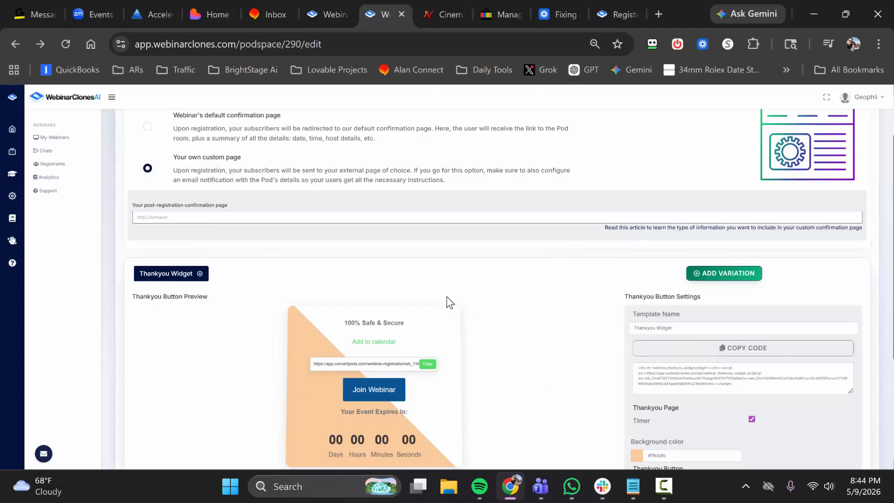
scroll(200, 256, up, 2)
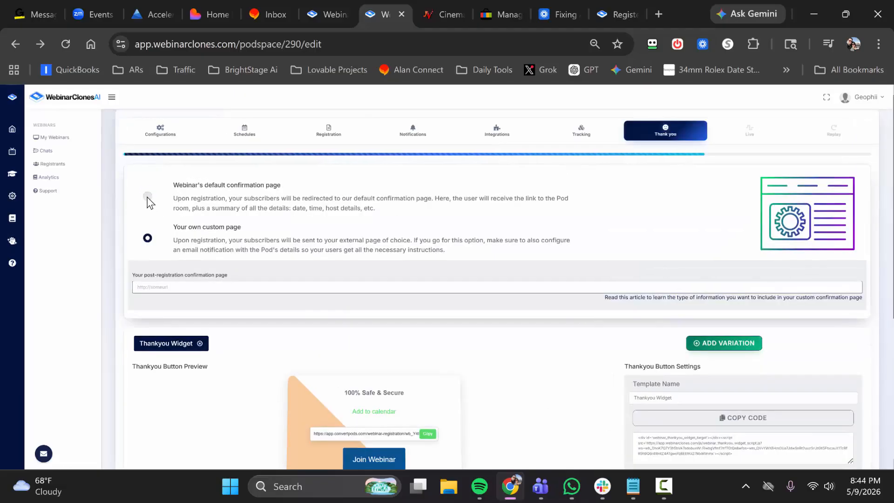
click(147, 197)
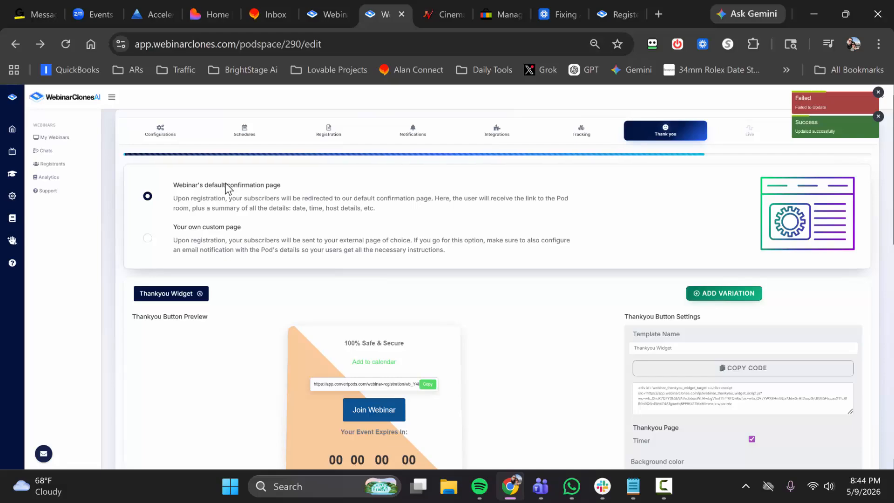
Review the thank you page templates and the split testing variation, and continue to the Live settings.
scroll(410, 246, down, 7)
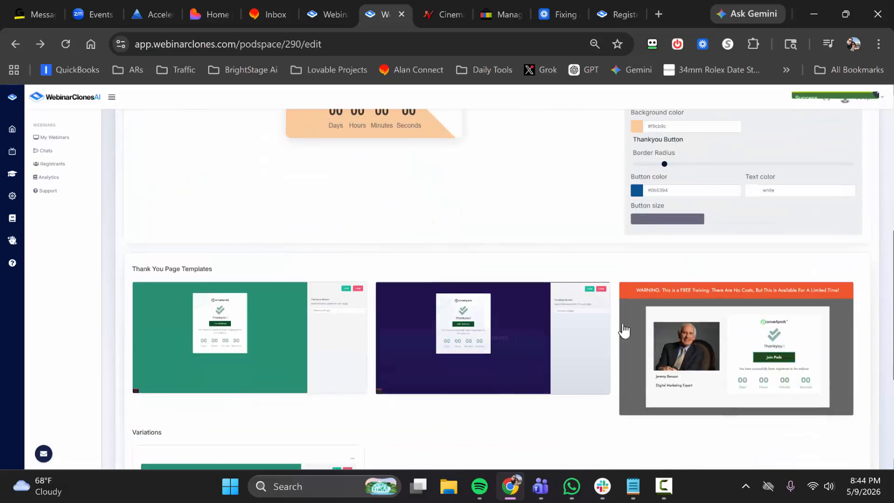
scroll(298, 305, down, 2)
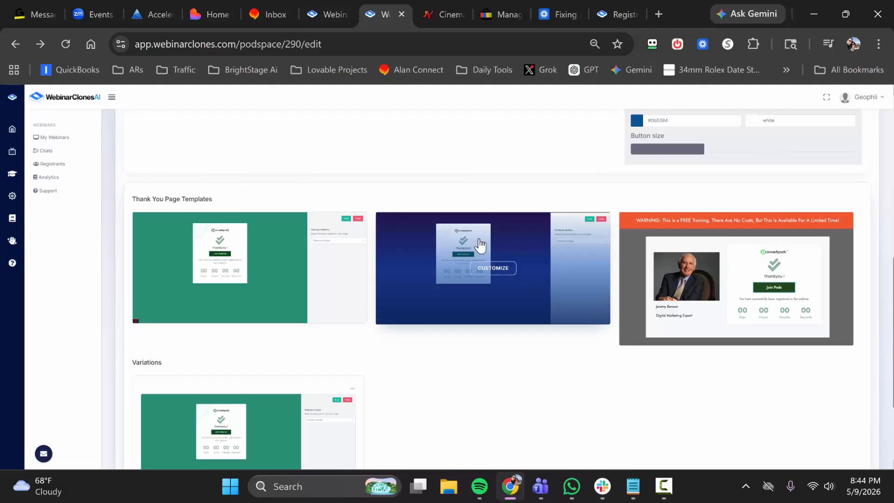
scroll(464, 254, down, 3)
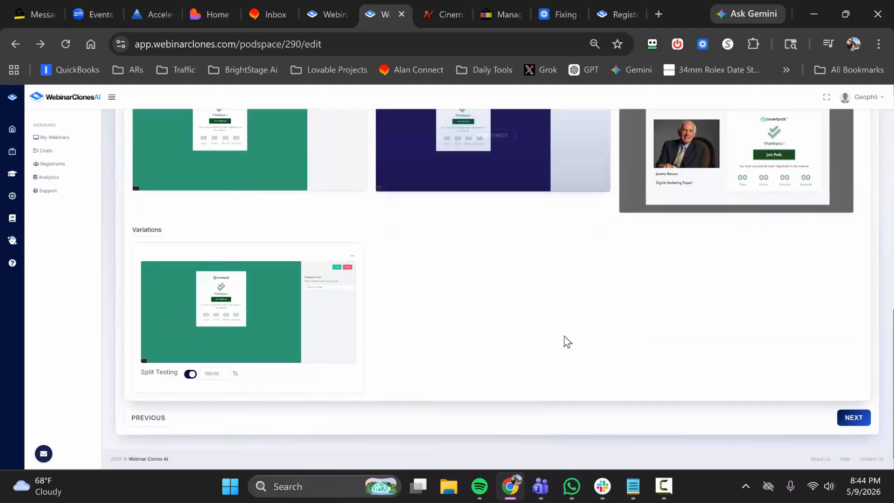
click(856, 418)
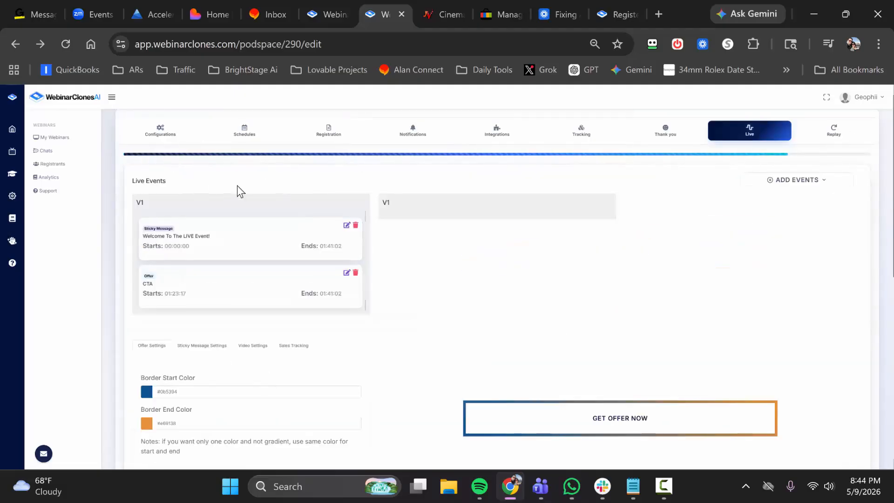
Examine the event types that can be added to the live webinar and the border color settings for sticky messages.
click(816, 182)
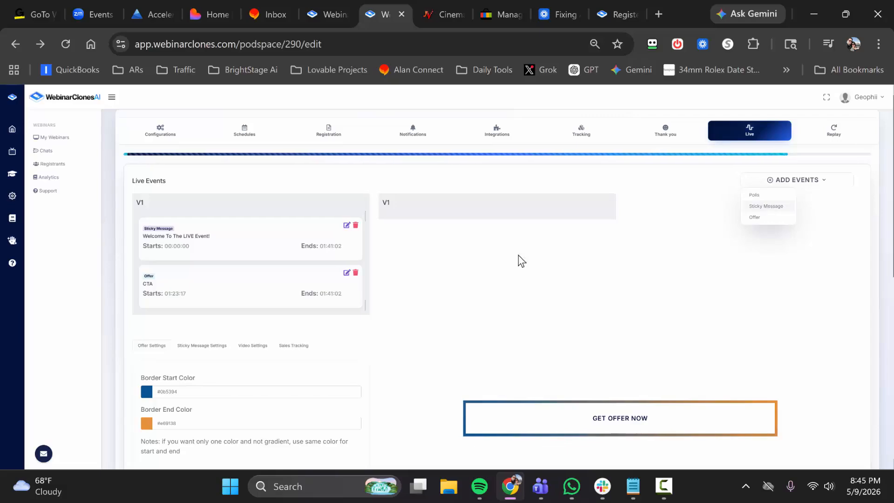
click(203, 347)
scroll(535, 340, down, 2)
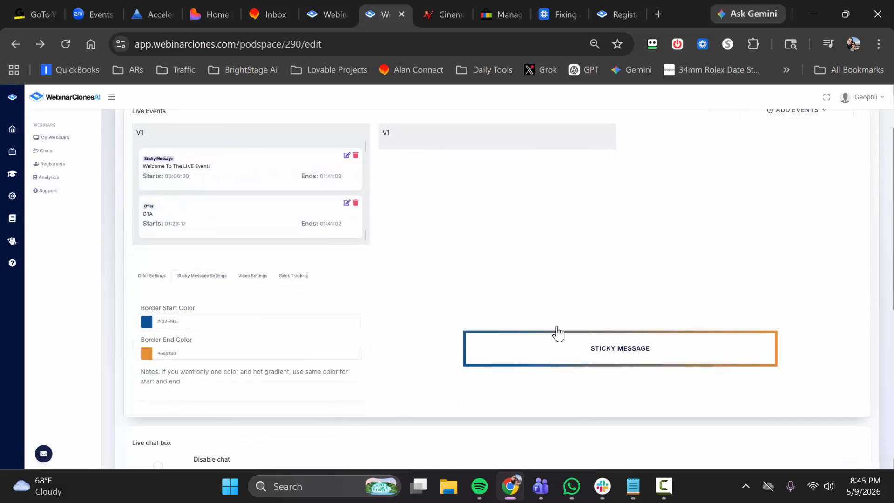
scroll(551, 303, up, 2)
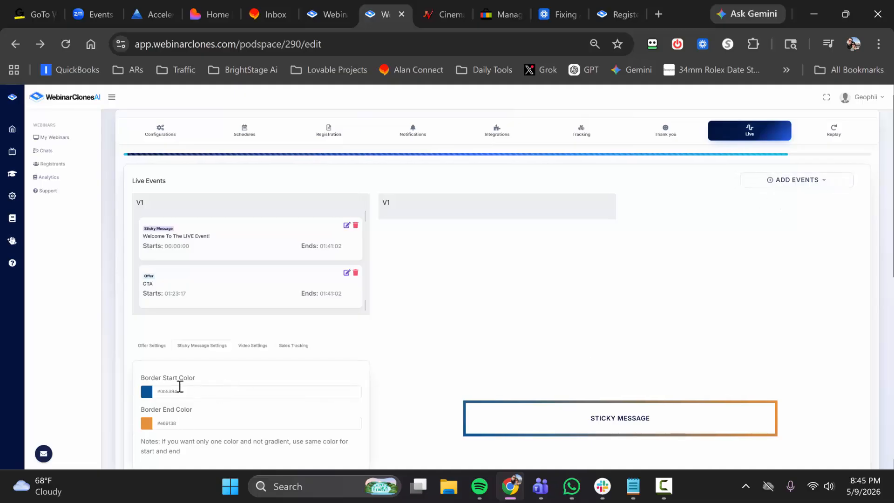
click(809, 183)
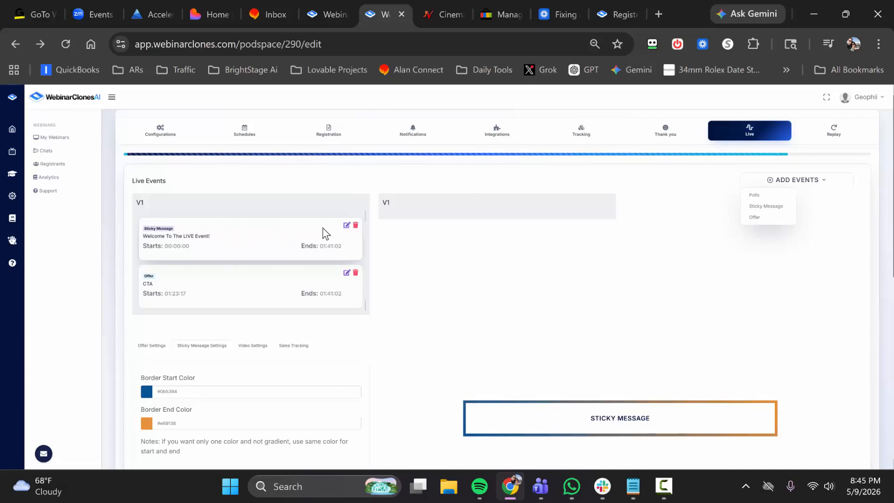
Inspect the fields of the "Welcome To The LIVE Event!" sticky message, and close it without saving.
click(347, 226)
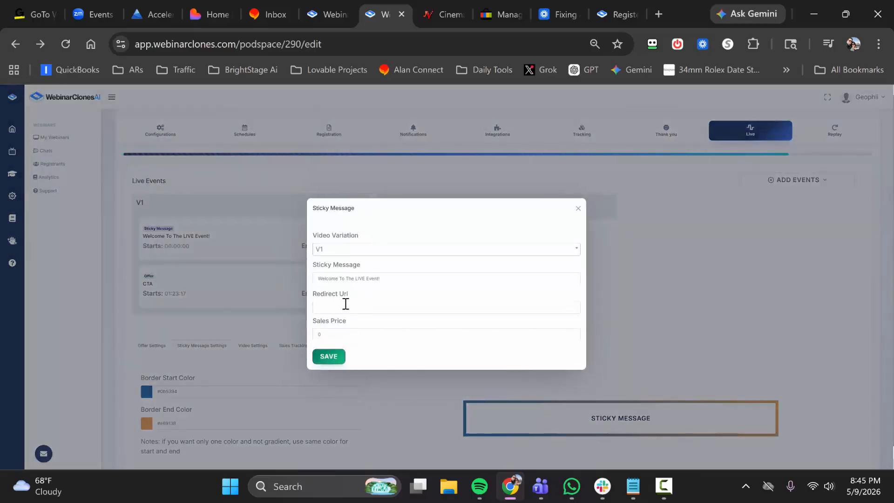
click(359, 280)
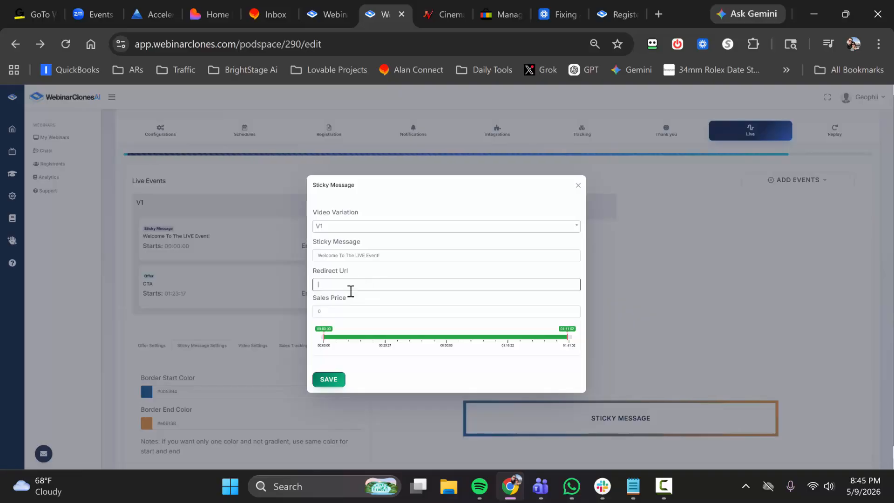
click(578, 185)
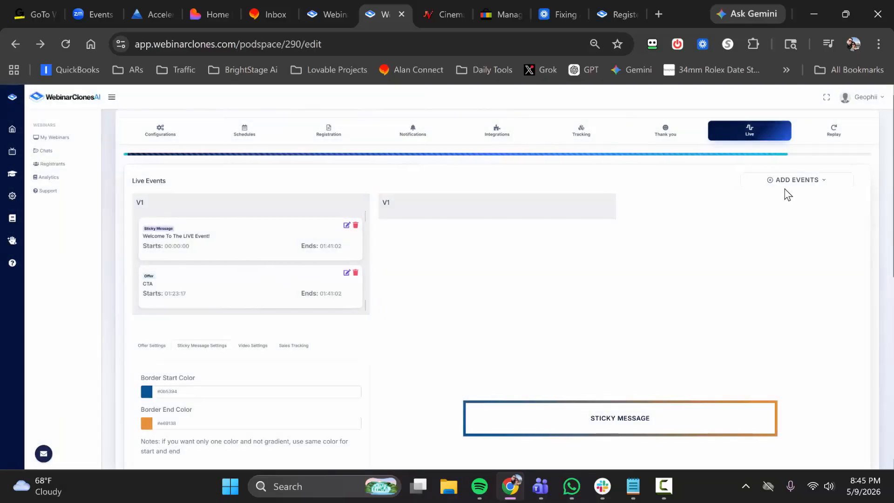
Open the CTA offer for editing, and copy the Cinemation affiliate link from the JVZoo product page.
click(347, 273)
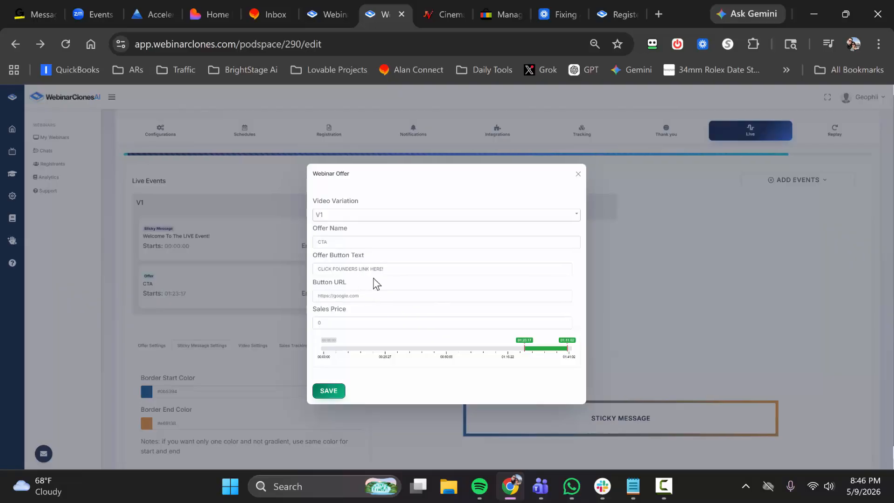
click(426, 2)
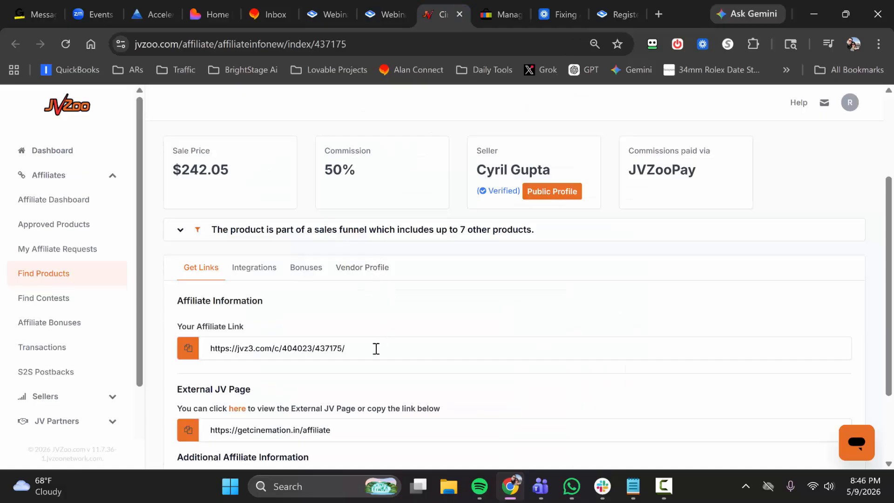
drag(368, 351, 185, 348)
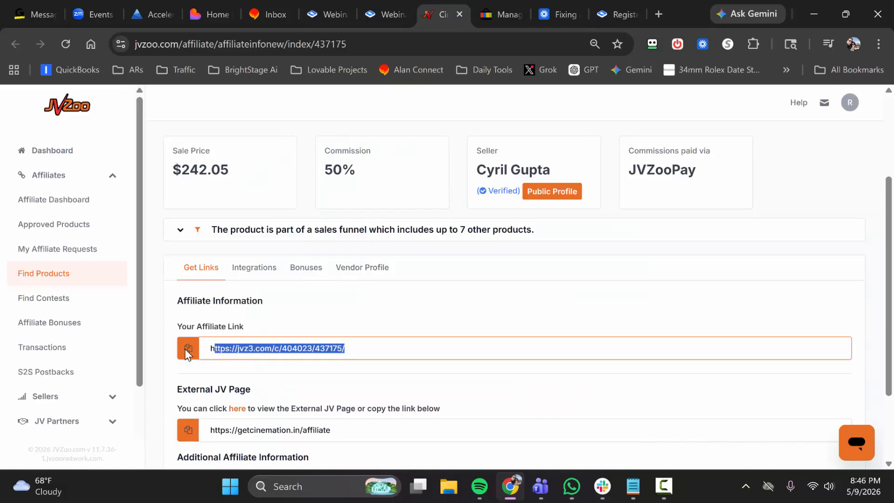
click(187, 348)
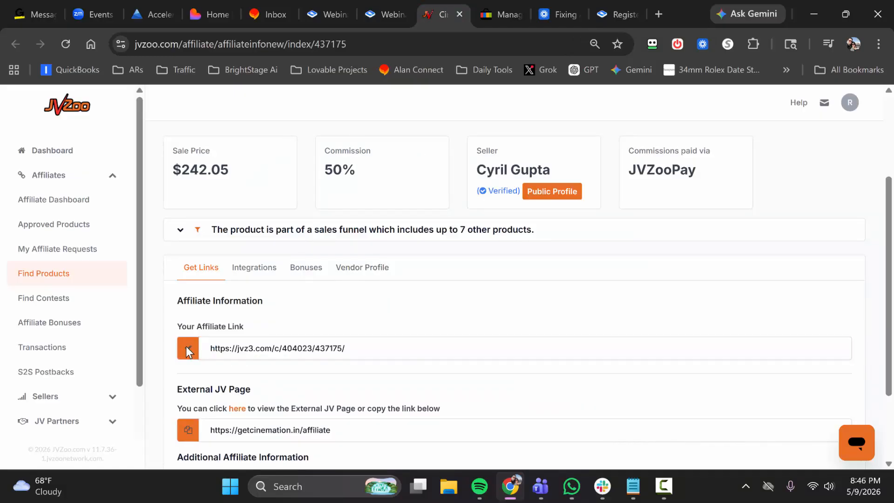
Replace the button URL of the CTA offer in WebinarClonesAI with the copied JVZoo affiliate link.
click(381, 6)
drag(366, 295, 292, 296)
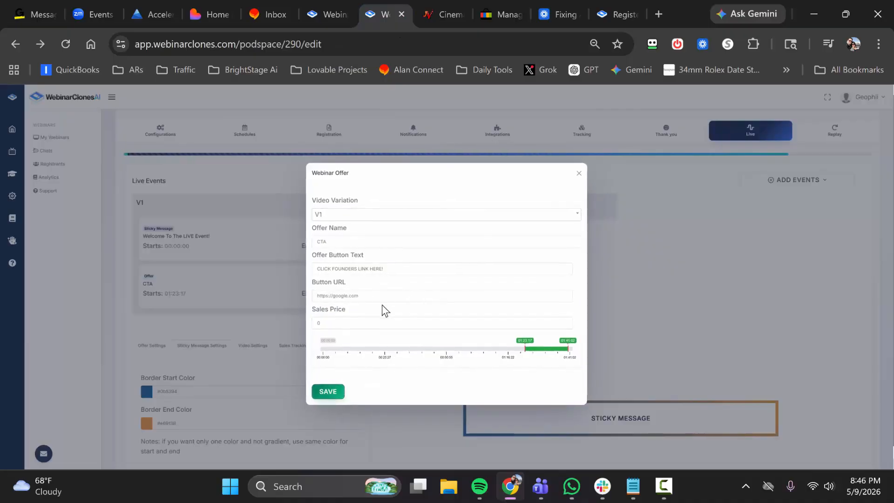
click(371, 298)
key(ctrl+a)
key(ctrl+v)
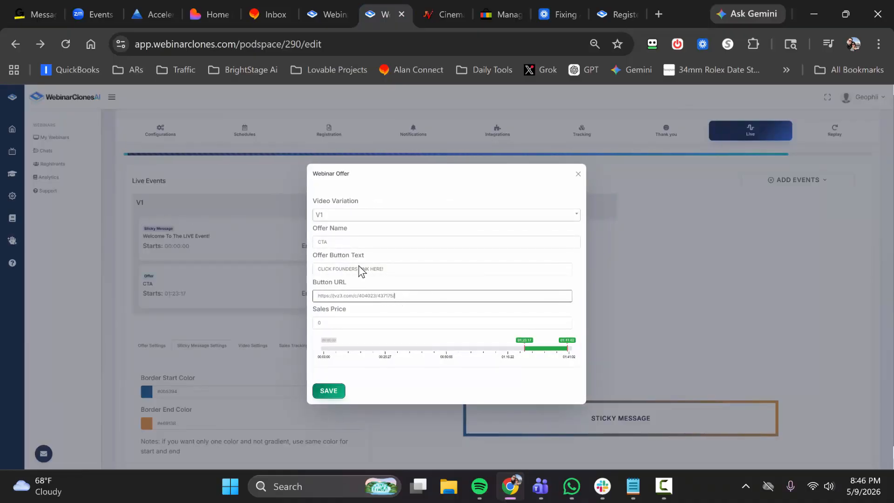
text(/)
Open the copied affiliate link in a new browser tab and look through the Cinemation sales page.
click(663, 1)
key(ctrl+v)
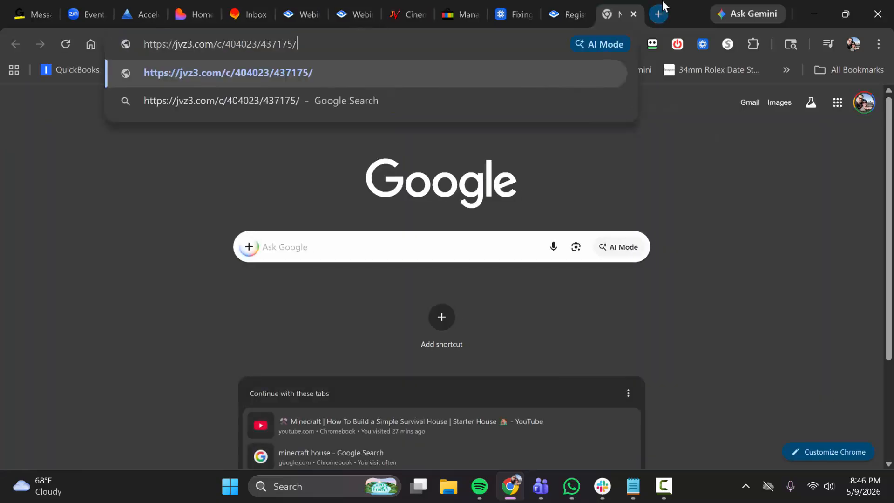
key(Return)
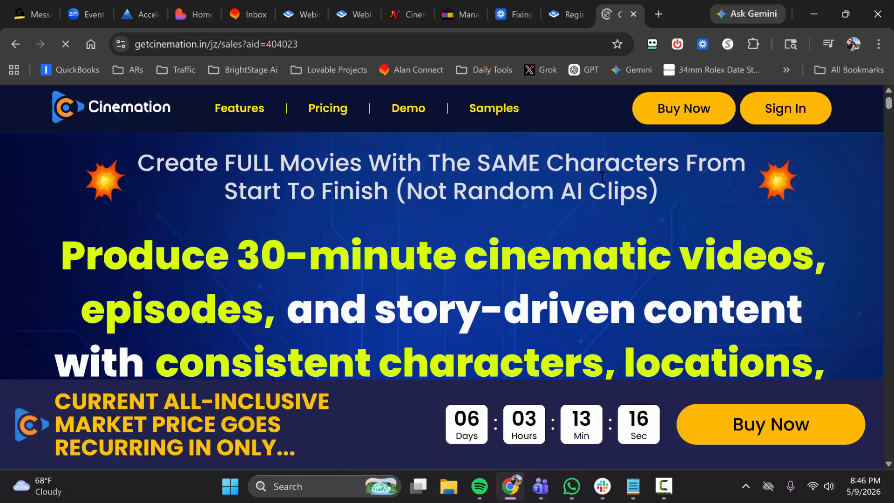
scroll(602, 178, down, 10)
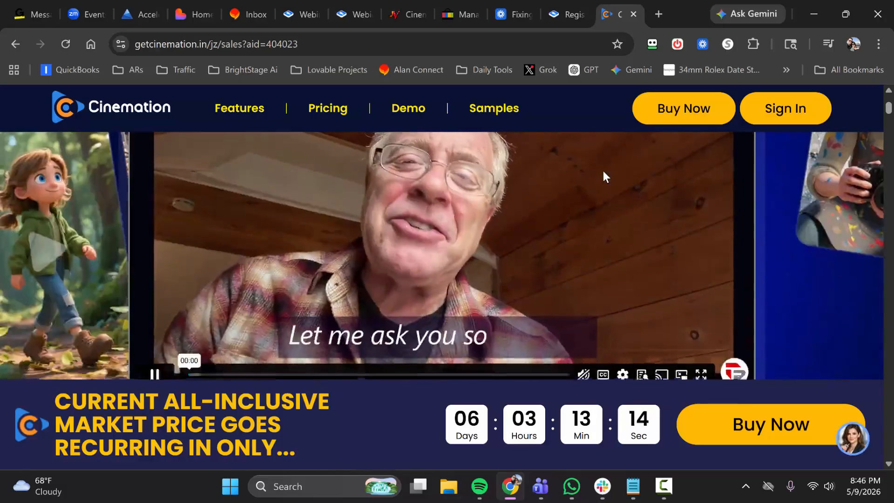
scroll(604, 174, down, 15)
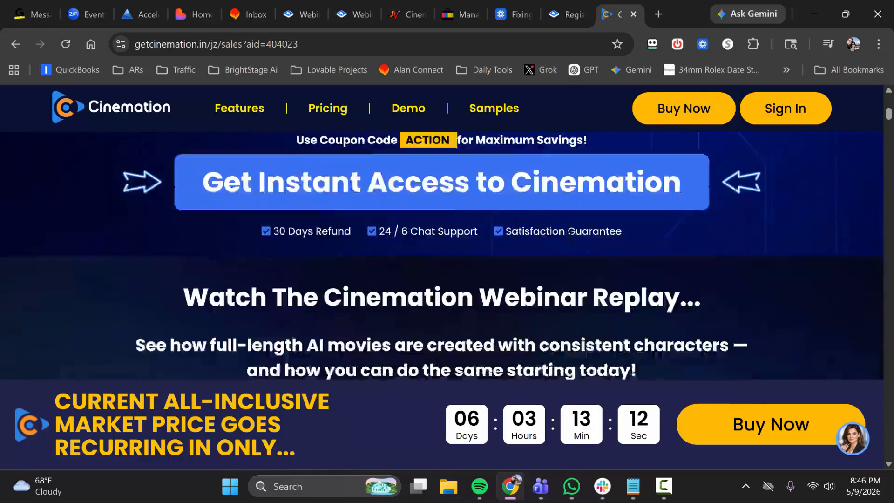
scroll(406, 246, down, 7)
scroll(413, 236, up, 8)
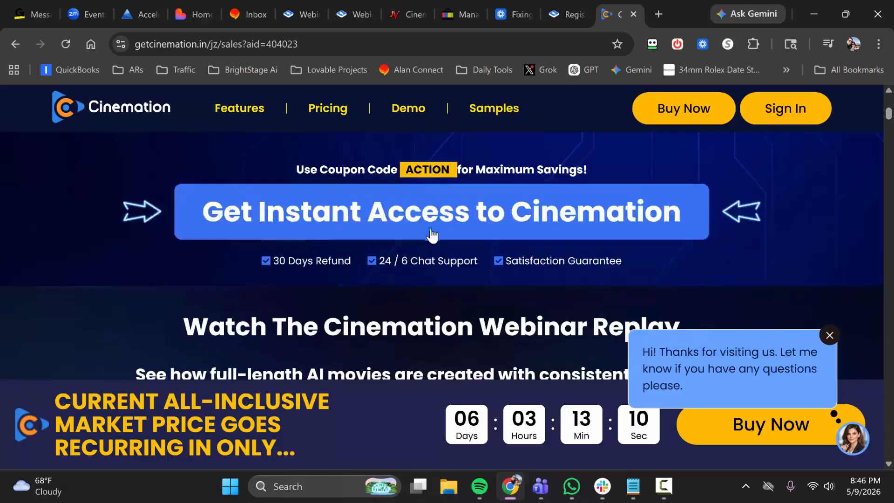
scroll(432, 235, up, 10)
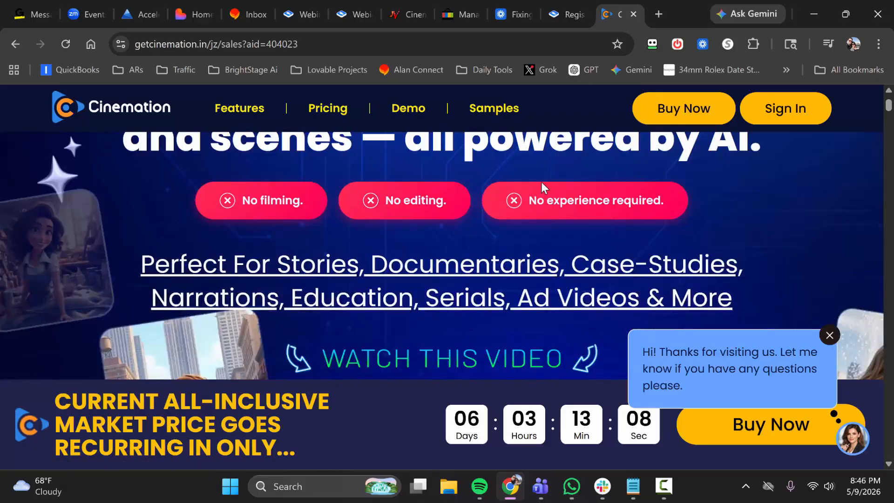
scroll(543, 188, up, 6)
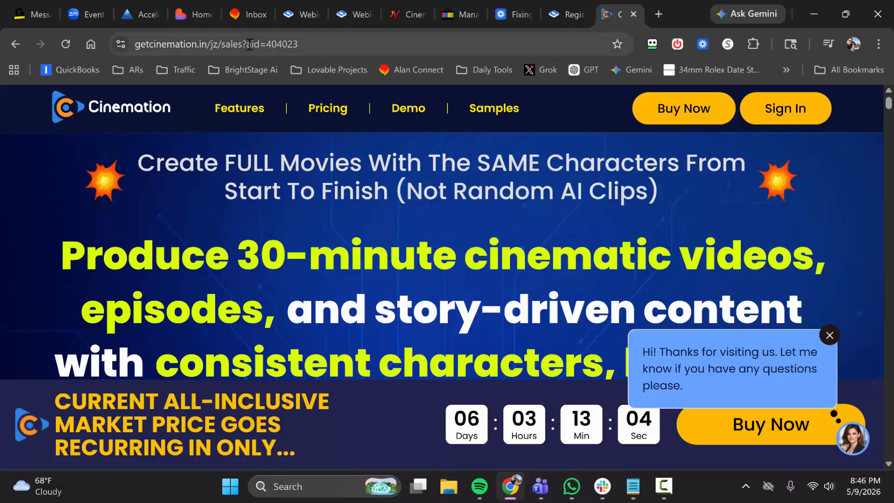
Copy the affiliate ID parameter, including its question mark, from the end of the sales page address.
drag(242, 43, 310, 44)
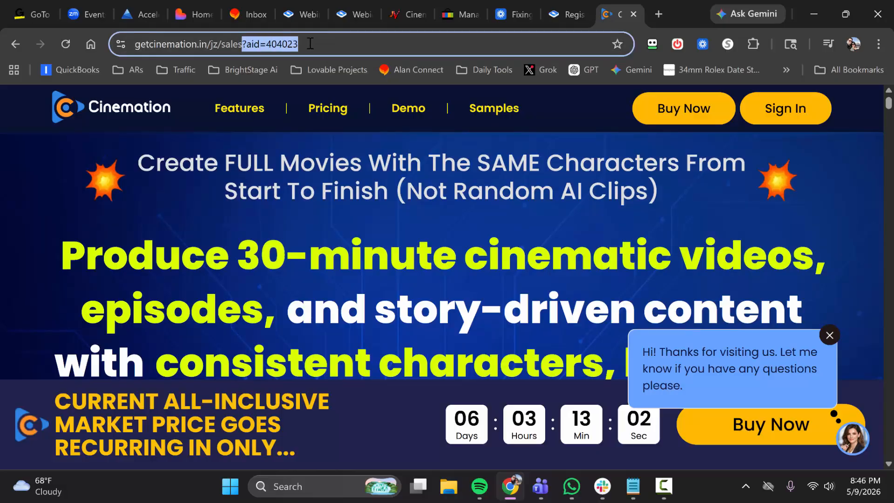
right_click(311, 42)
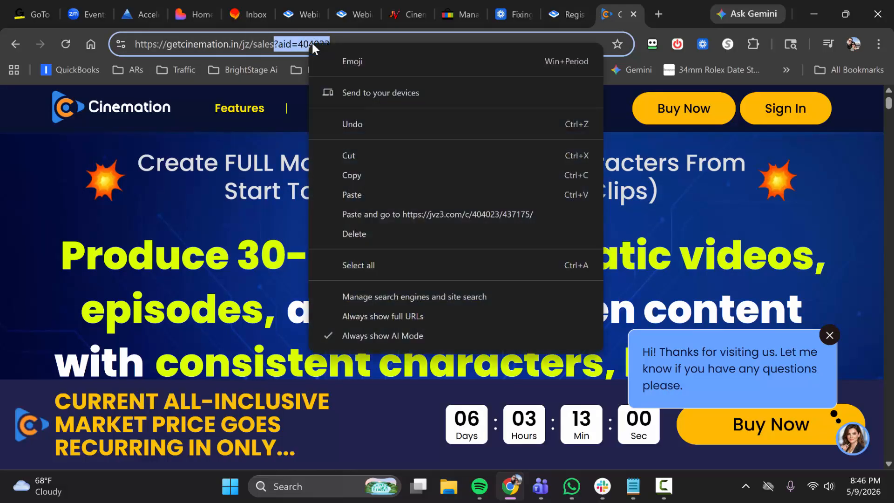
click(352, 175)
key(BackSpace)
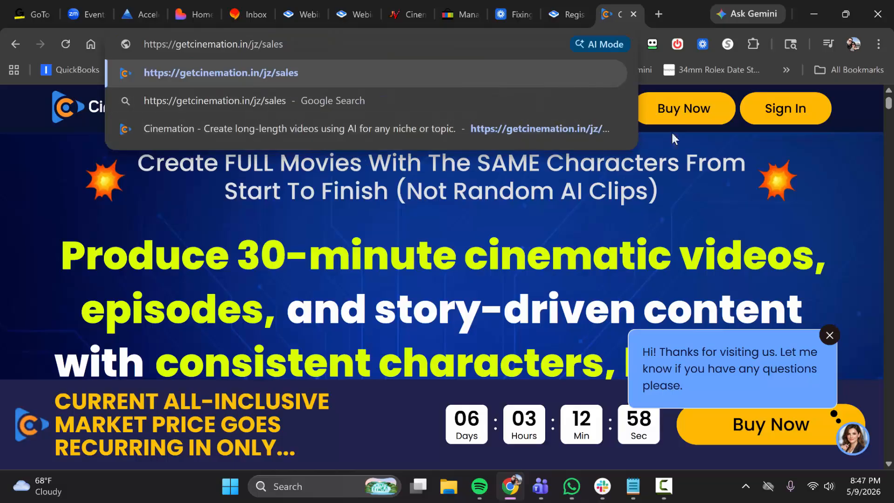
Go to the pricing section of the sales page and open the checkout for the All-Inclusive Special Deal.
click(685, 111)
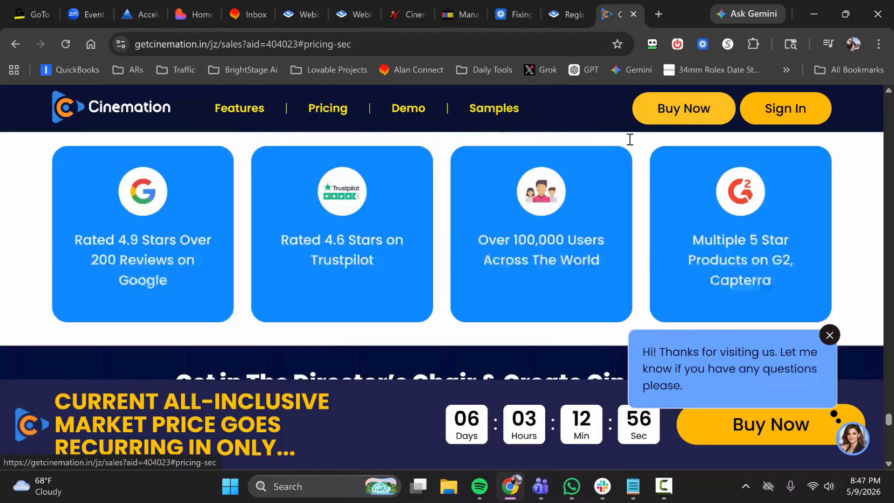
scroll(559, 204, down, 15)
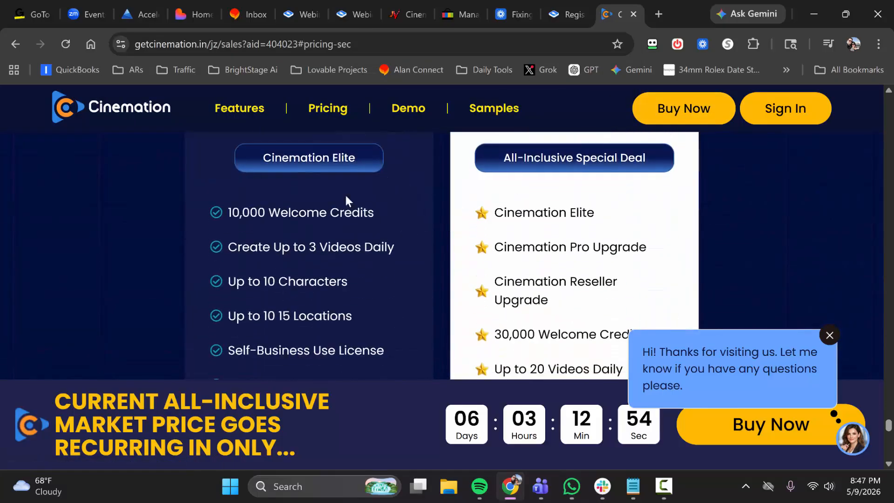
scroll(345, 196, down, 5)
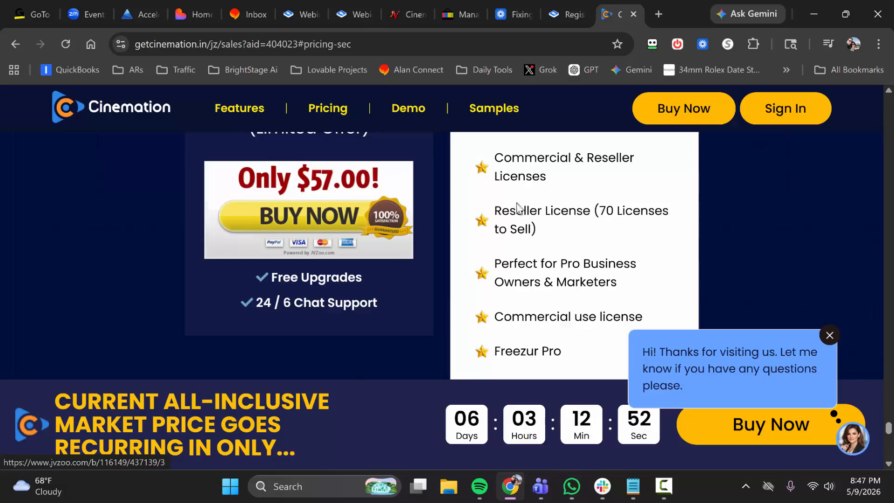
scroll(517, 206, down, 8)
scroll(549, 263, up, 1)
click(552, 265)
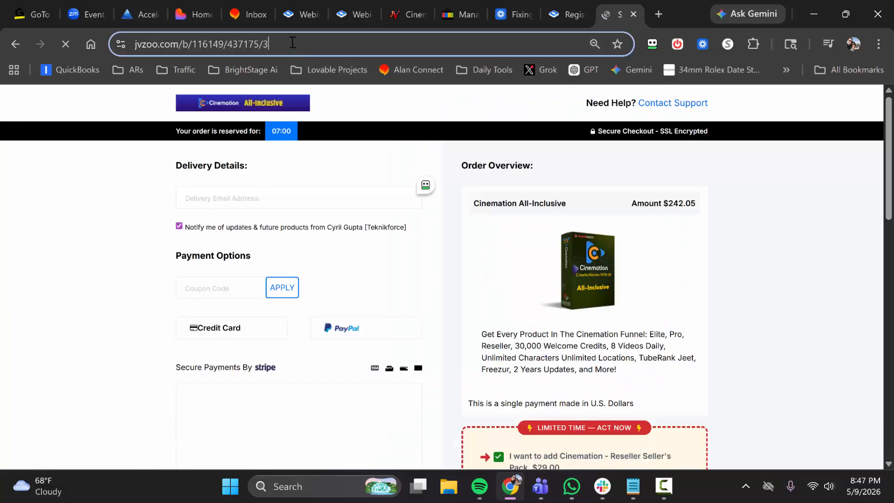
Append the copied affiliate ID parameter to the JVZoo checkout address and copy the complete link.
click(292, 42)
click(346, 44)
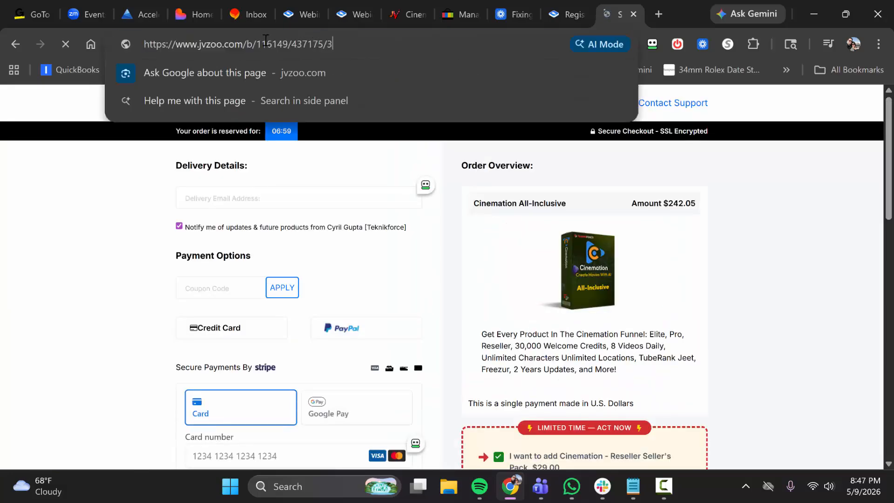
right_click(347, 43)
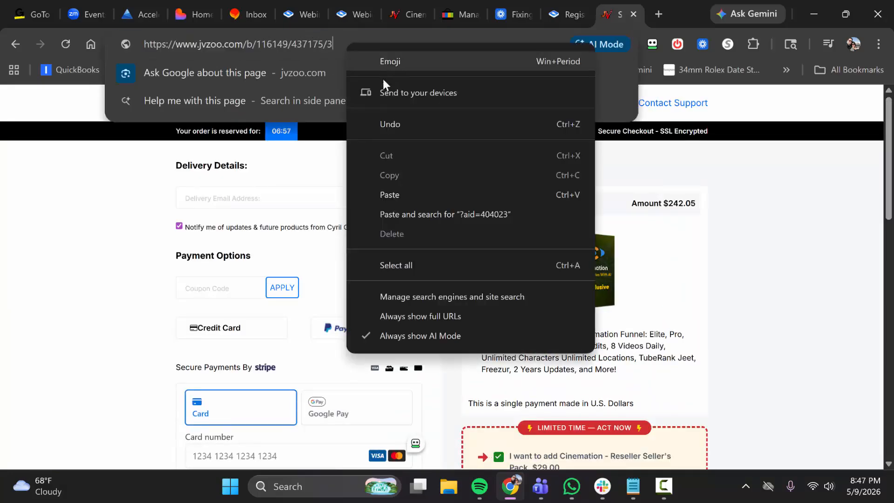
click(405, 194)
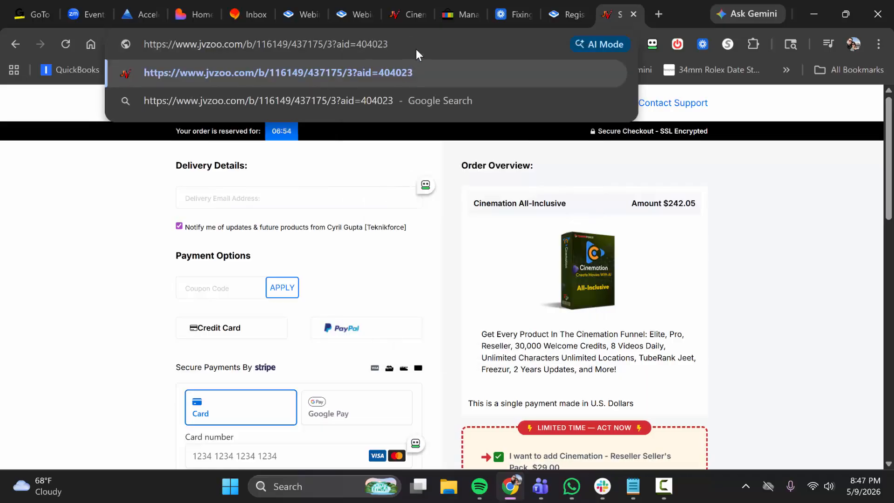
drag(417, 50, 145, 45)
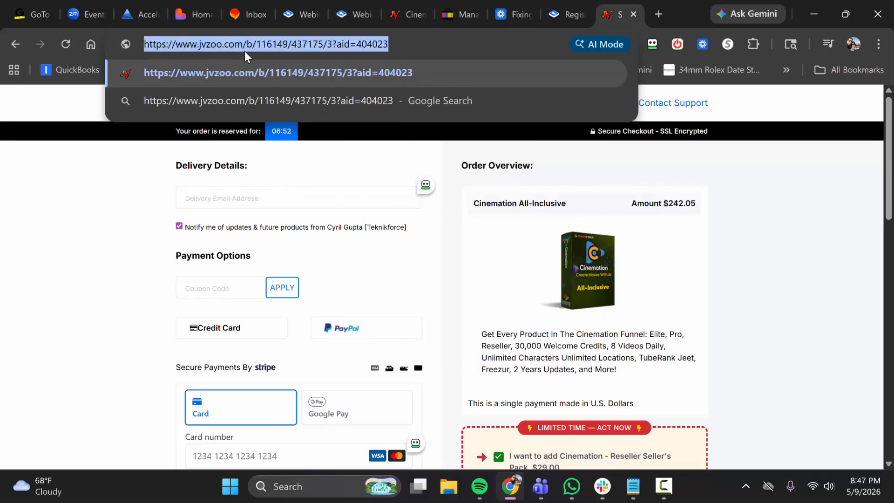
key(ctrl+x)
key(ctrl+v)
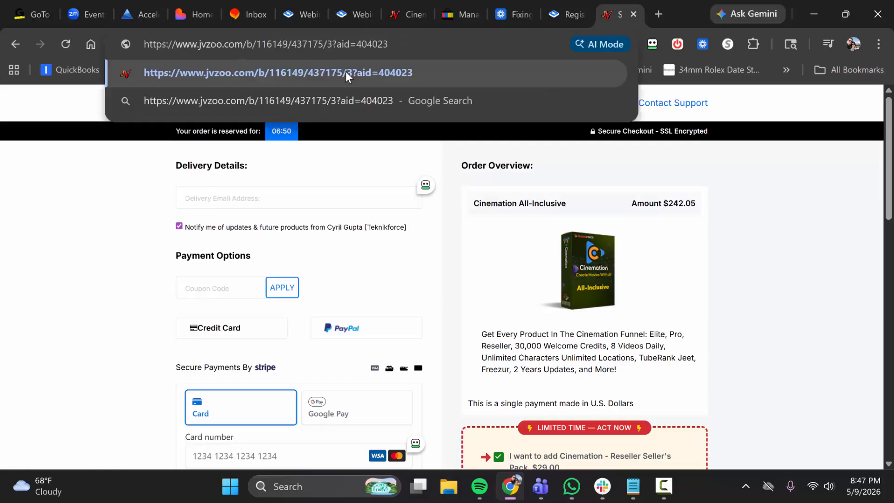
Load the checkout page with the appended affiliate ID and check the referring affiliate in the Terms of sale.
key(Return)
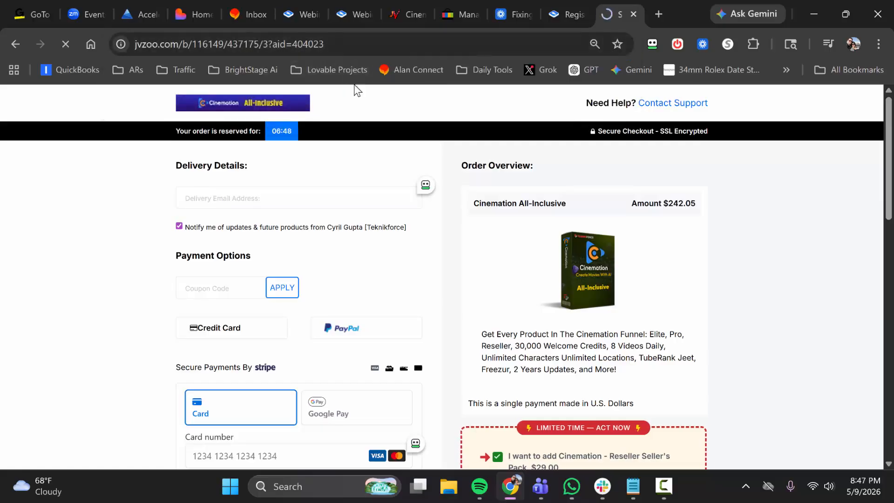
scroll(368, 183, down, 10)
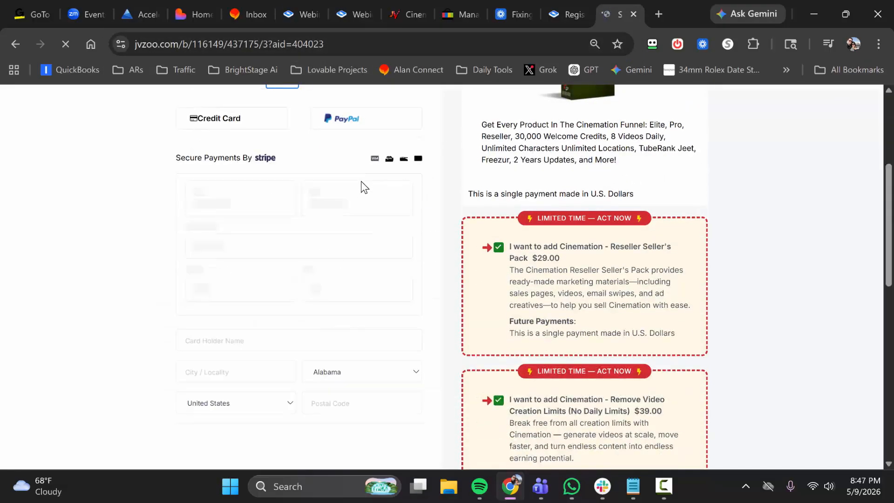
scroll(364, 187, down, 5)
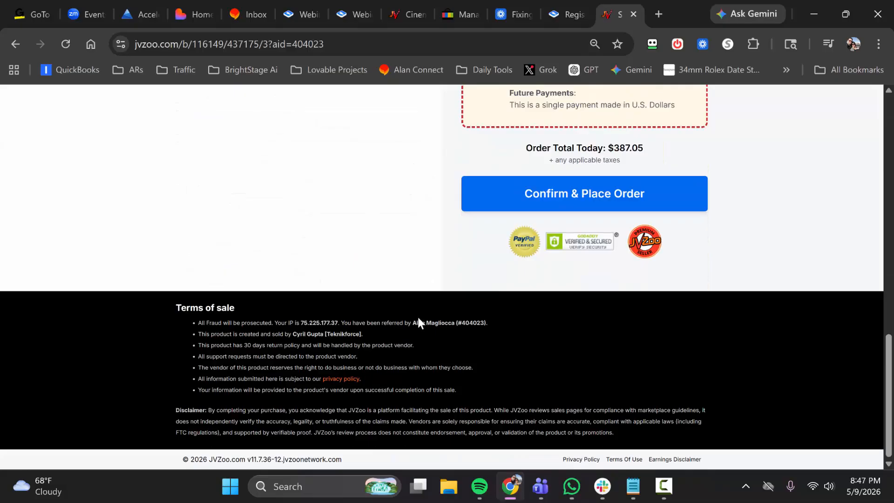
drag(421, 323, 484, 323)
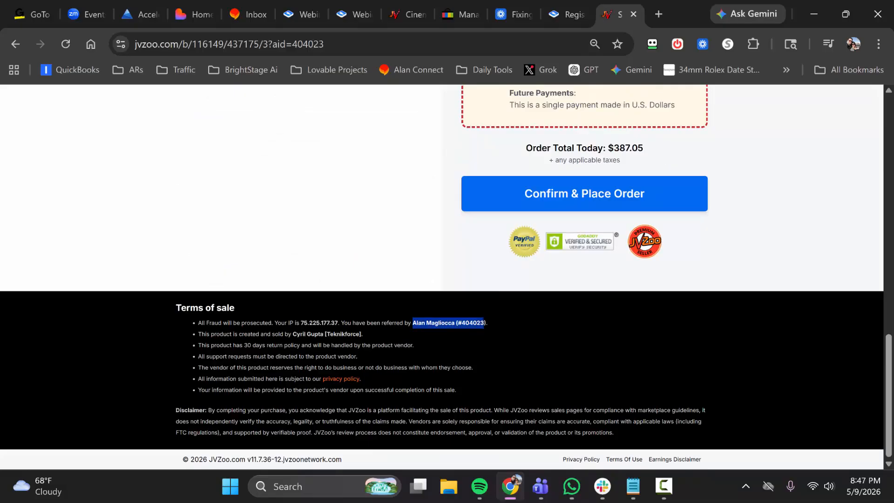
click(416, 261)
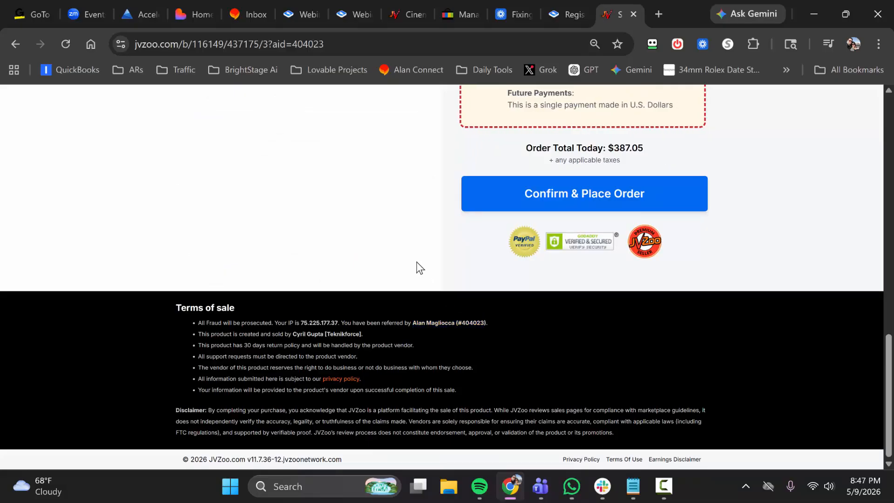
scroll(416, 261, up, 15)
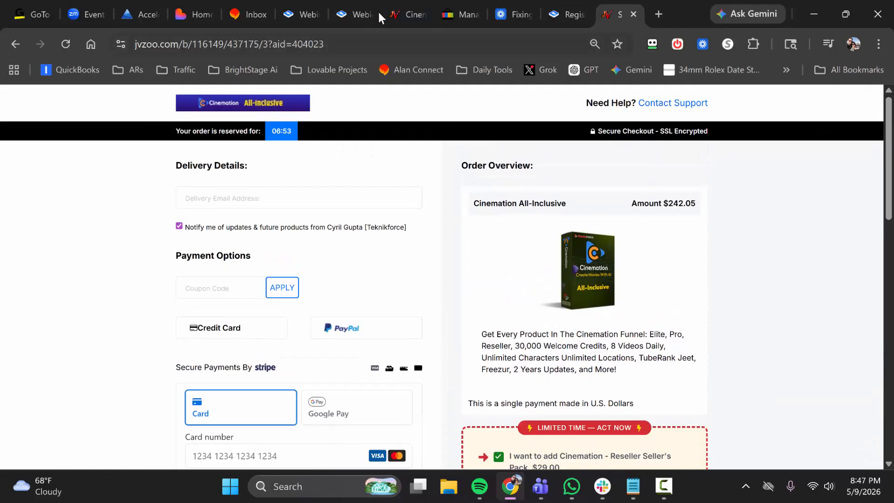
Replace the CTA offer's button URL with the copied checkout link carrying the affiliate ID, and save the offer.
click(356, 19)
drag(327, 297, 313, 307)
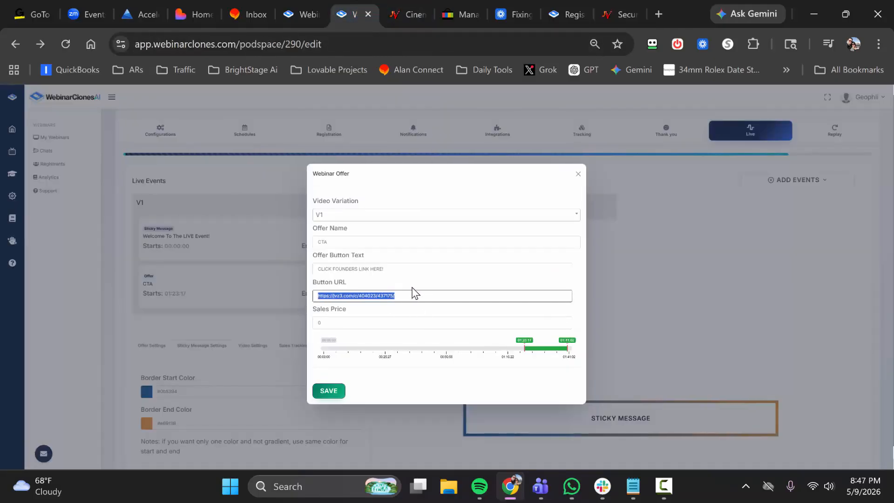
key(ctrl+v)
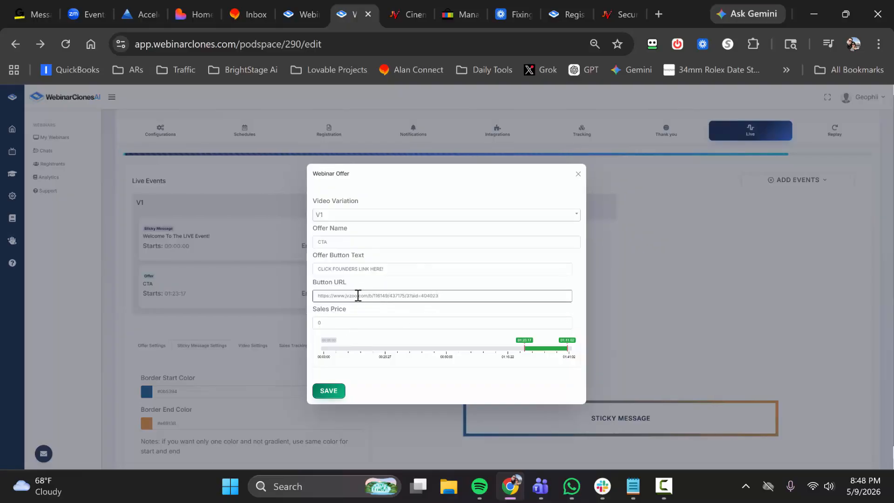
click(332, 393)
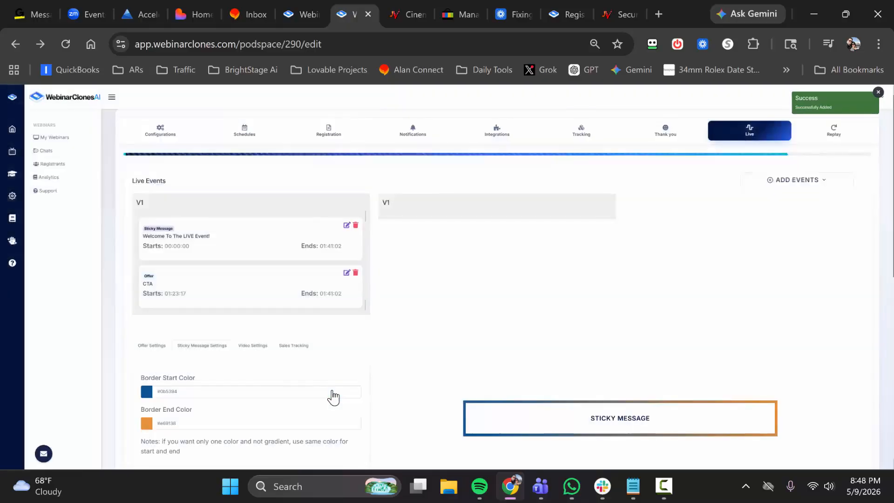
Set the sticky message border gradient to start in blue #2986cc and end in yellow #ffd966.
scroll(302, 341, down, 2)
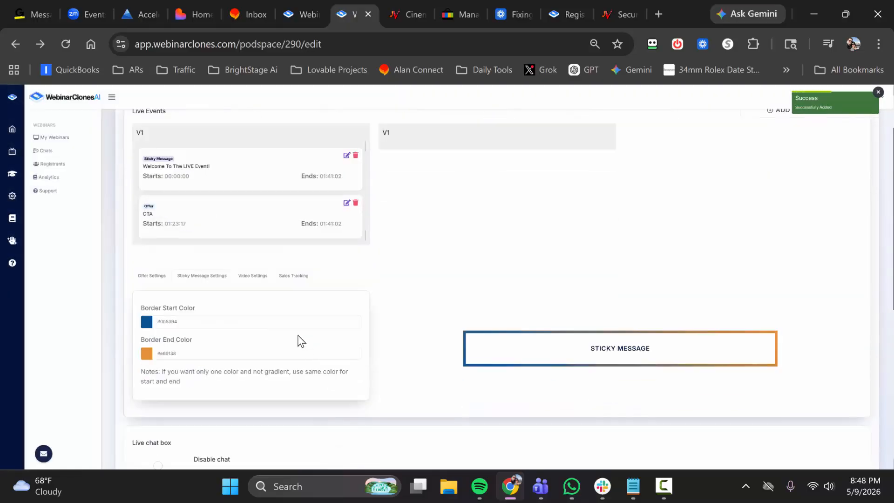
click(250, 319)
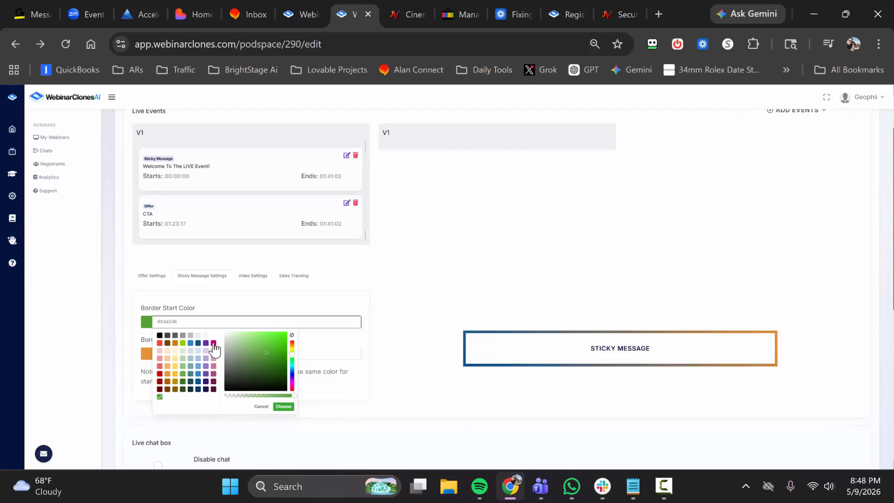
click(191, 343)
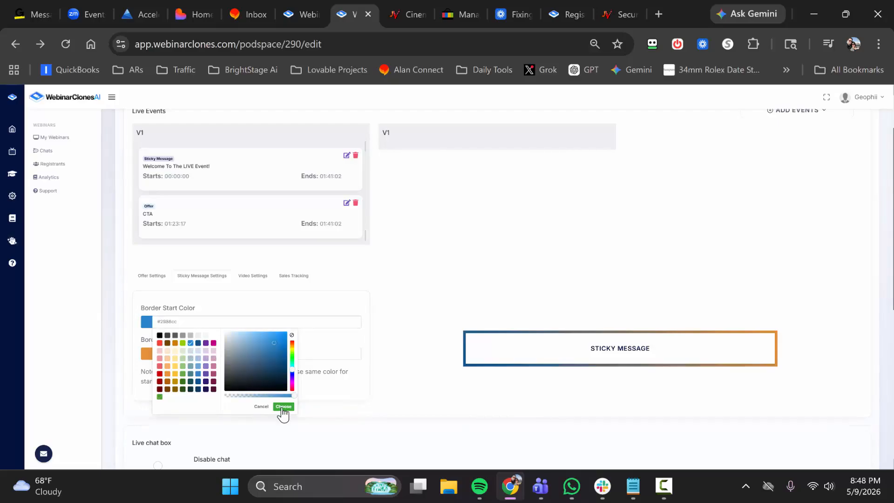
click(281, 406)
click(198, 355)
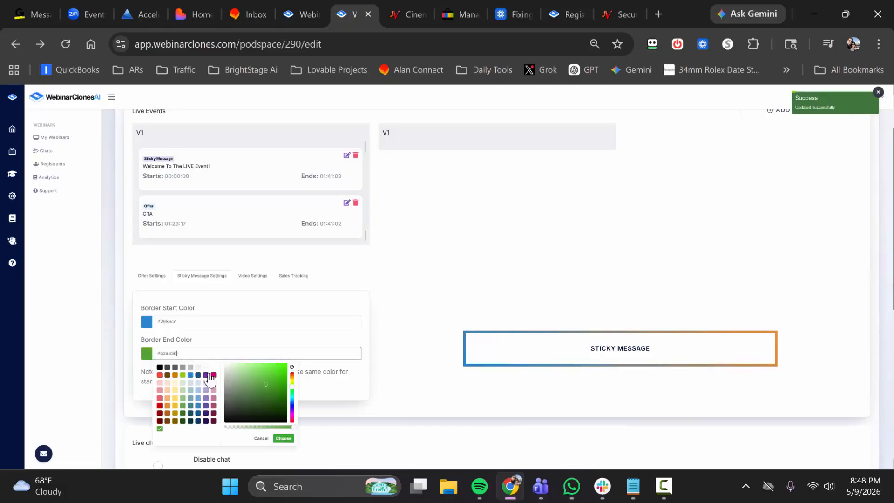
click(175, 397)
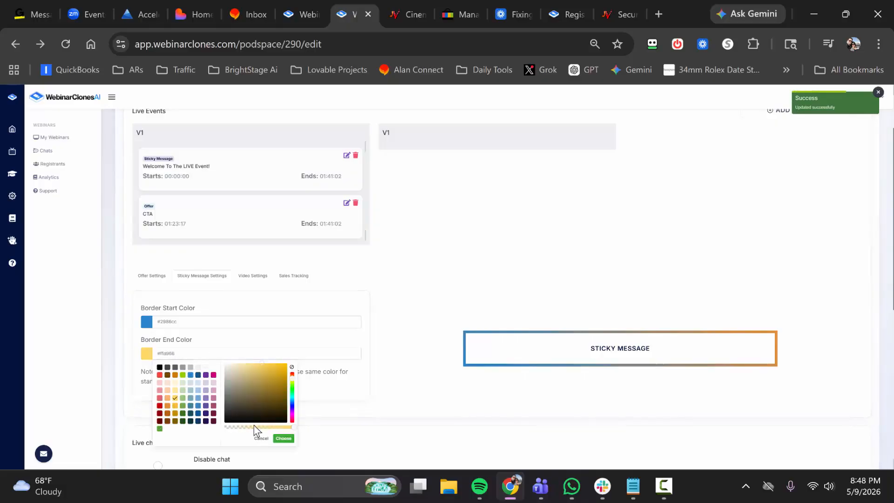
click(283, 439)
Change the sticky message border gradient to purple #6a329f at the start and magenta #c90076 at the end.
scroll(342, 339, down, 1)
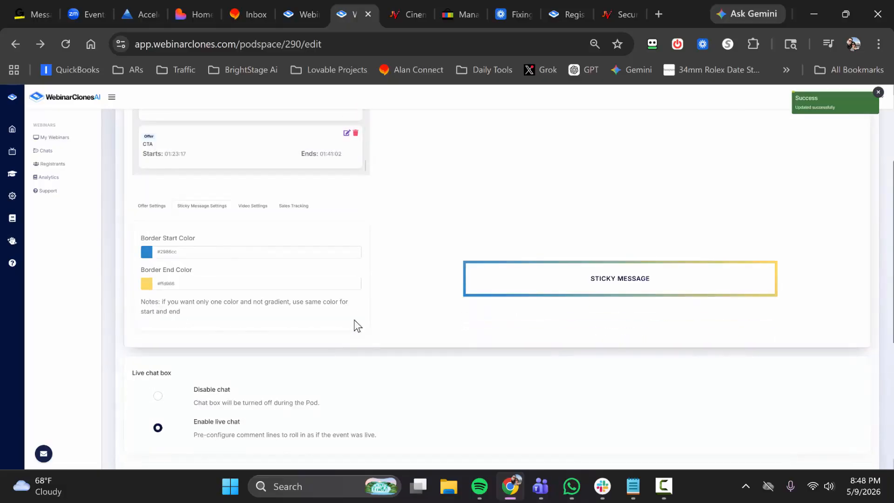
click(228, 284)
click(214, 305)
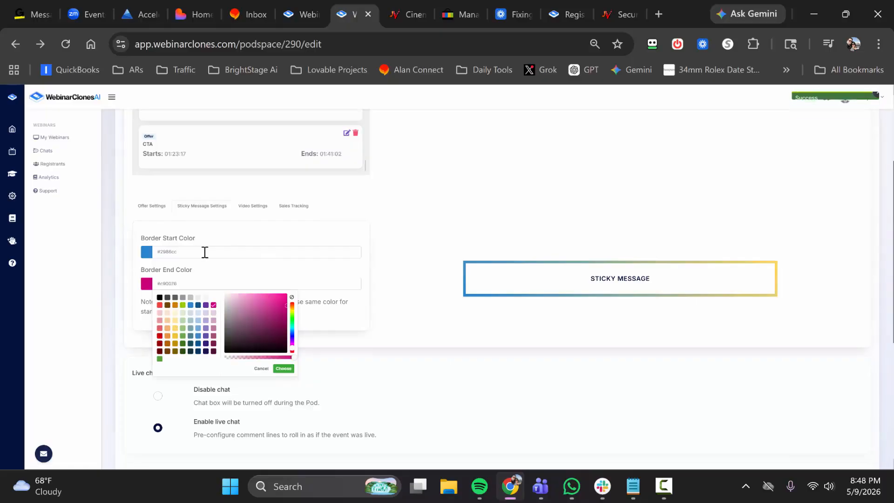
click(205, 252)
click(206, 273)
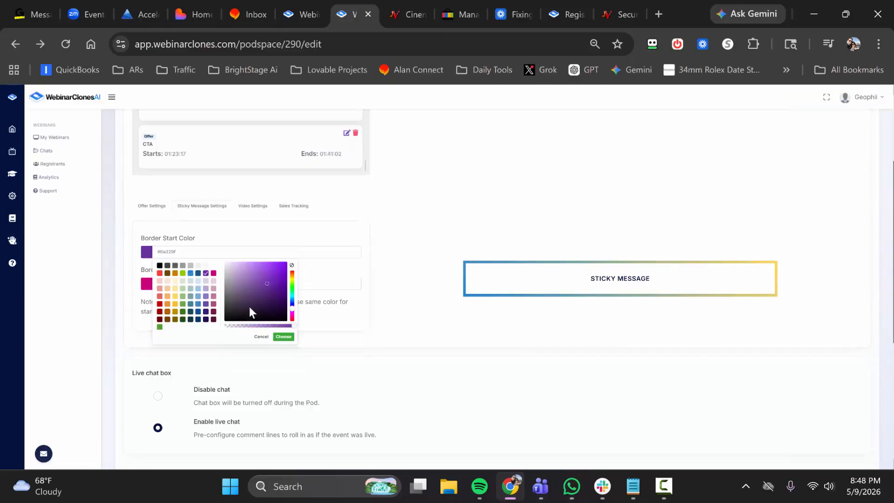
click(282, 335)
click(300, 283)
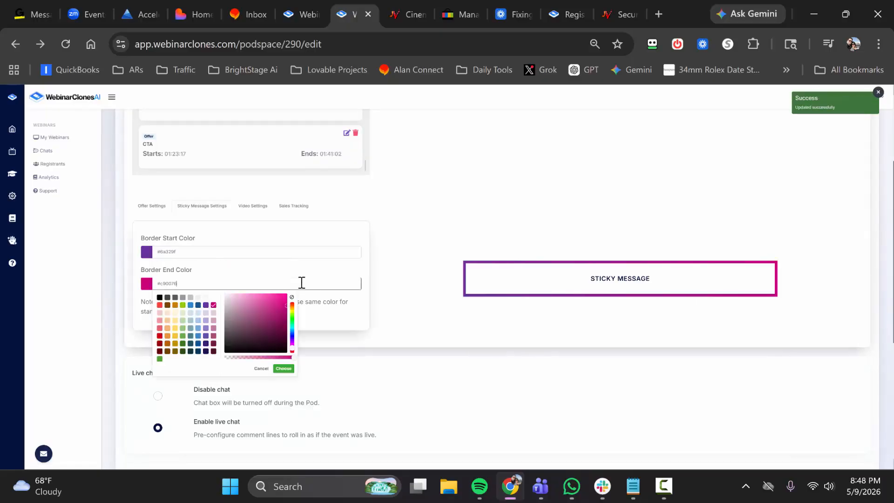
click(428, 321)
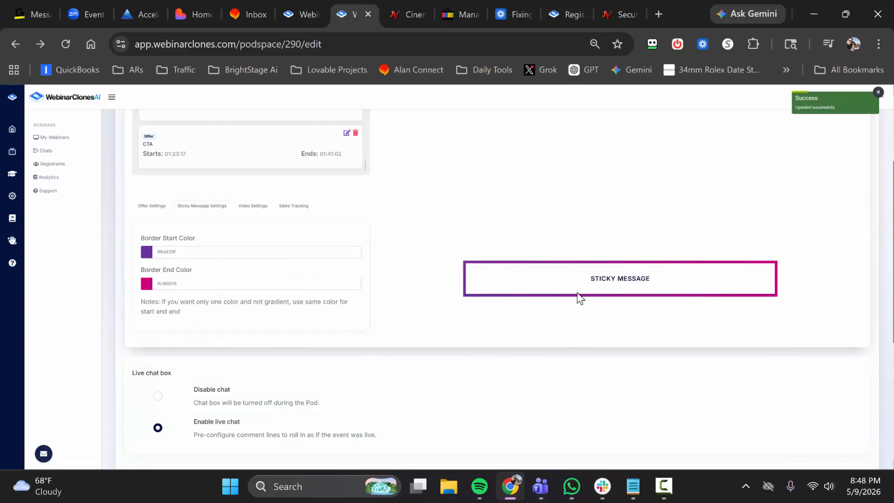
Set the sticky message border's start color to blue #2986cc and its end color to orange #e69138.
click(228, 251)
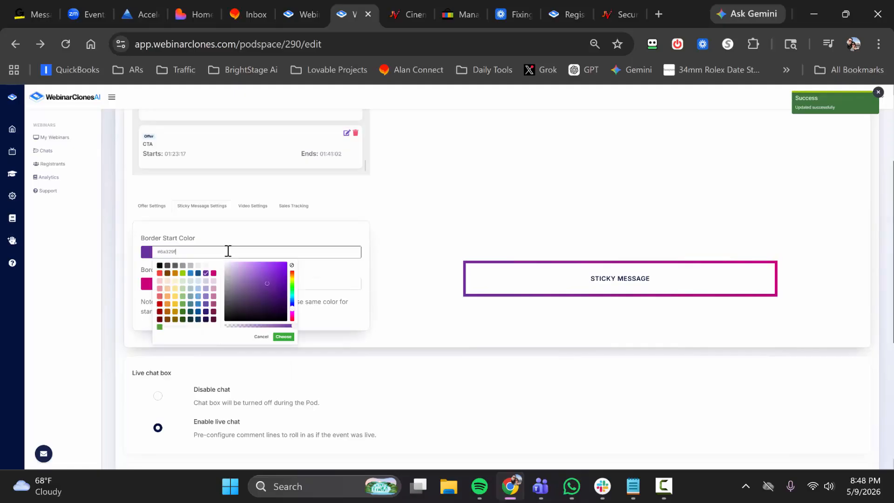
click(191, 273)
click(282, 336)
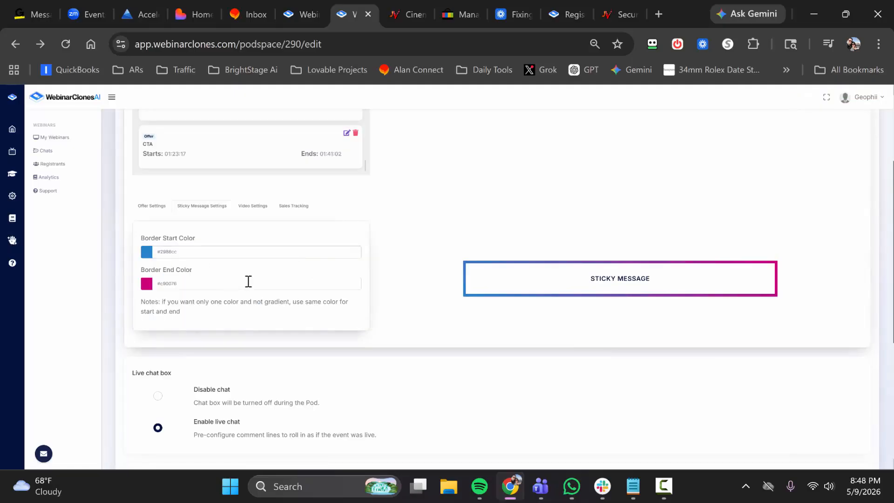
click(247, 282)
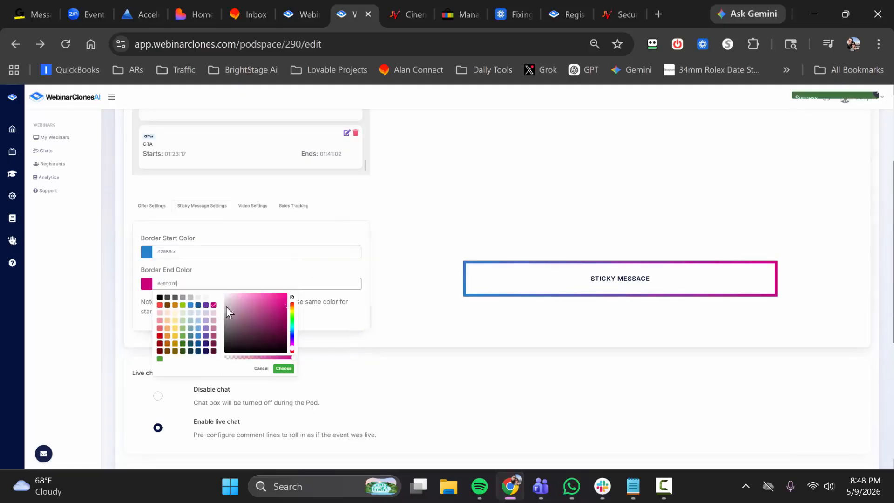
click(168, 335)
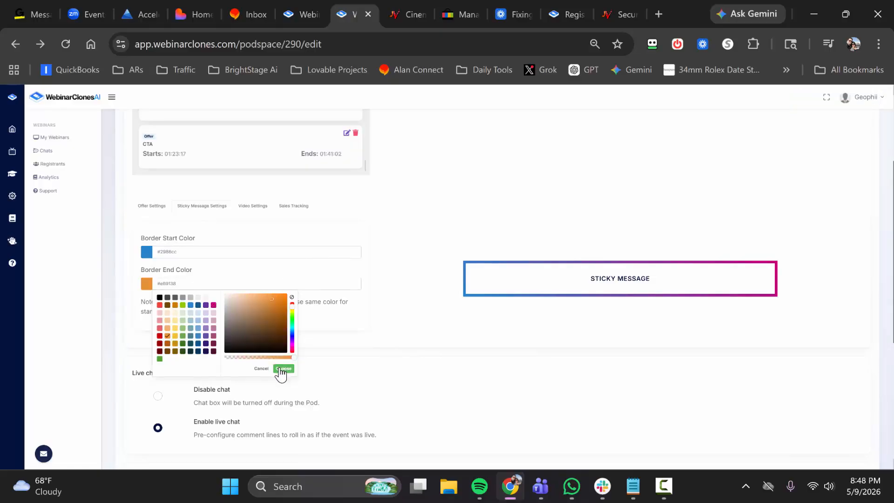
click(281, 369)
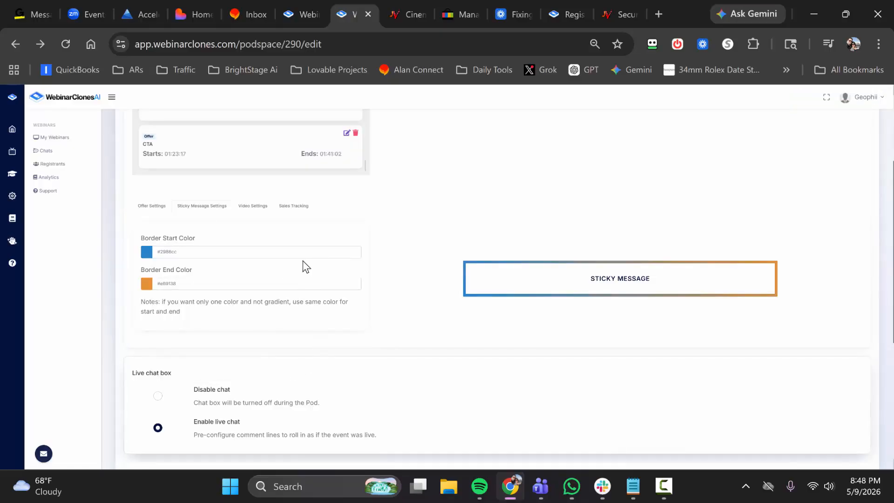
Compare the border colors and previews of the live offer and the sticky message.
click(153, 206)
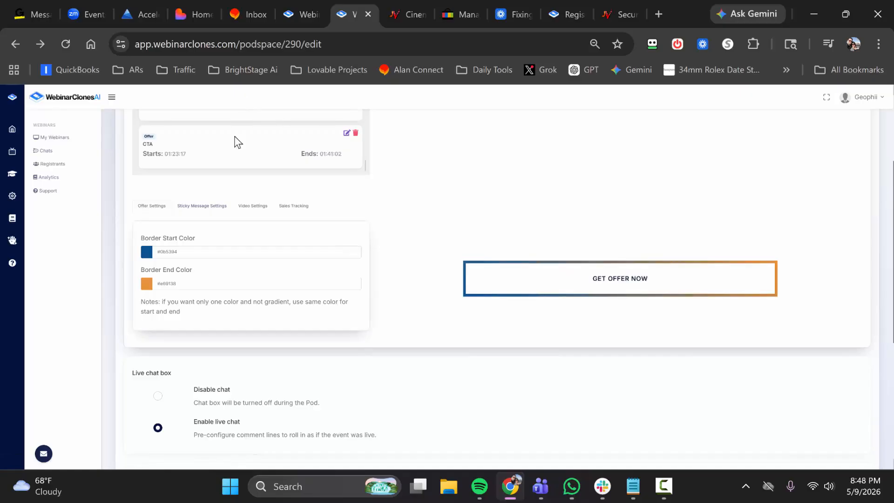
scroll(235, 153, up, 3)
scroll(273, 271, down, 2)
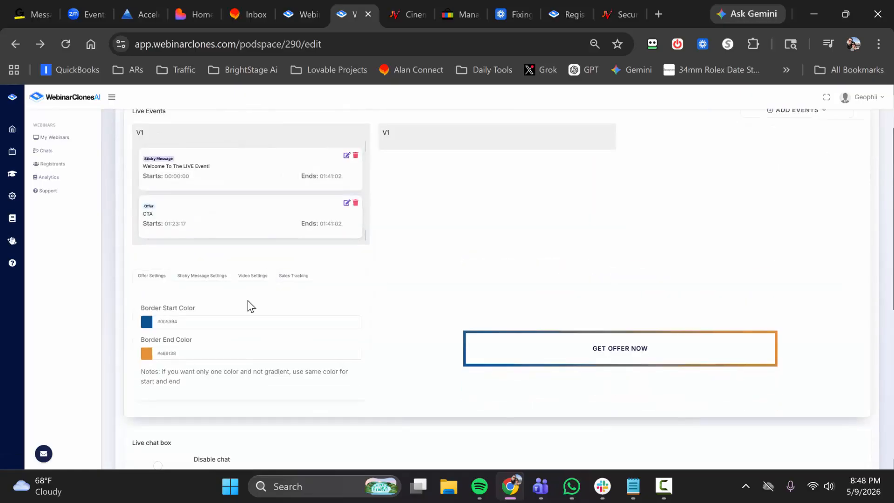
click(205, 276)
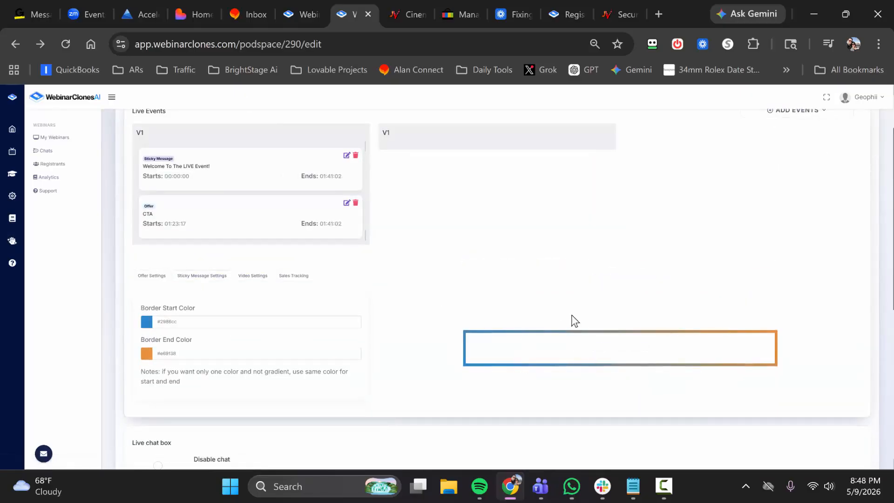
click(154, 277)
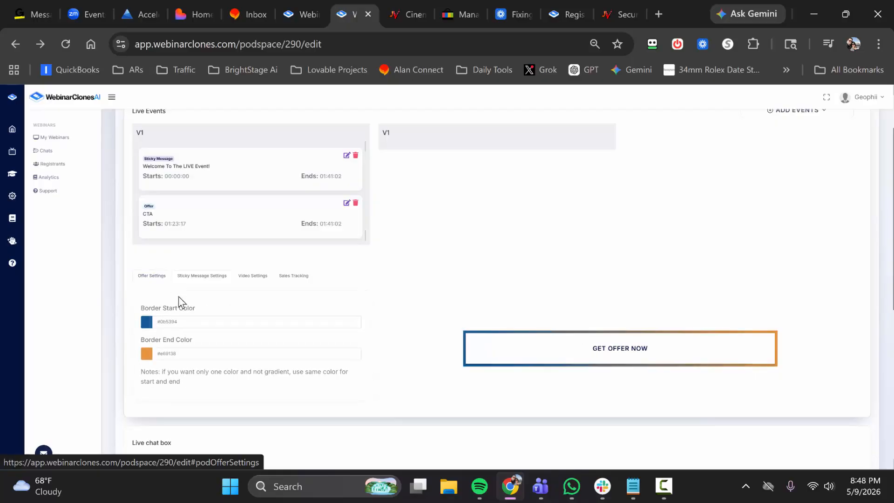
click(179, 322)
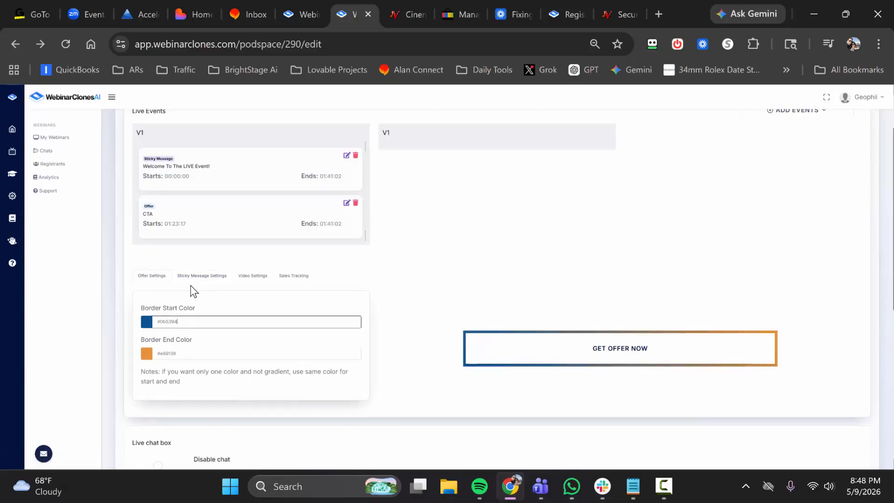
click(205, 276)
Open the video settings and preview the webinar recording at about 28:21.
click(259, 278)
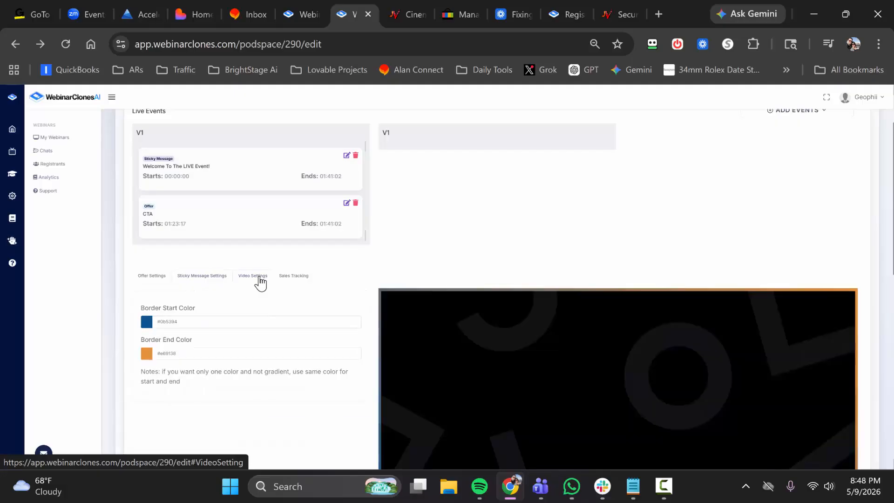
scroll(406, 223, down, 3)
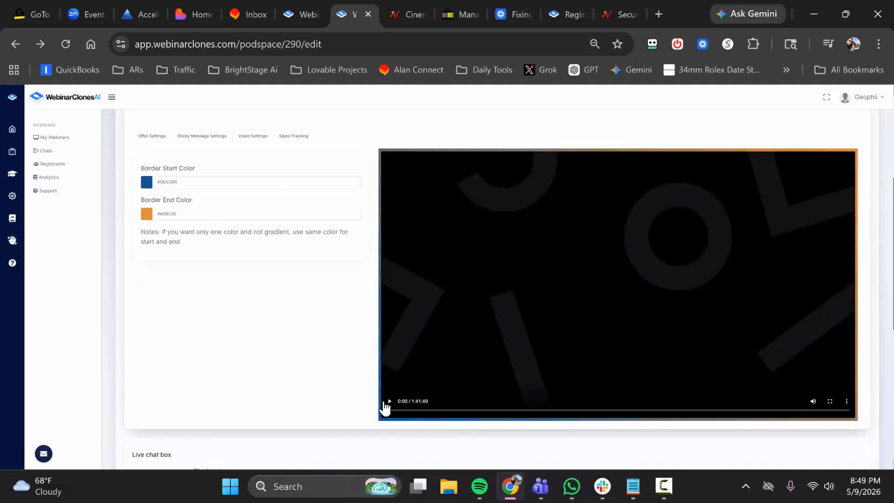
click(386, 403)
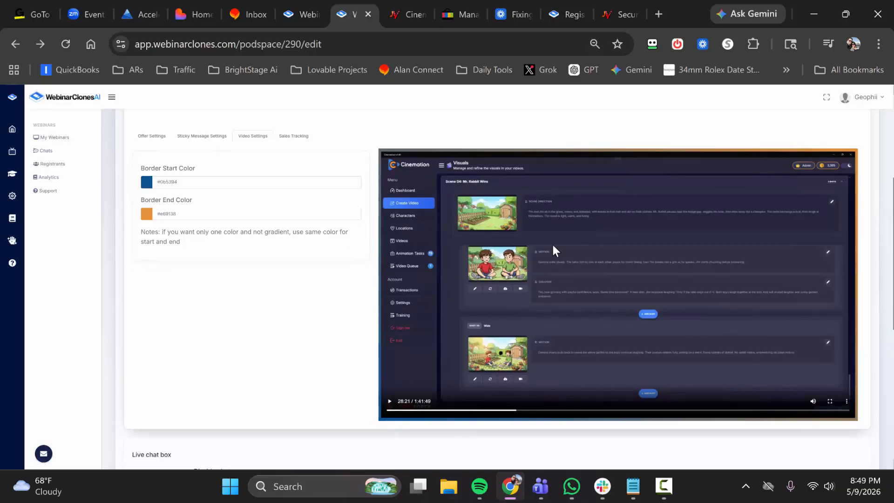
Try purple #6a329f and orange #e69138 as the video border's start color.
scroll(442, 160, up, 2)
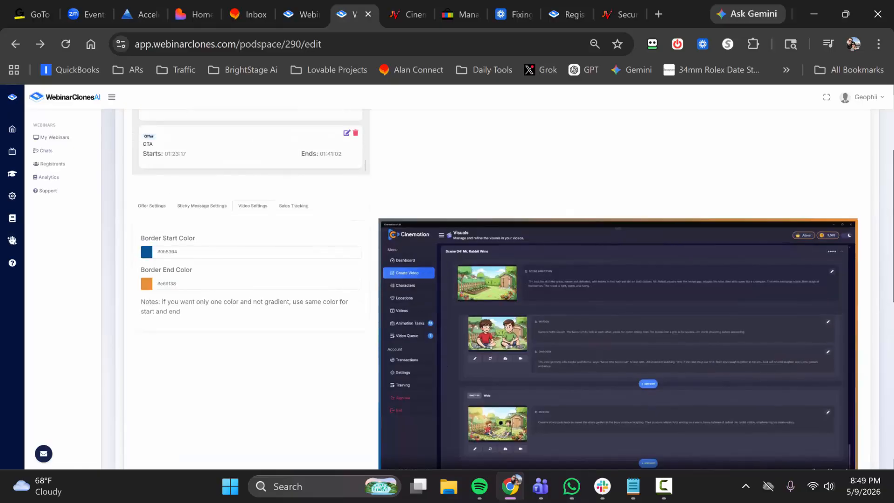
click(251, 252)
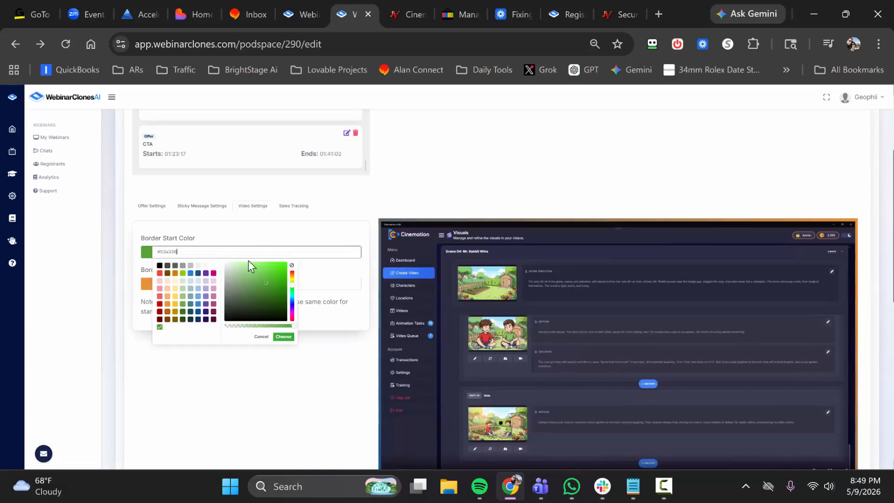
click(206, 273)
click(288, 337)
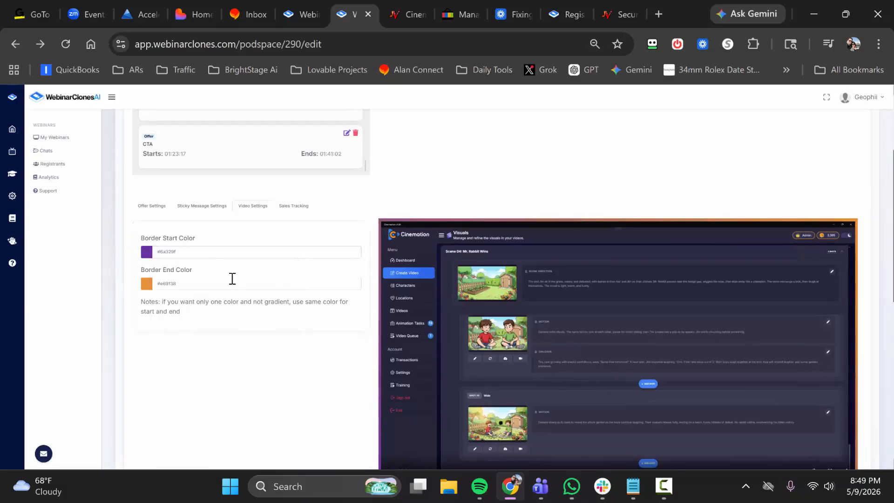
click(219, 253)
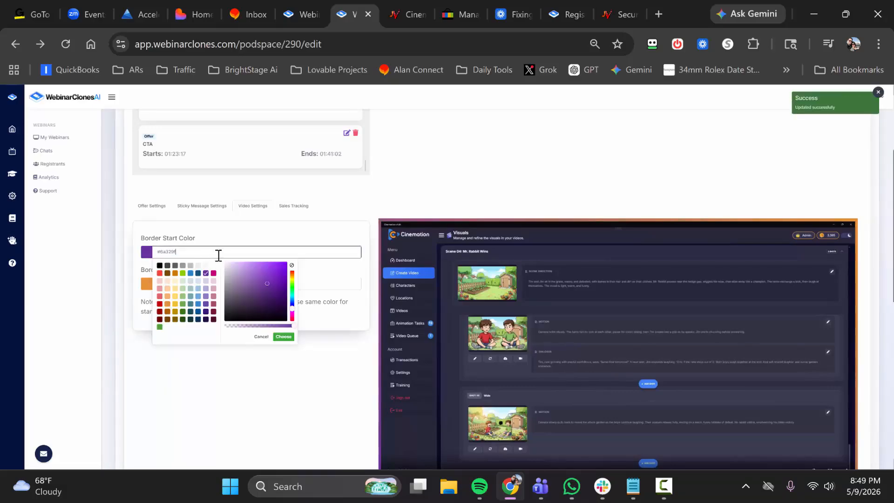
click(168, 304)
click(283, 337)
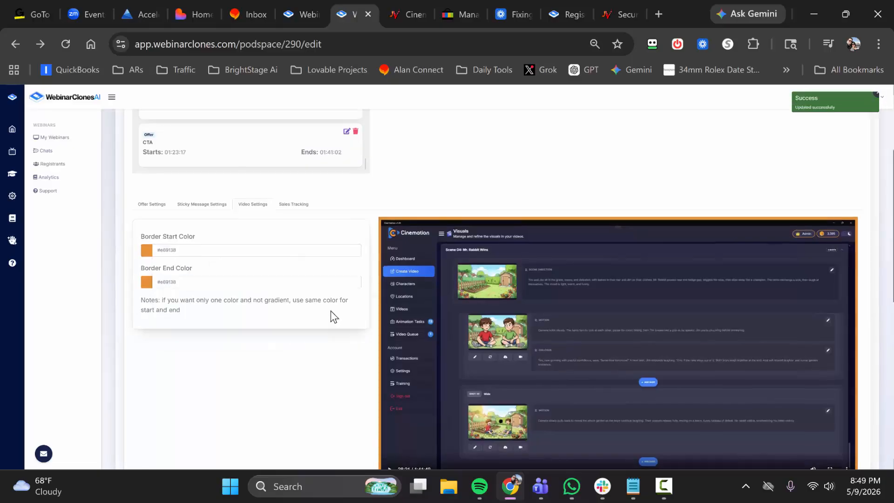
Set the video border's start color to light blue #6fa8dc and its end color to a custom dark green.
scroll(607, 284, down, 1)
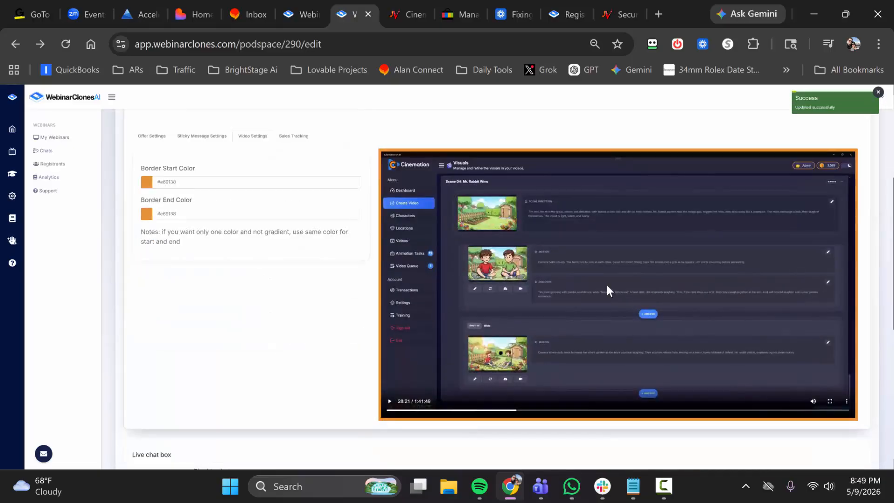
click(218, 182)
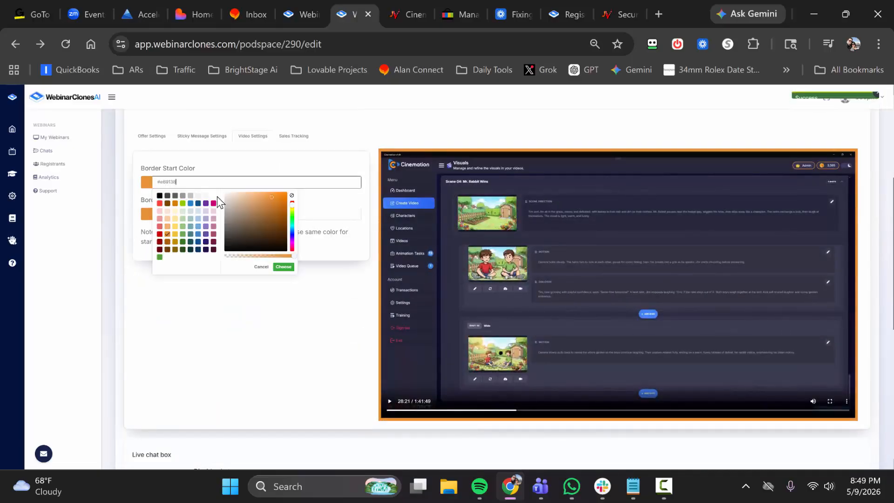
click(198, 227)
click(283, 267)
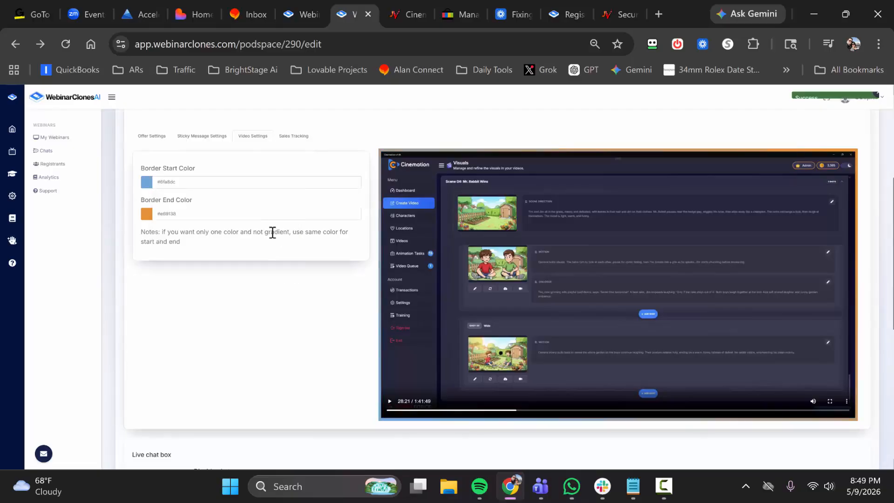
click(232, 214)
click(286, 270)
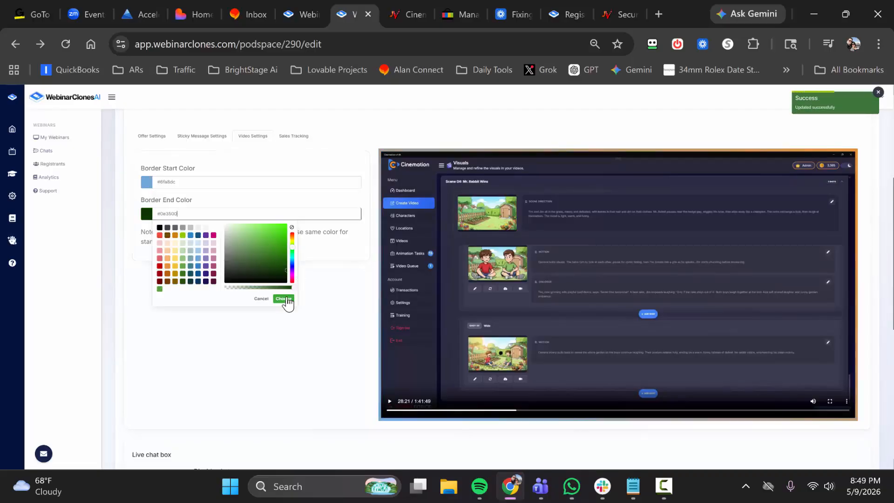
click(284, 298)
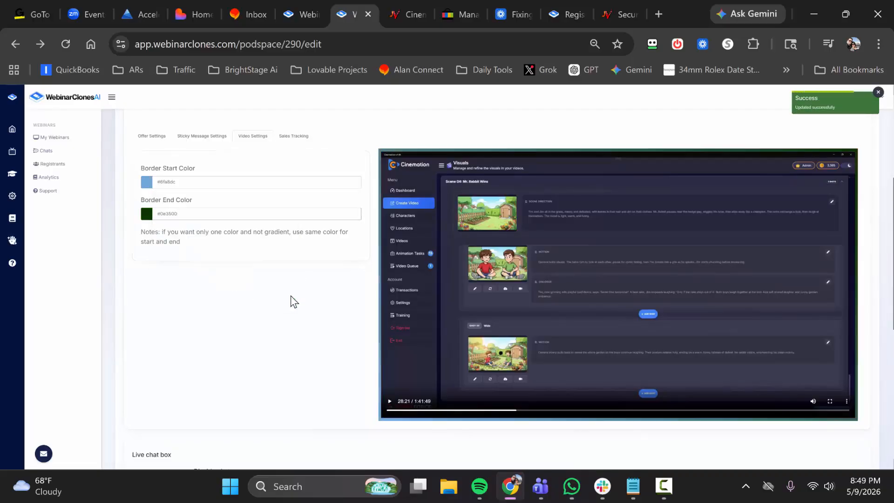
Review the offer and sticky message border settings again.
click(248, 181)
click(151, 136)
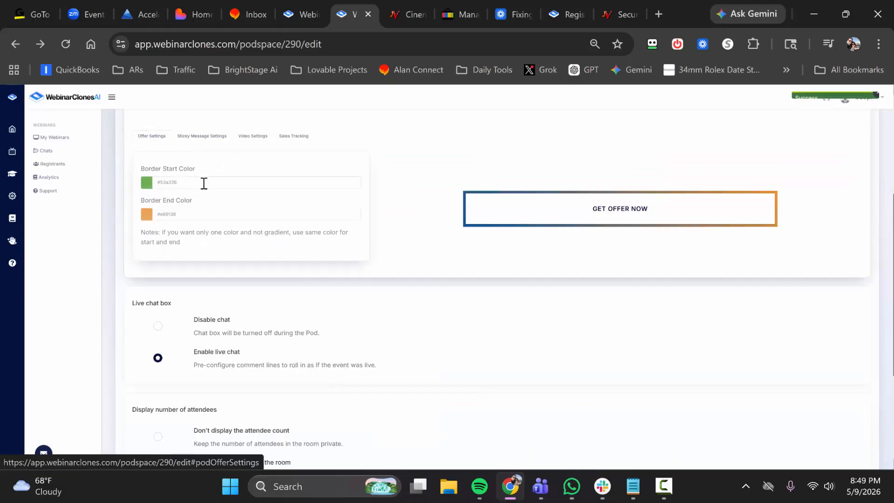
click(200, 180)
click(185, 141)
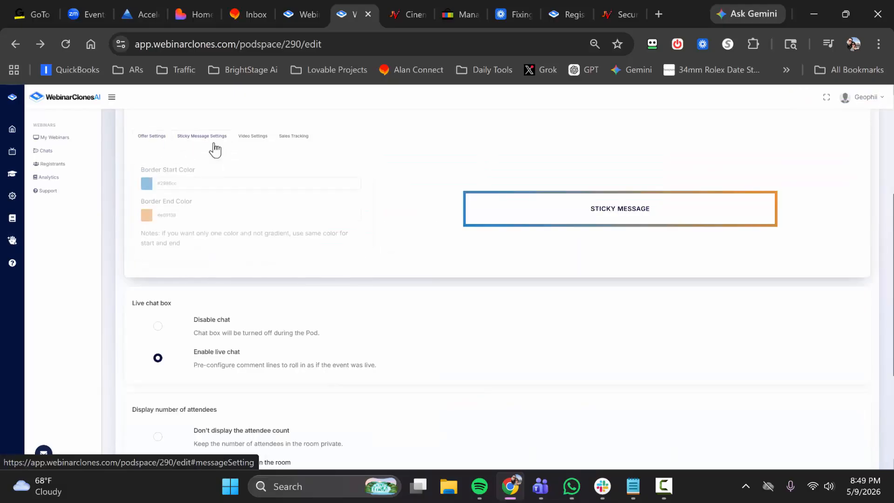
Set the video border's start color to blue #2986cc and its end color to orange #e69138.
click(206, 182)
click(245, 138)
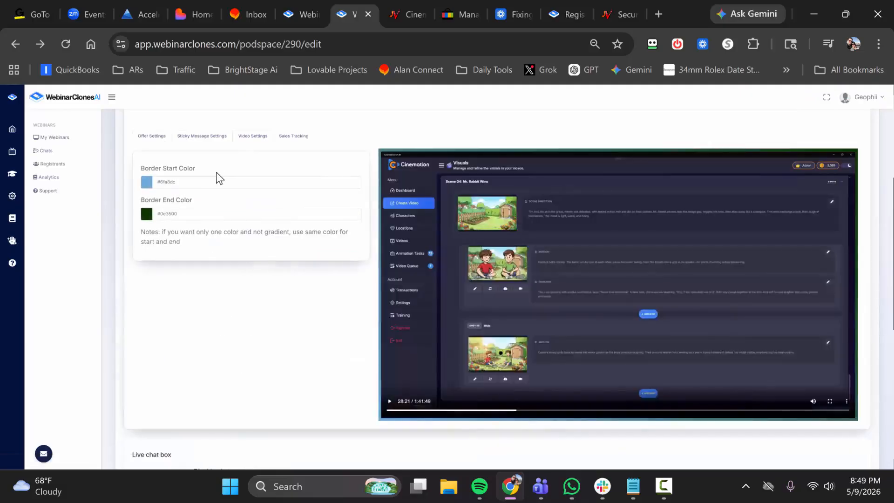
click(220, 180)
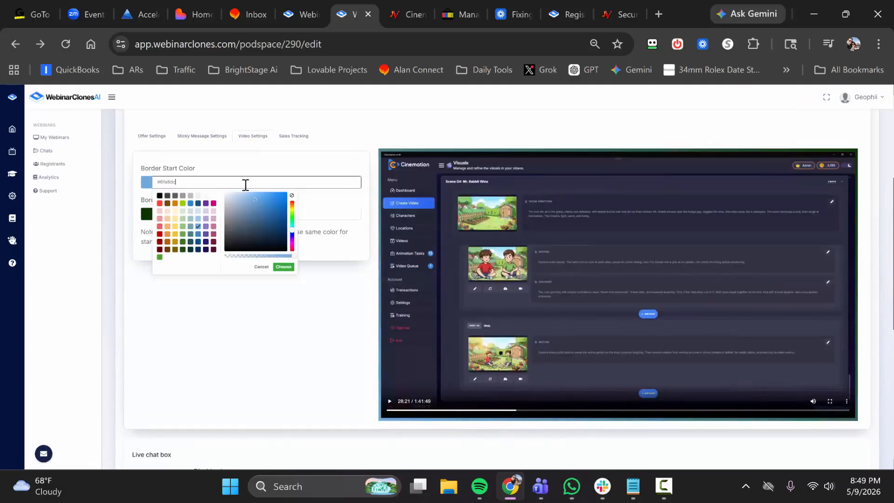
click(191, 204)
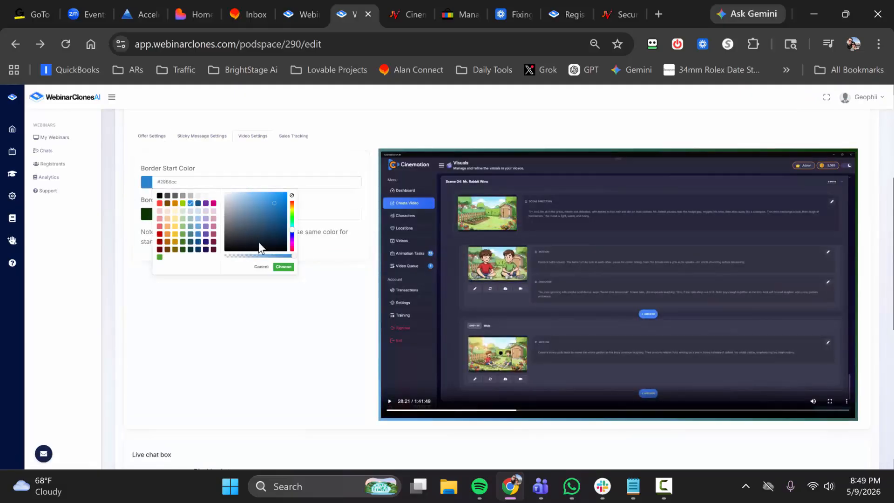
click(279, 269)
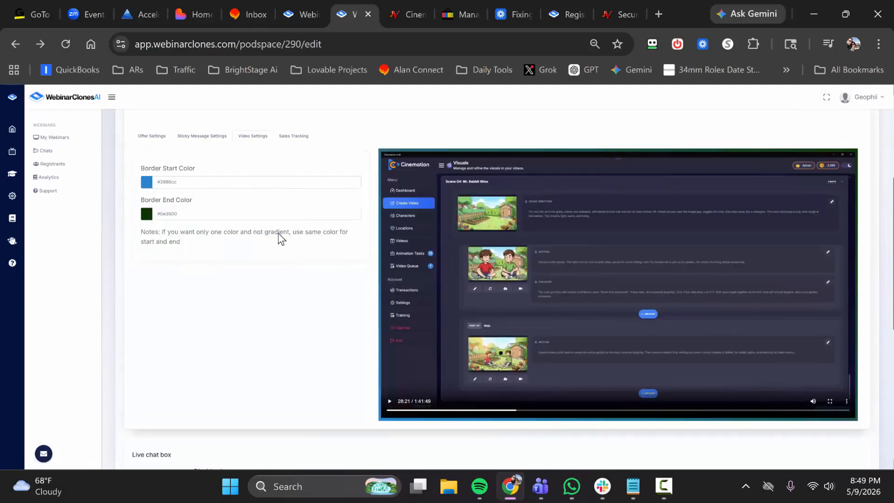
click(215, 213)
Review the live events list, the updated video border preview, the live chat options and the attendee display options.
scroll(323, 254, up, 5)
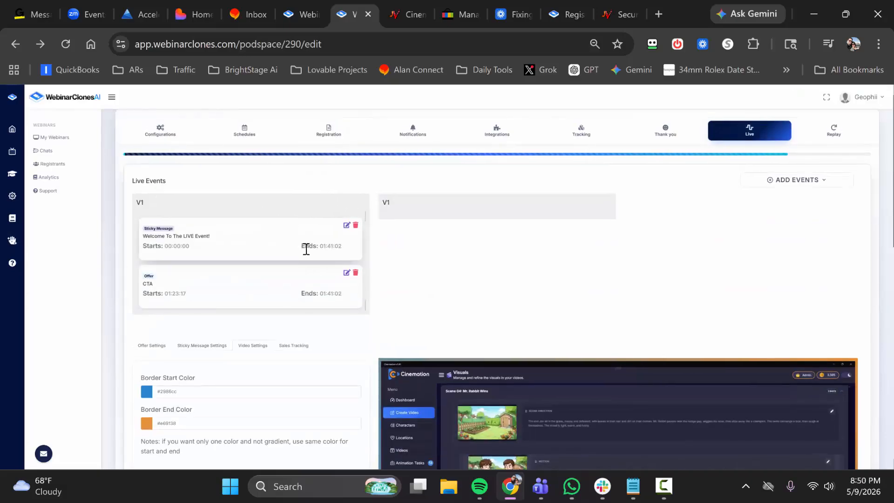
scroll(317, 256, down, 5)
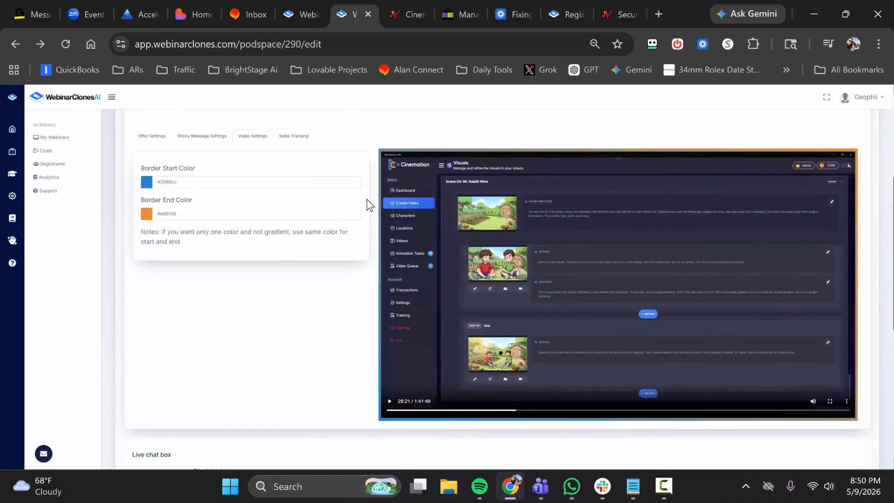
scroll(372, 186, up, 5)
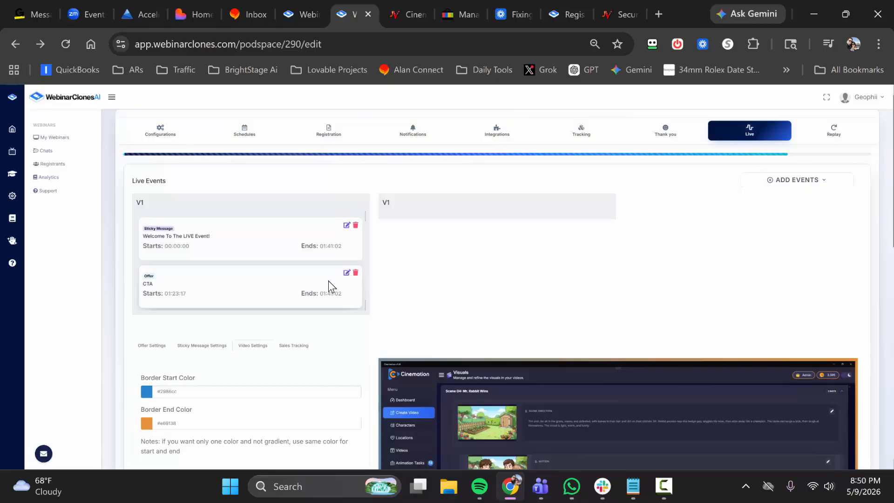
scroll(329, 281, down, 5)
scroll(337, 285, down, 5)
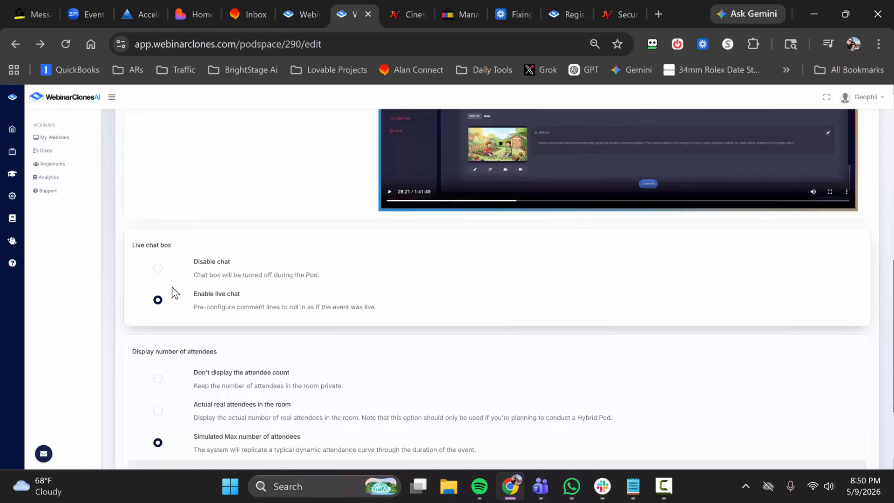
scroll(265, 277, down, 2)
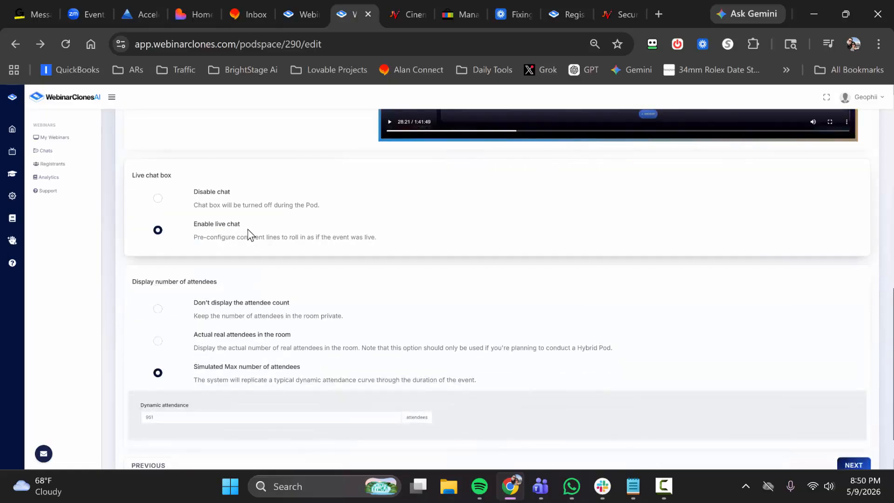
scroll(246, 239, down, 1)
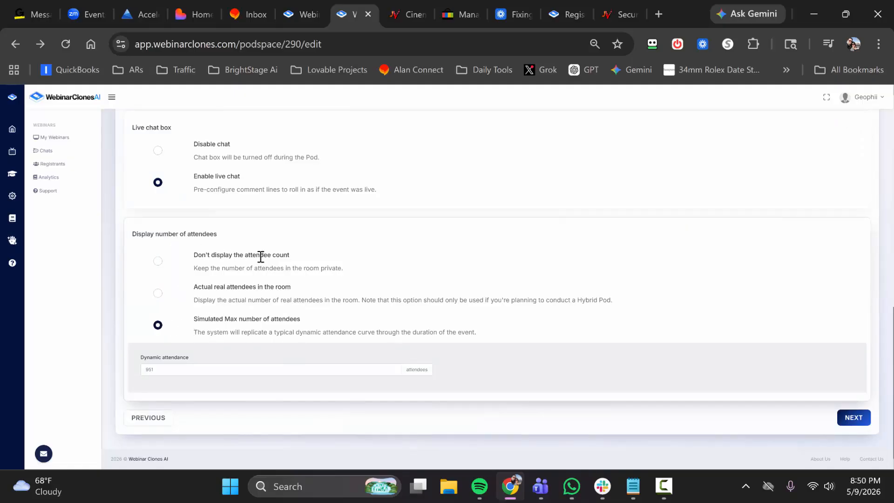
Set the dynamic attendance for the simulated maximum number of attendees to 599.
double_click(160, 372)
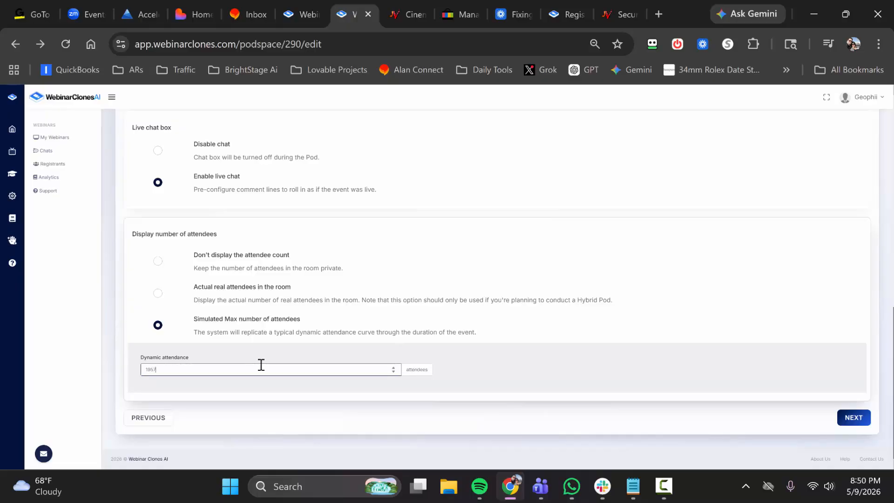
click(299, 386)
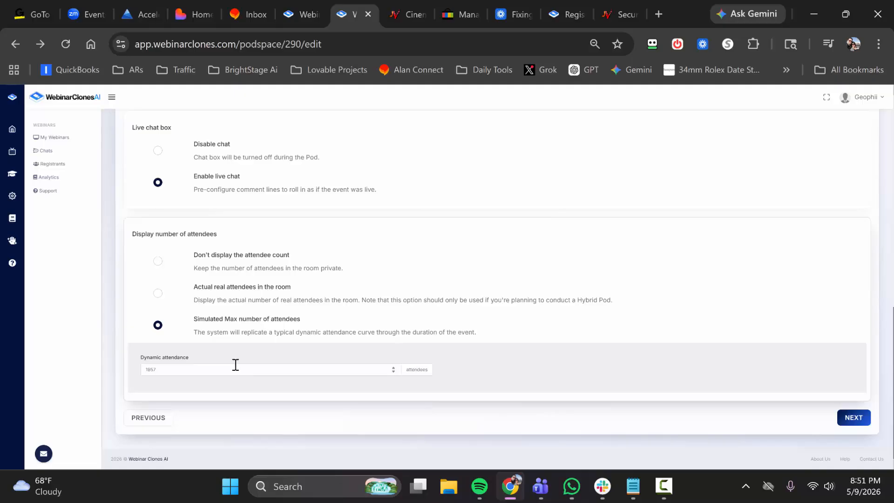
double_click(147, 373)
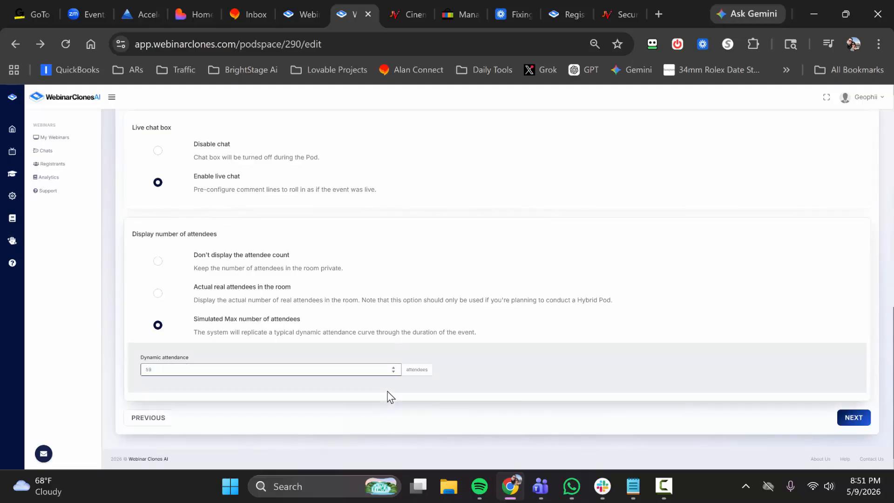
click(300, 387)
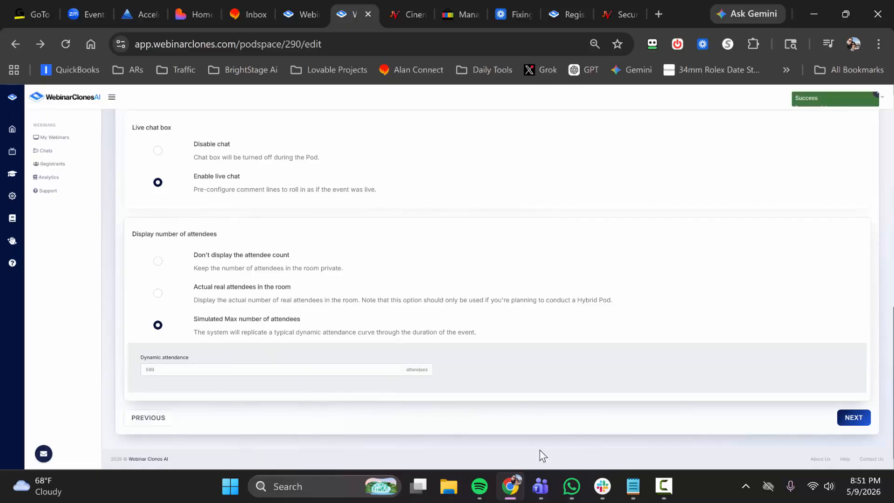
Proceed to the replay settings and switch Series on Replay Page off and back on.
click(864, 417)
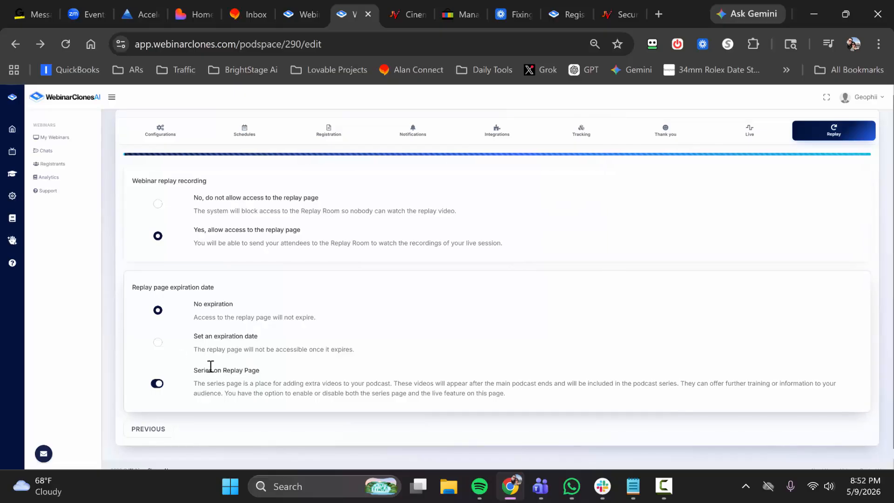
click(157, 385)
click(157, 384)
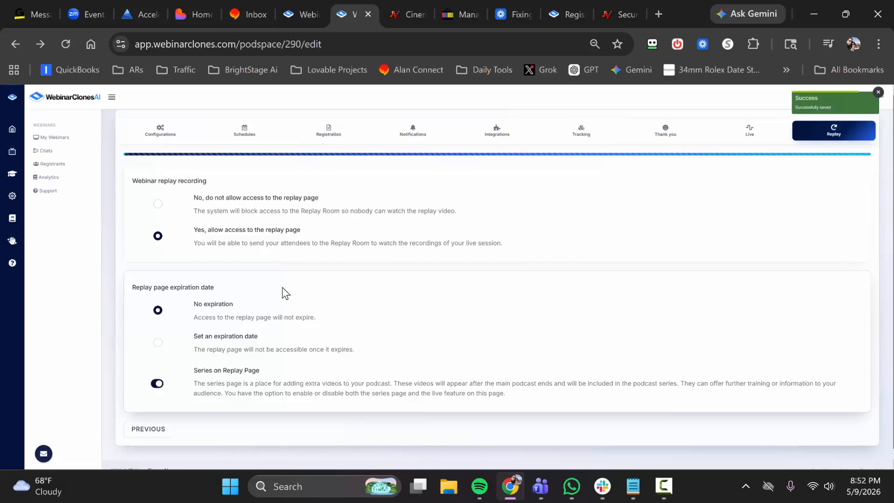
Return to the webinar list and copy the Cinemation webinar's registration link.
click(56, 138)
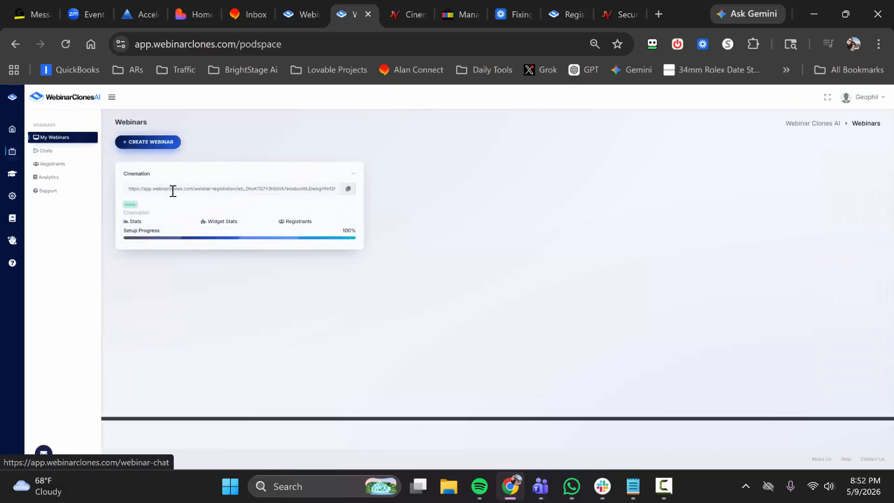
click(346, 190)
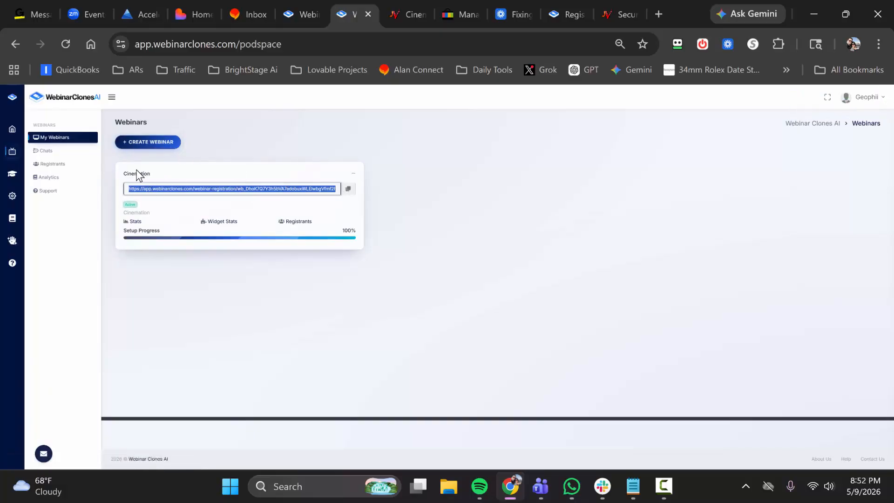
Examine the webinar chats area, covering past, future and live sessions, the group chat message field and the polls.
click(49, 152)
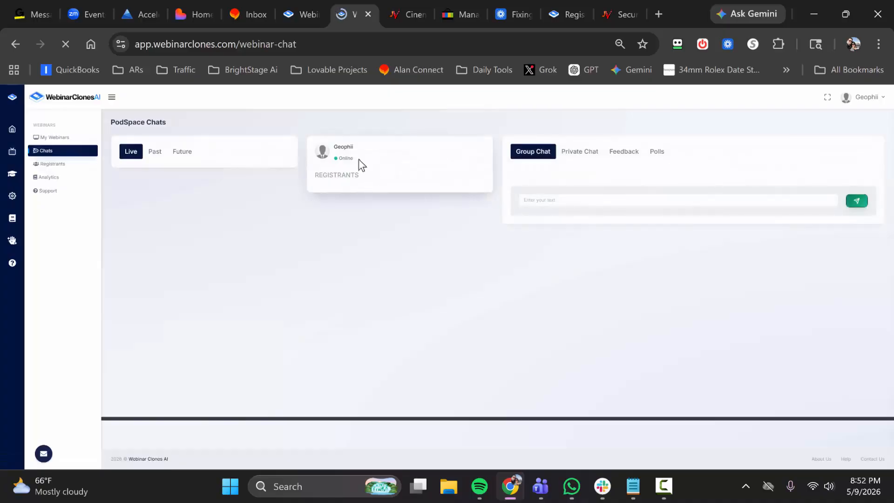
click(149, 157)
click(184, 157)
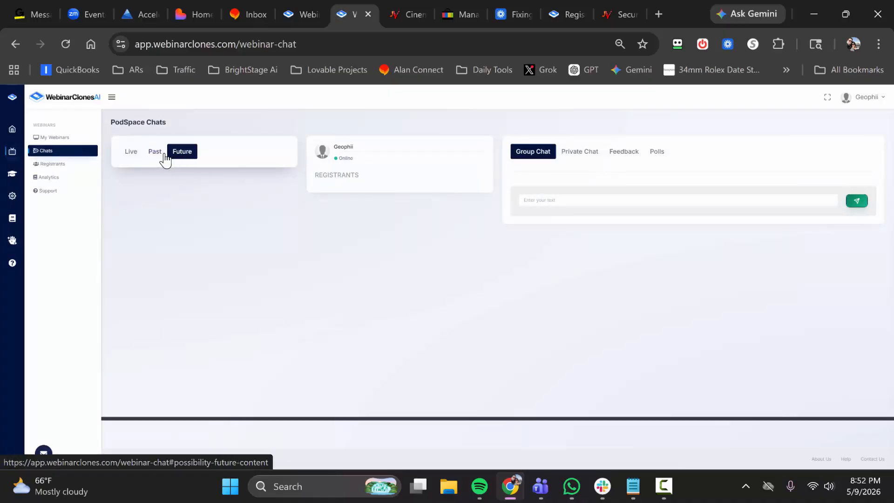
click(132, 155)
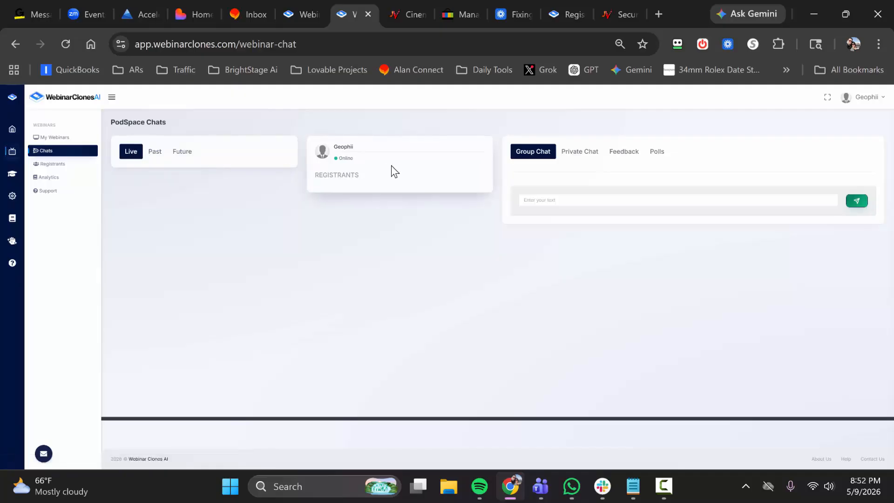
click(543, 199)
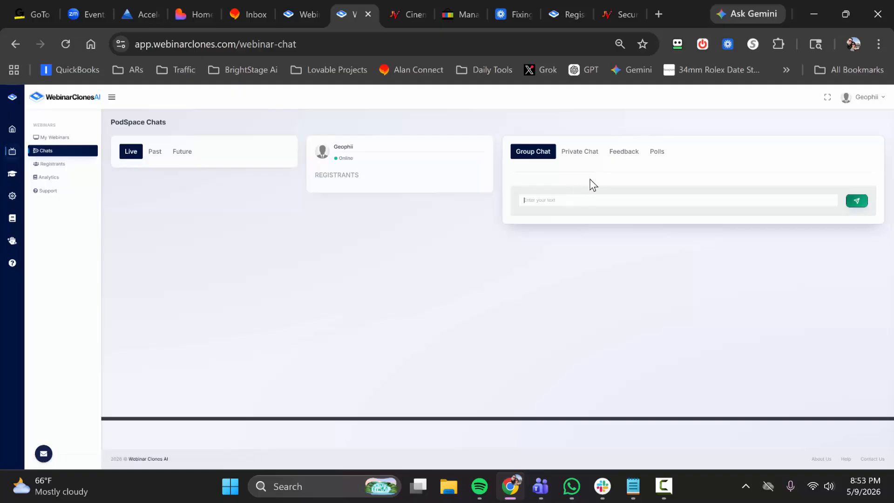
click(656, 153)
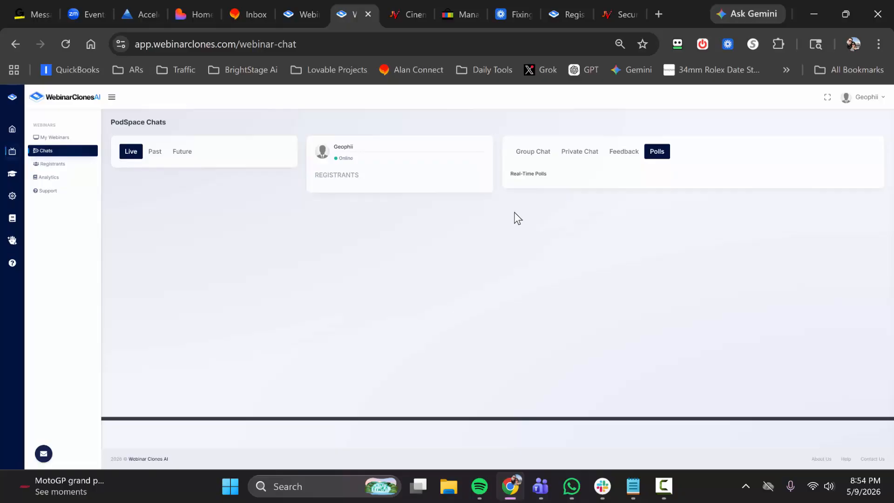
Filter the registrants by the Cinemation webinar and examine the available session and event filters.
click(55, 166)
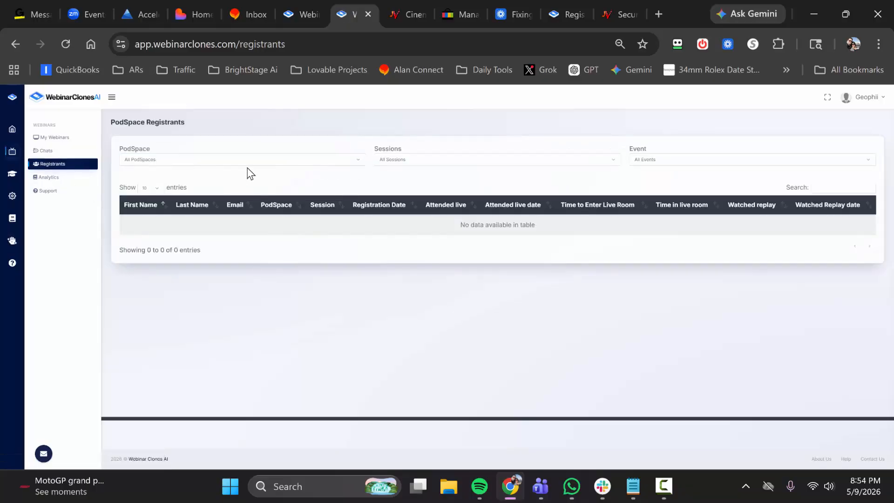
click(217, 161)
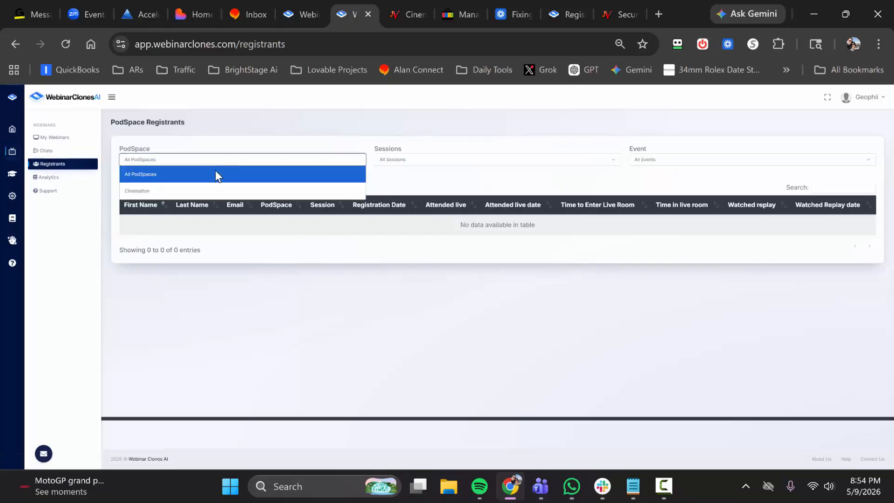
click(157, 190)
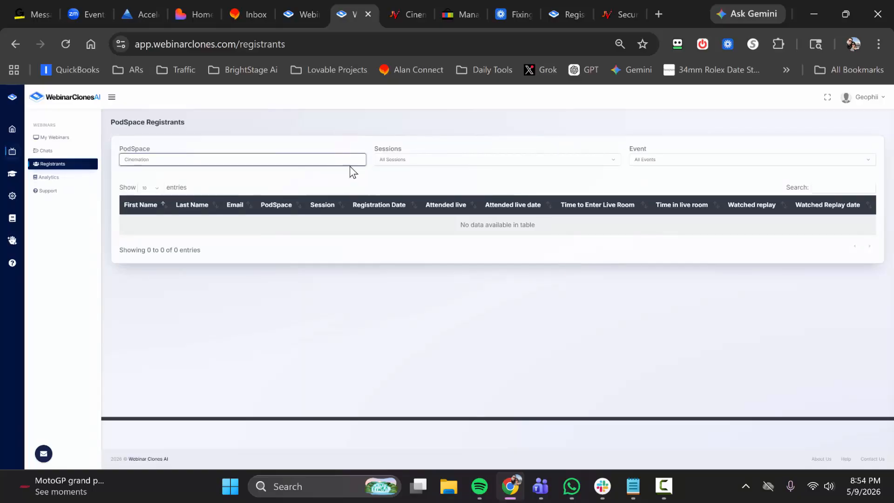
click(401, 159)
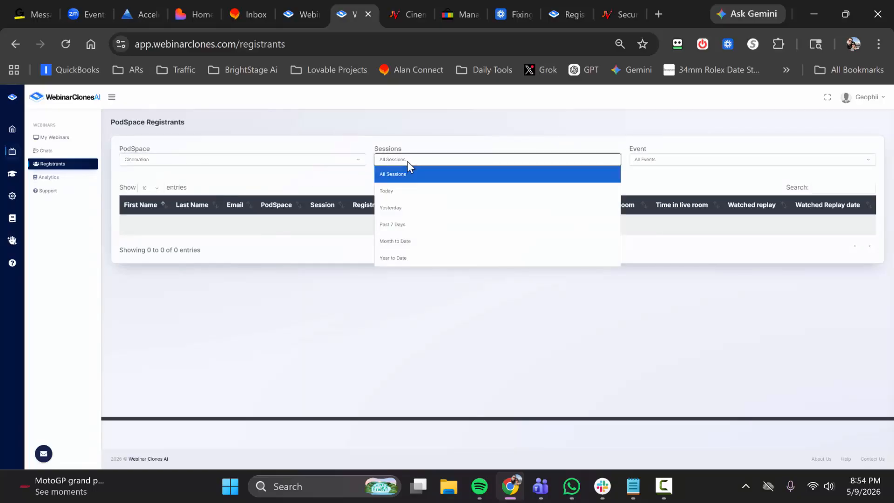
click(433, 145)
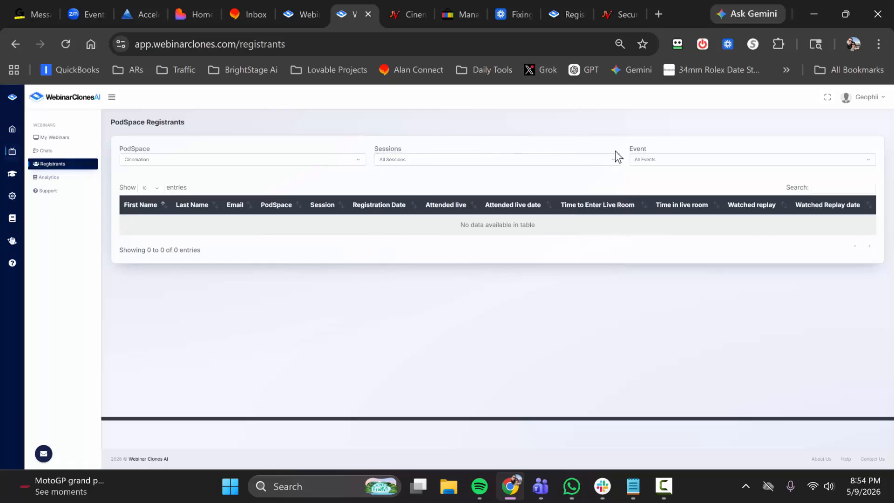
click(640, 159)
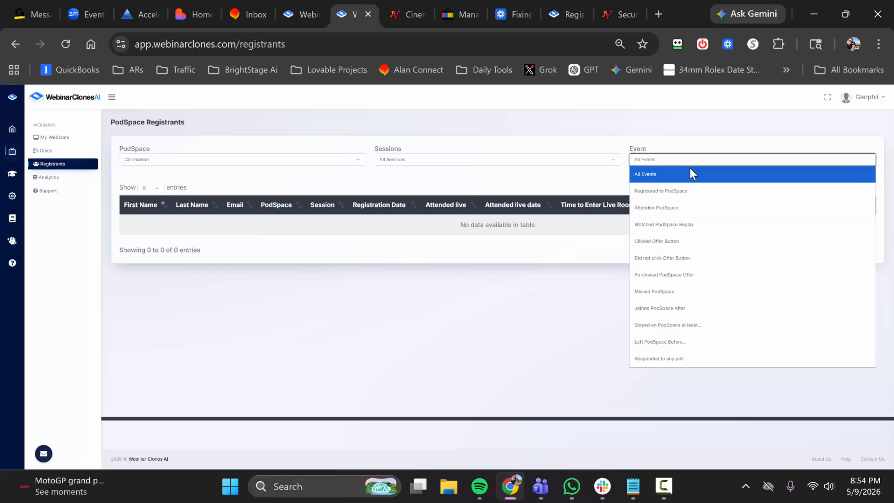
click(616, 190)
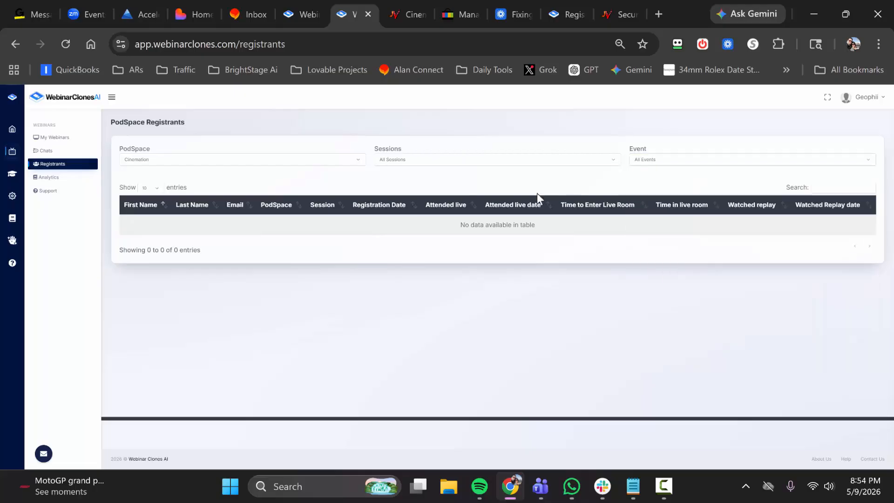
Open the webinar analytics, filter them by the Instantly Claw webinar and examine the available session periods.
click(56, 180)
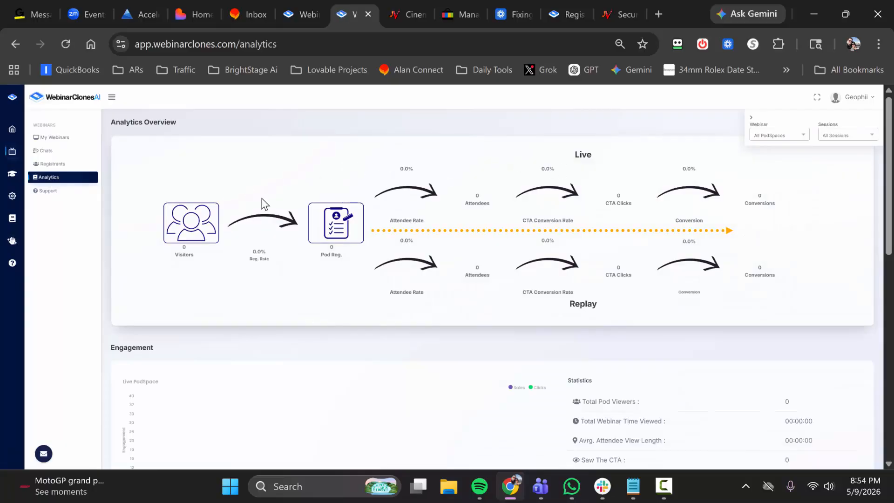
click(770, 136)
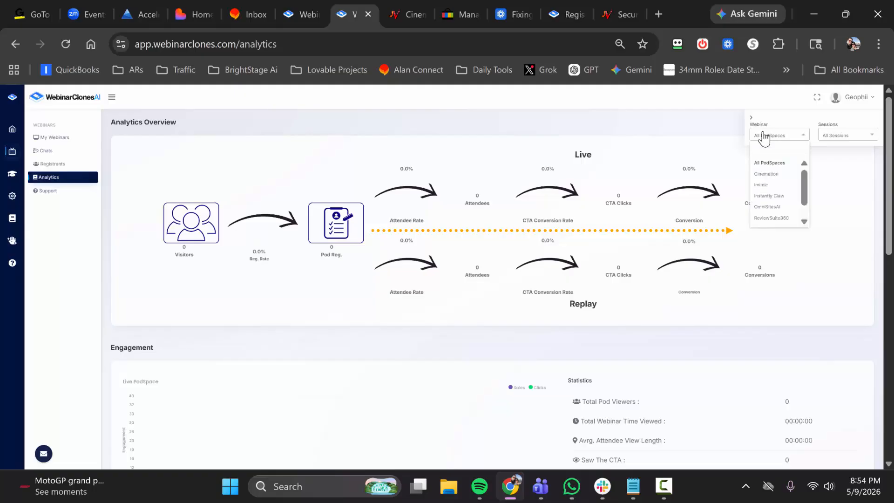
scroll(773, 196, down, 1)
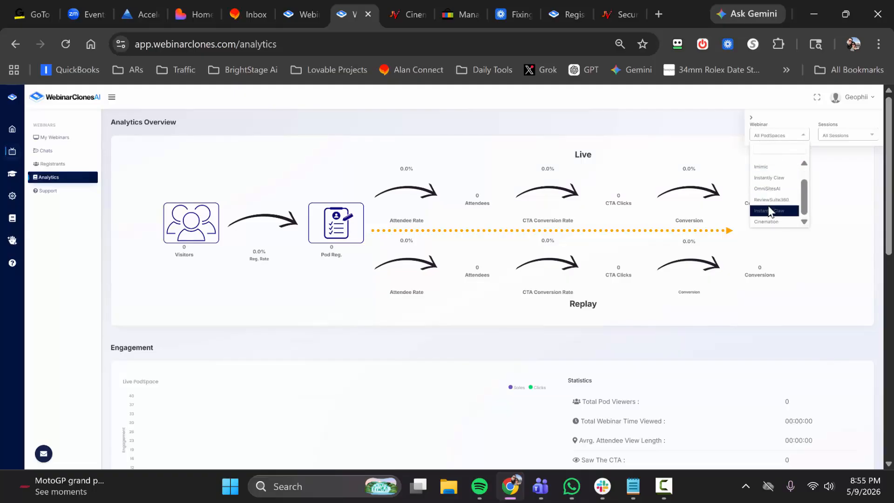
click(773, 178)
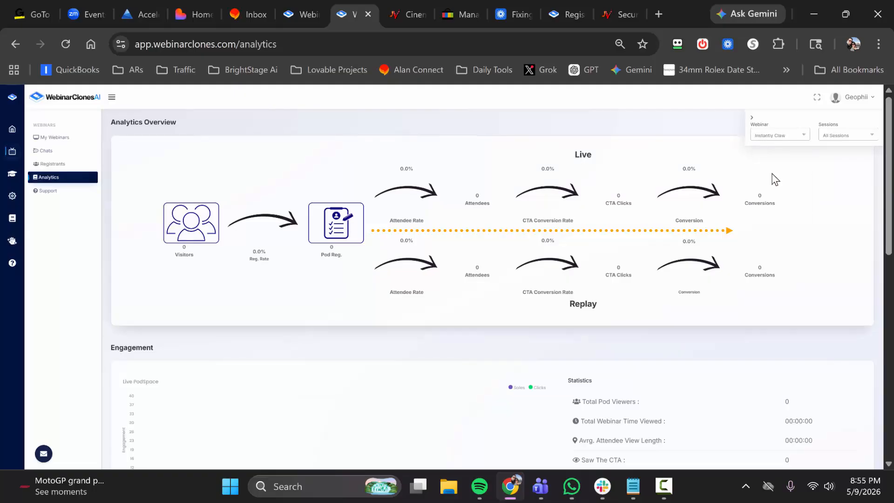
click(836, 141)
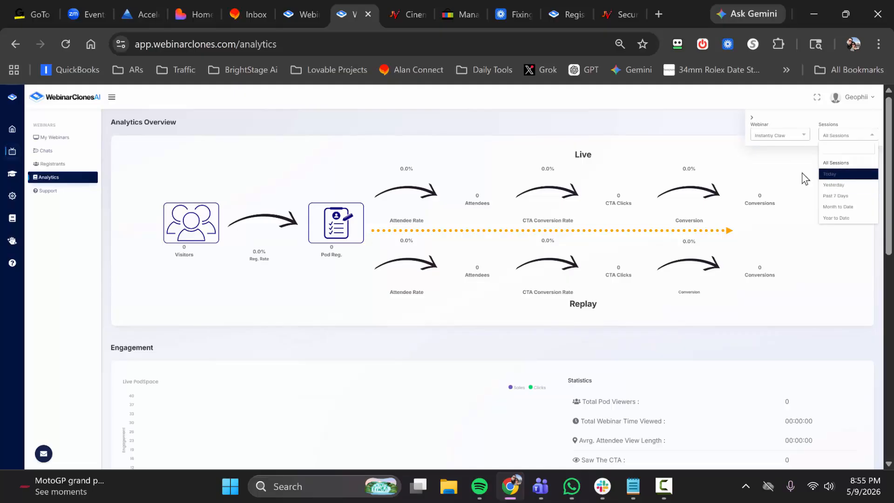
click(568, 173)
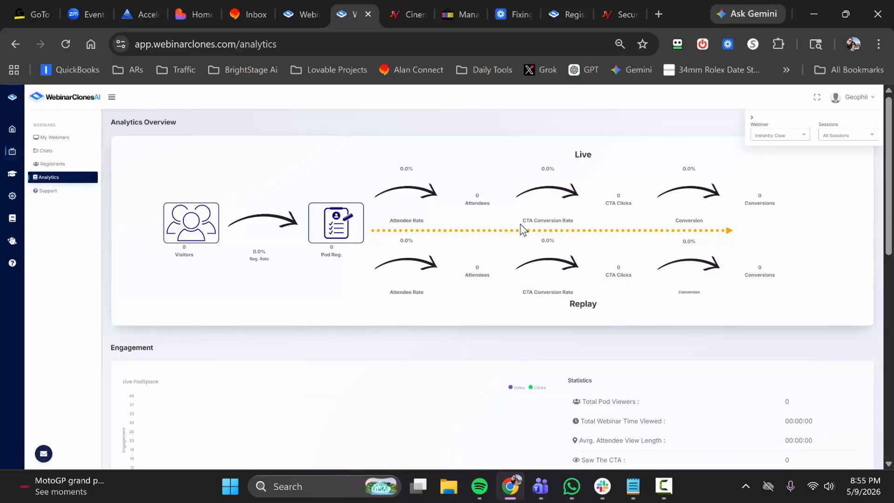
Review the live and replay engagement statistics and the email statistics on the analytics page.
scroll(493, 239, down, 5)
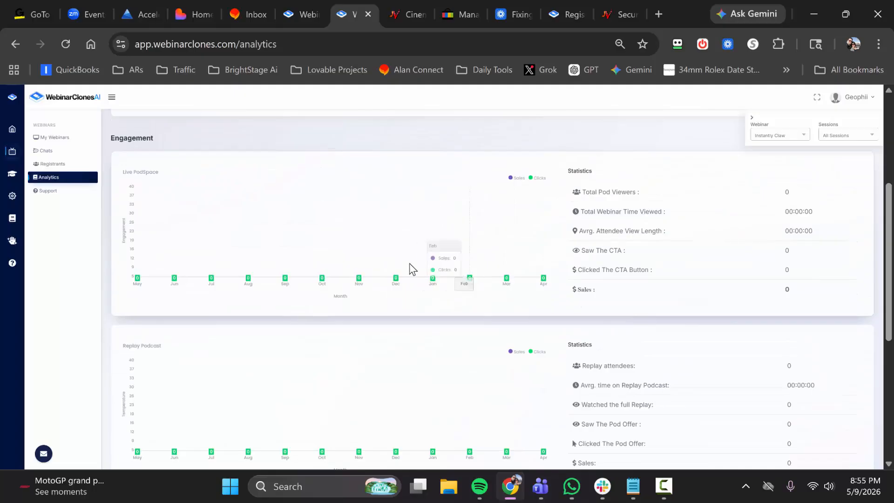
scroll(599, 215, down, 5)
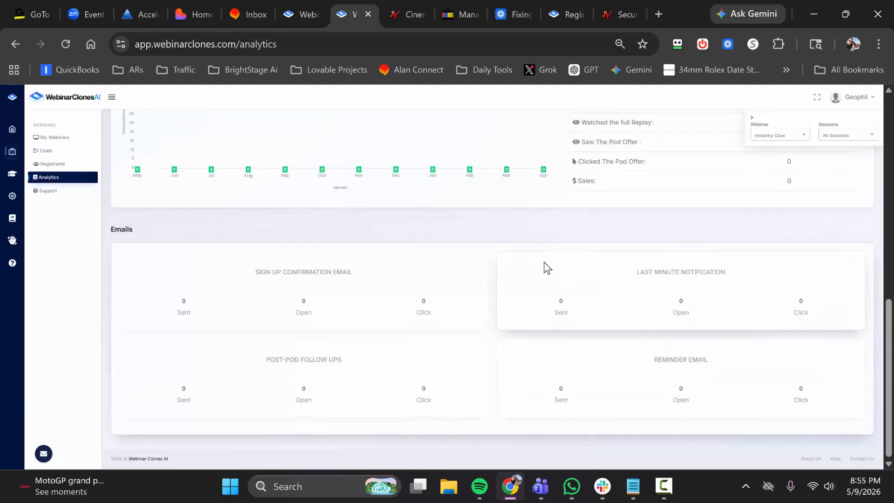
scroll(429, 286, up, 8)
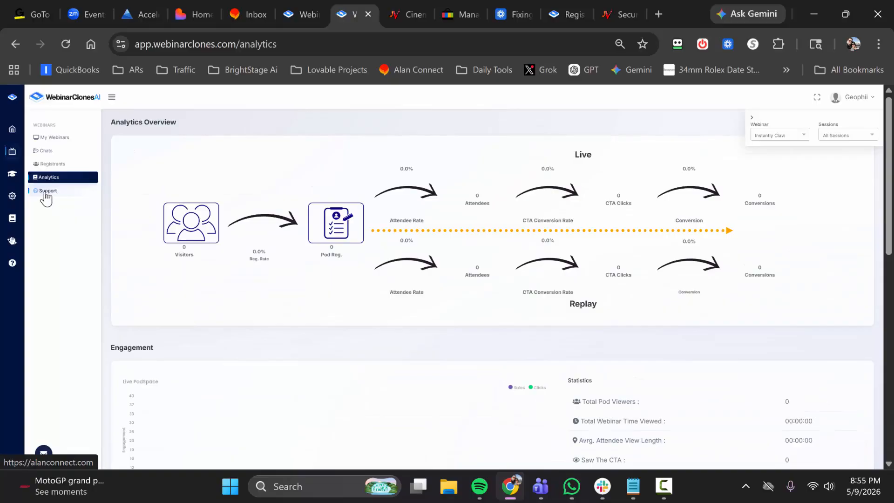
Open the library's Webinar Traffic Igniter section and examine its PodPrime access, blueprints, checklists, email, guide, traffic and template resources.
click(12, 175)
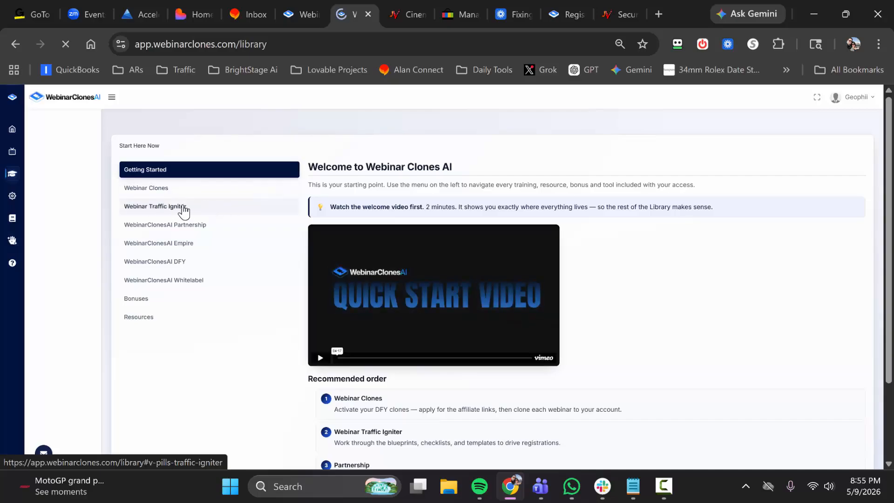
click(181, 206)
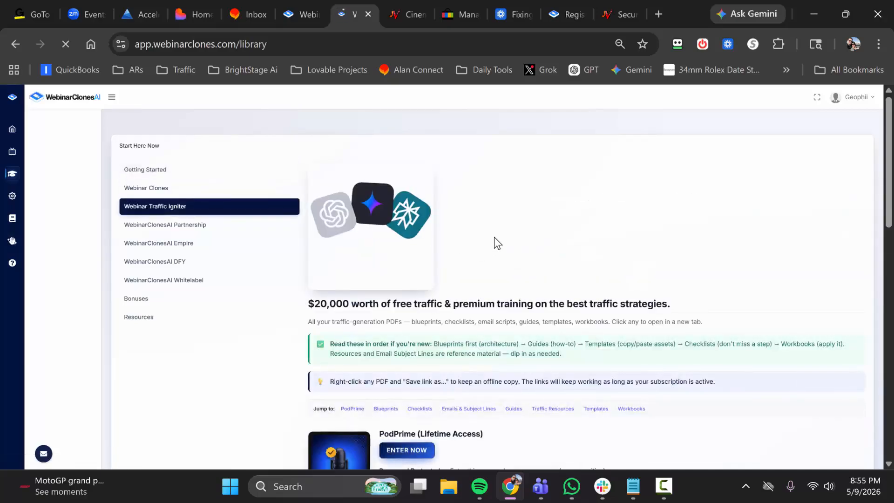
scroll(390, 273, down, 1)
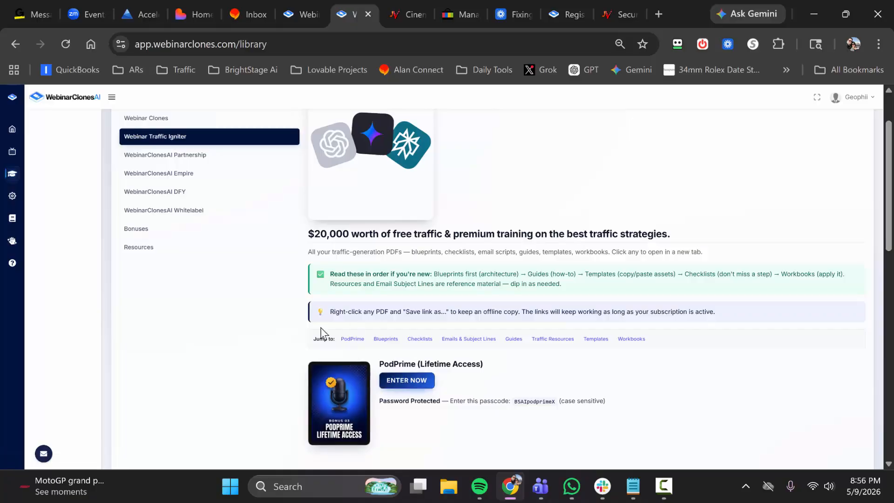
scroll(409, 351, down, 1)
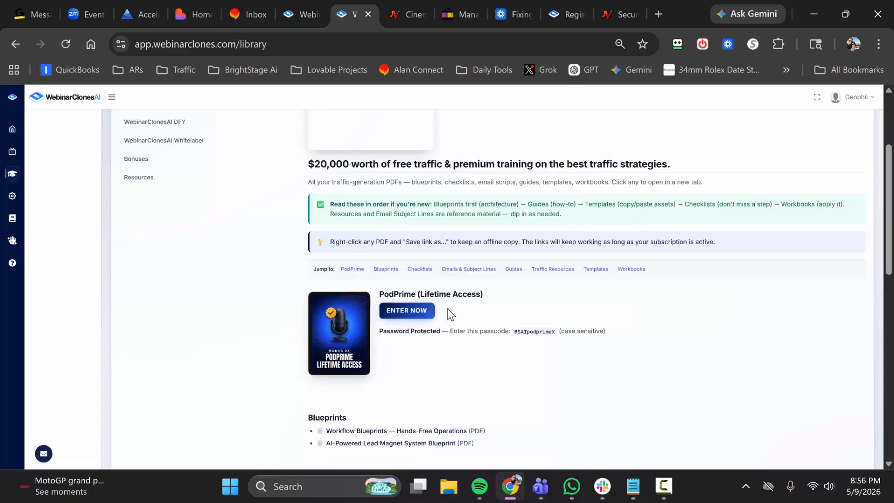
scroll(357, 307, down, 3)
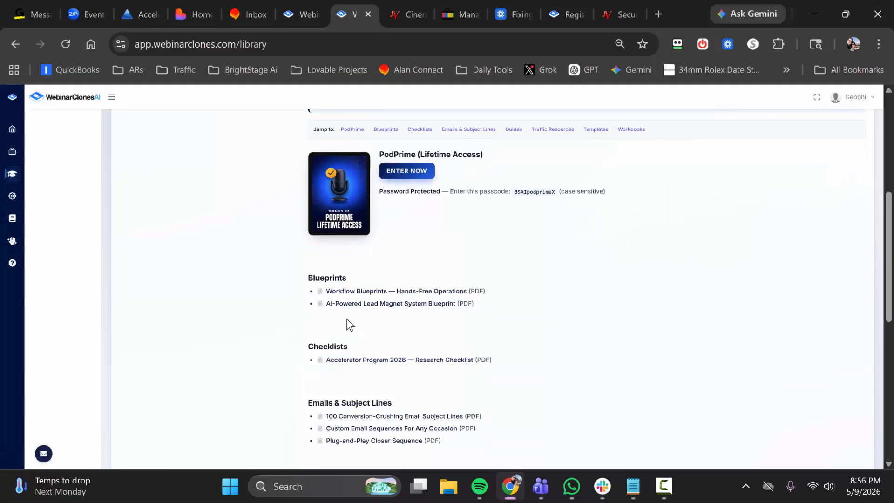
scroll(346, 318, down, 3)
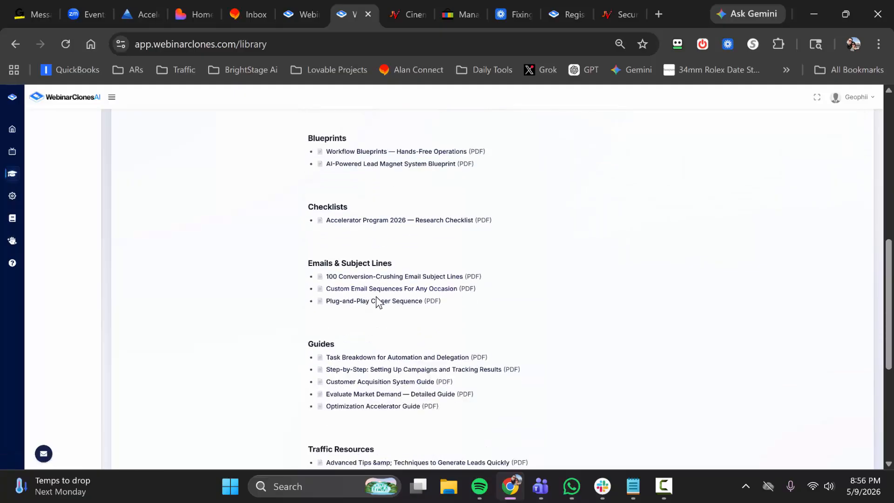
scroll(383, 310, down, 2)
scroll(364, 302, down, 4)
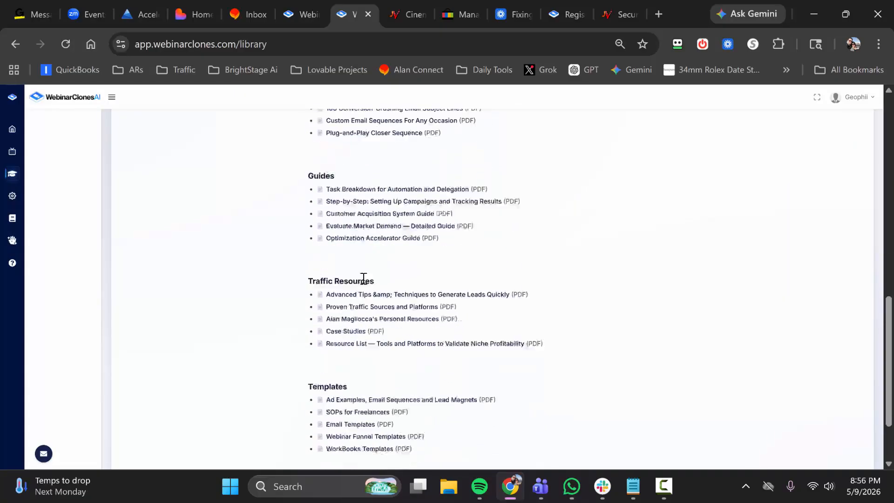
scroll(382, 263, up, 15)
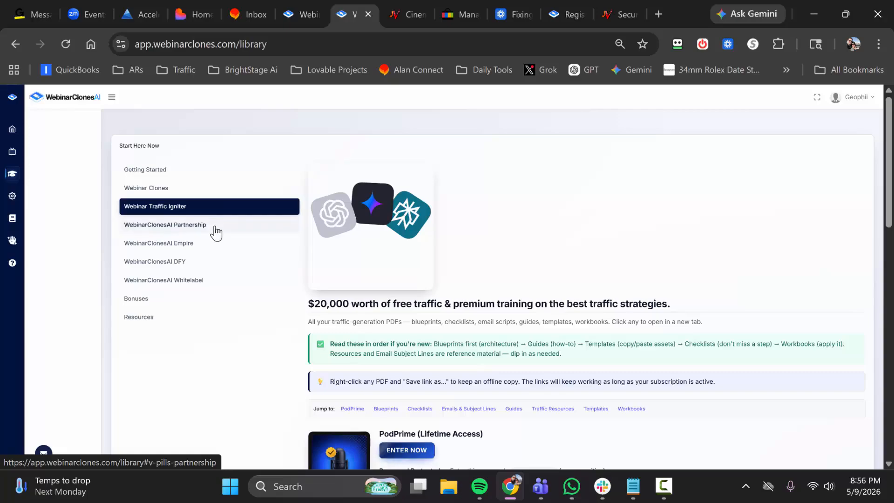
Open the library's WebinarClonesAI Partnership section and examine the Phase 1 and Phase 2 training videos.
click(216, 228)
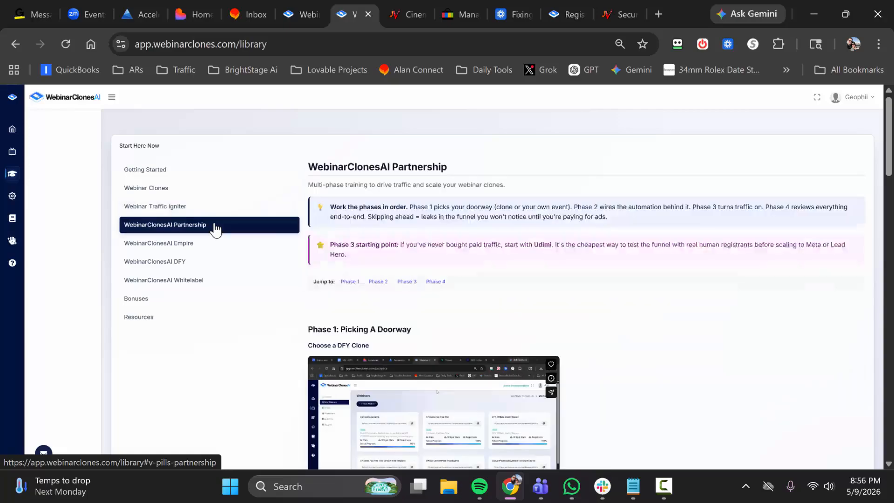
scroll(425, 252, down, 5)
scroll(396, 264, down, 4)
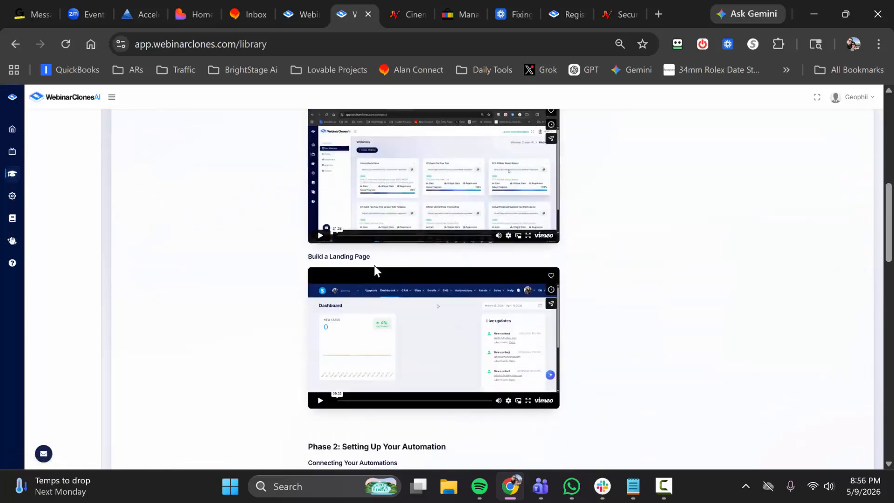
scroll(349, 247, up, 8)
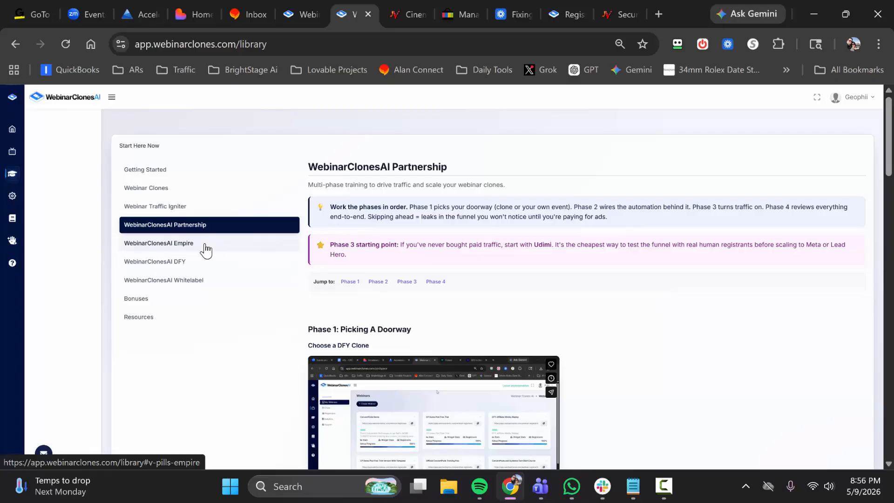
Review the library's Bonuses section, including the Entrepreneur Toolbox and case study, and open the free tools and resources list.
click(169, 300)
scroll(451, 255, down, 7)
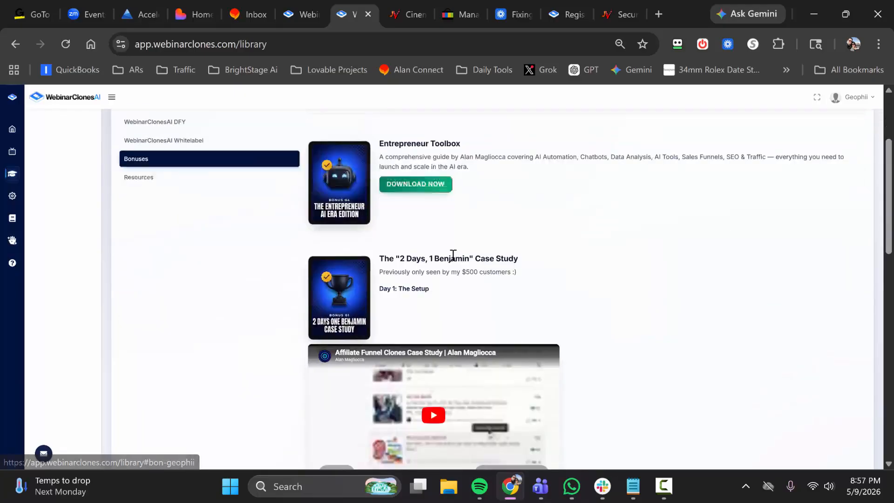
scroll(396, 259, up, 8)
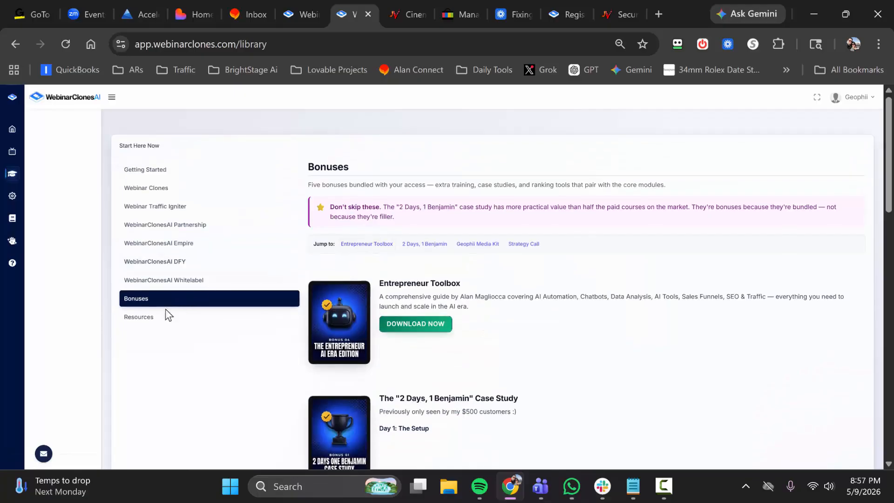
click(156, 320)
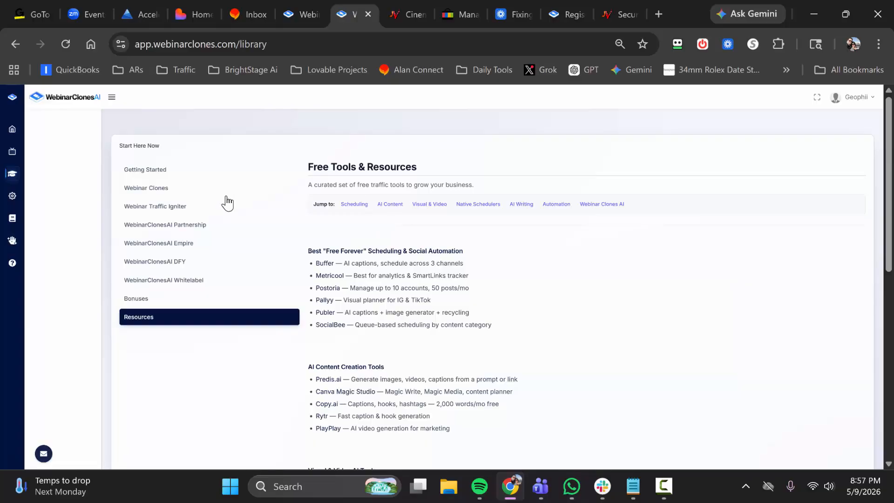
Revisit Webinar Traffic Igniter, show the Webinar Clones offer overview in the library and collapse the side navigation.
click(175, 208)
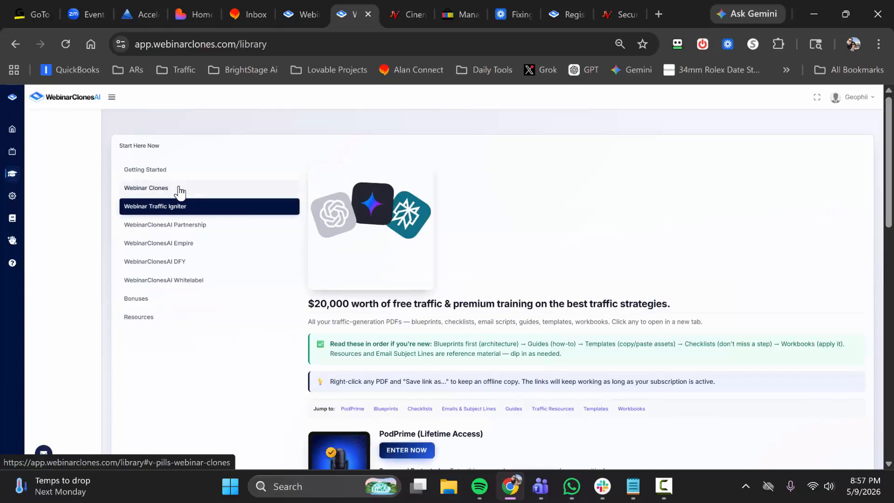
click(177, 191)
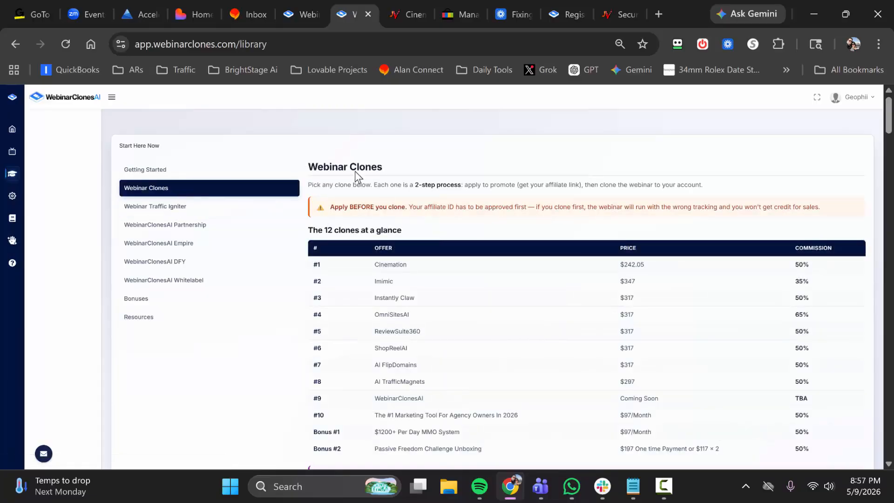
click(112, 97)
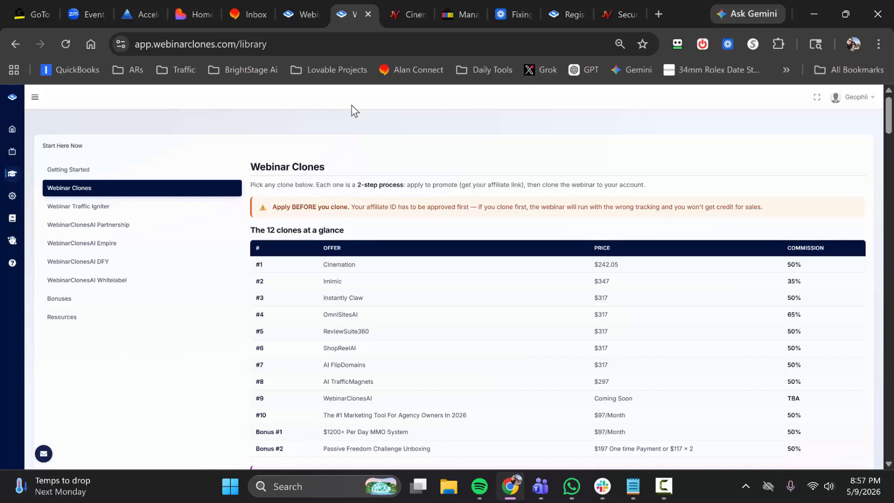